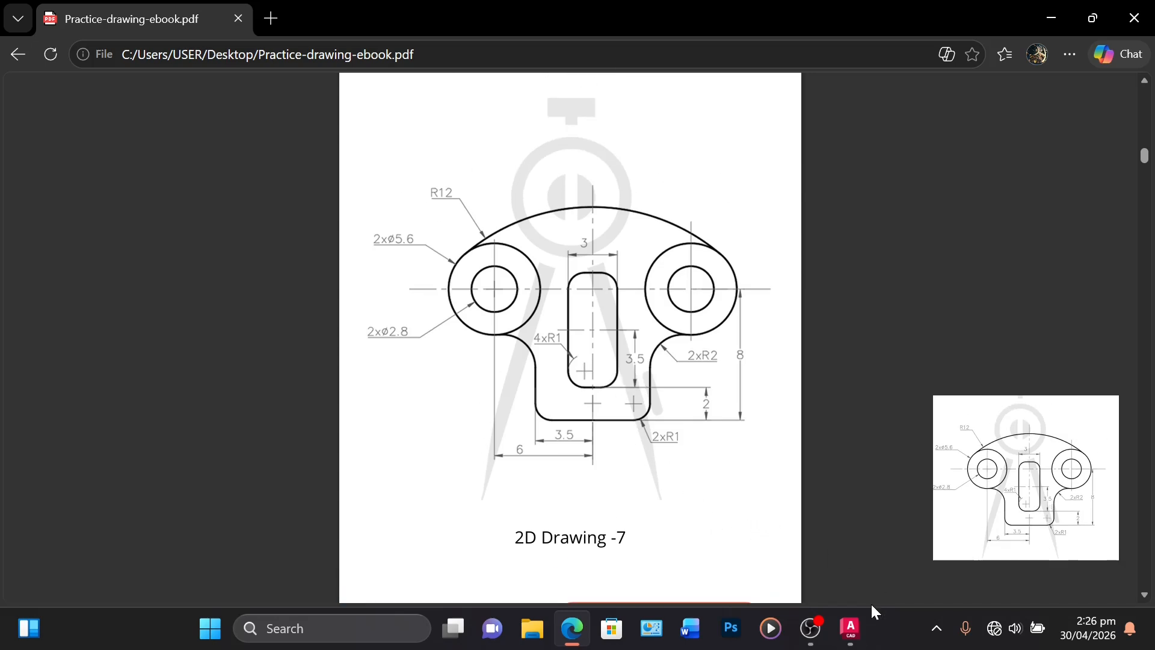
Switch to AutoCAD and draw a vertical centre line in the middle of the empty drawing area.
left_click(850, 629)
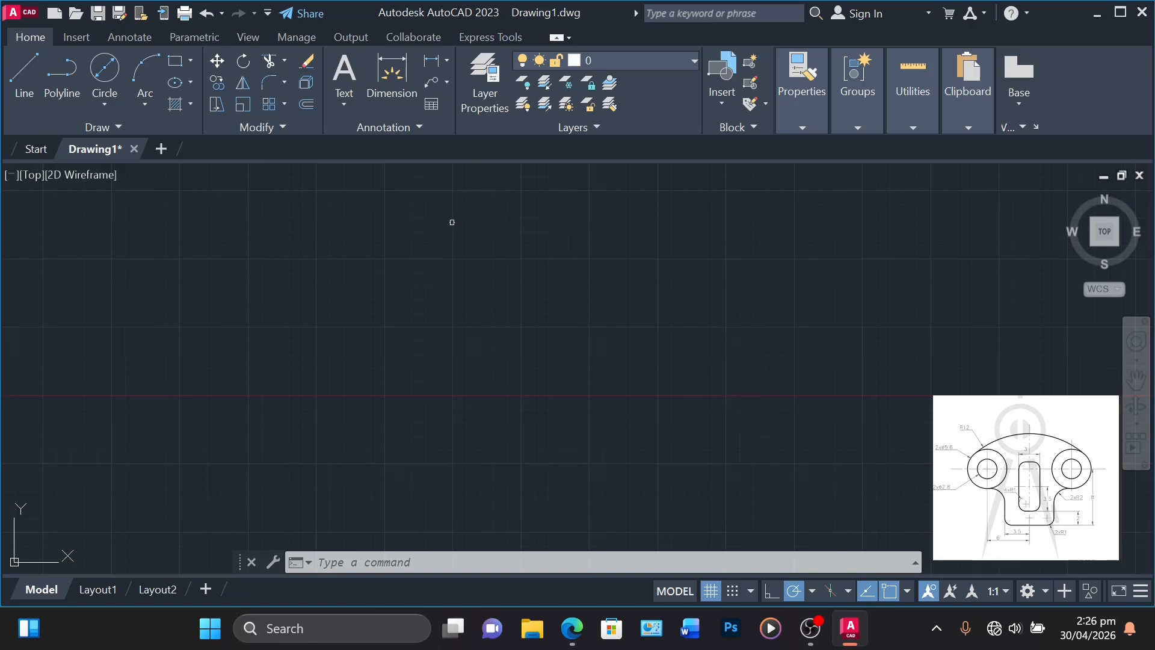
left_click(23, 72)
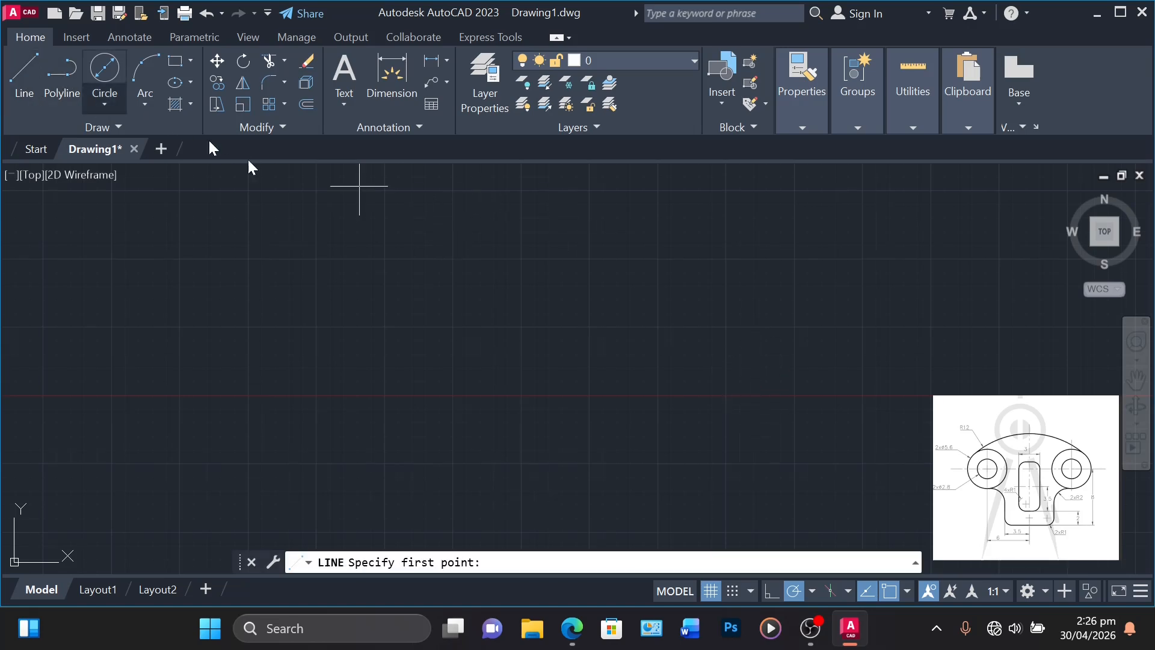
left_click(537, 323)
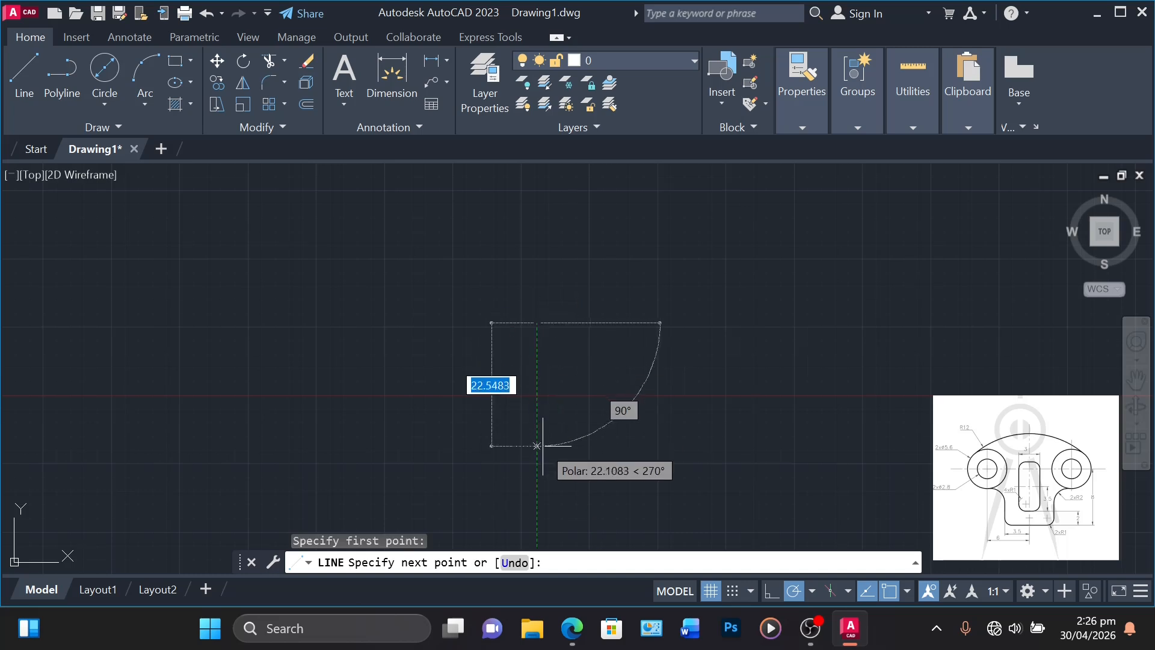
left_click(536, 468)
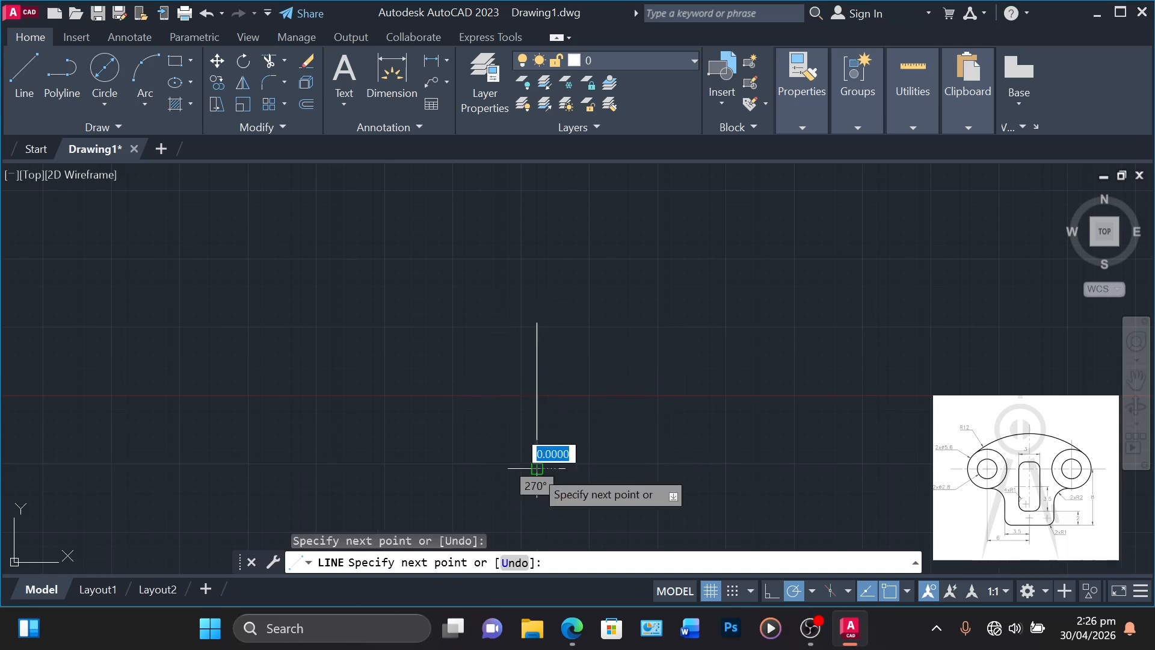
key("Return")
Draw a horizontal centre line crossing the upper half of the vertical line and extending farther to its right.
key("Return")
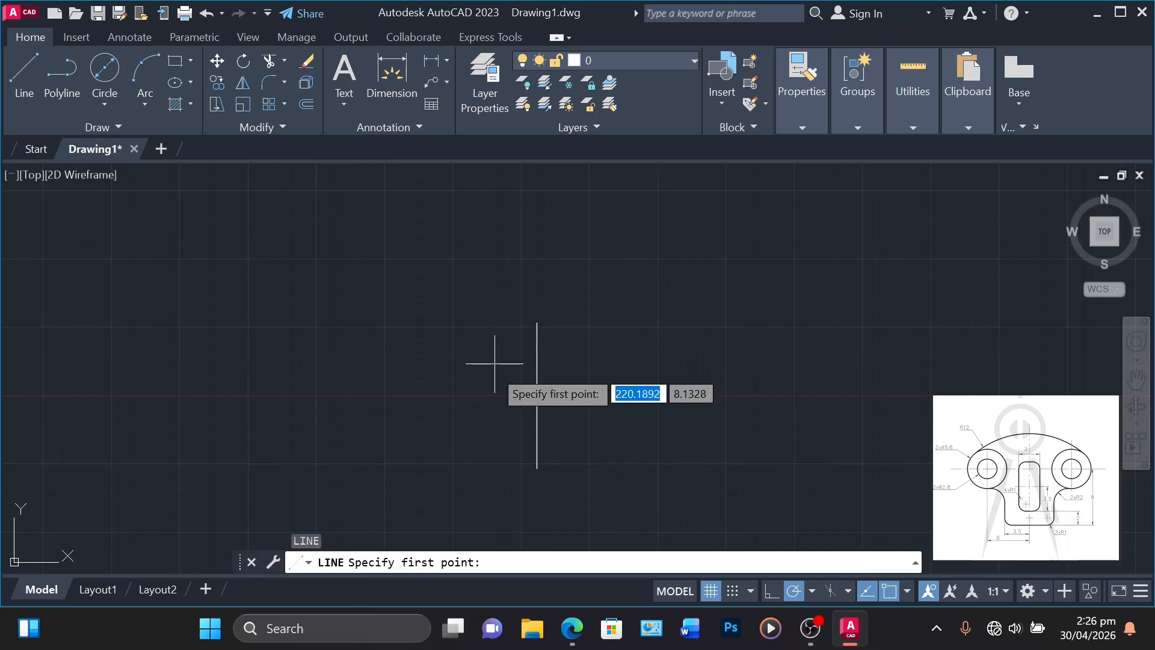
left_click(494, 378)
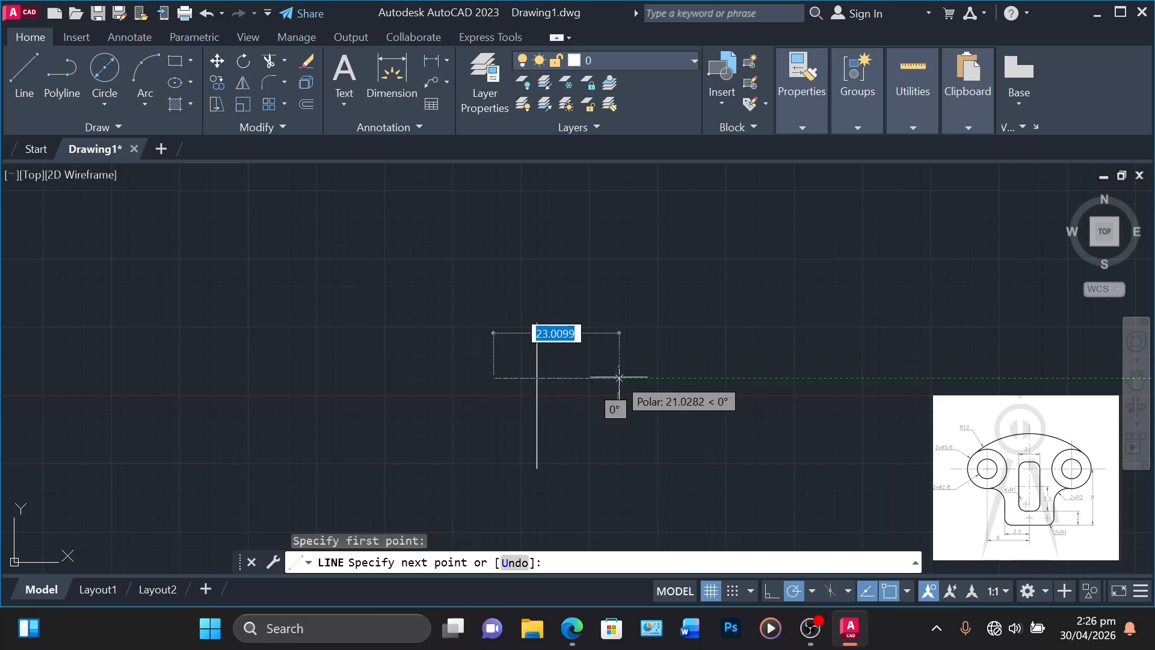
left_click(626, 378)
key("Return")
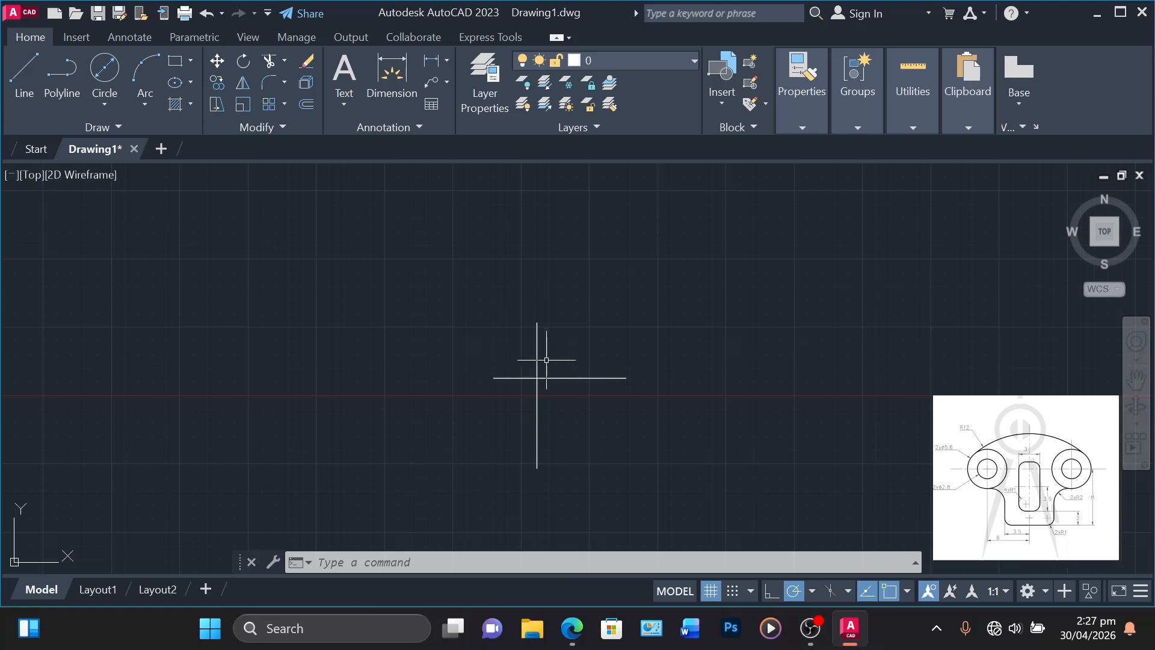
Draw a circle of diameter 5.6 centred on the intersection of the two centre lines.
left_click(99, 71)
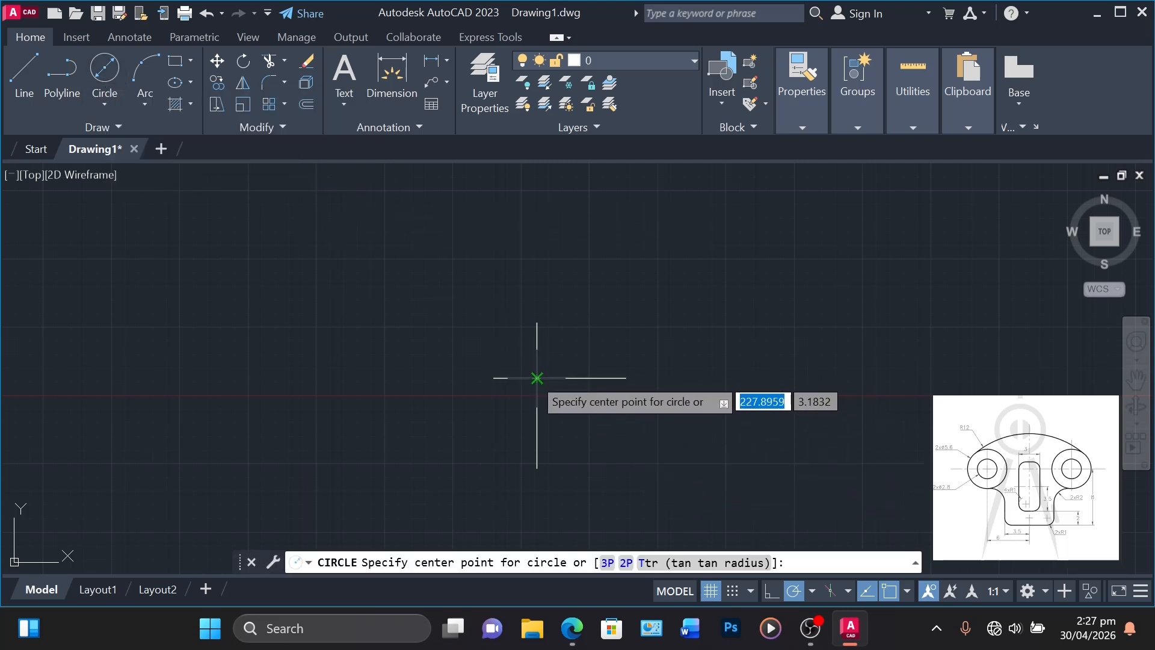
left_click(537, 378)
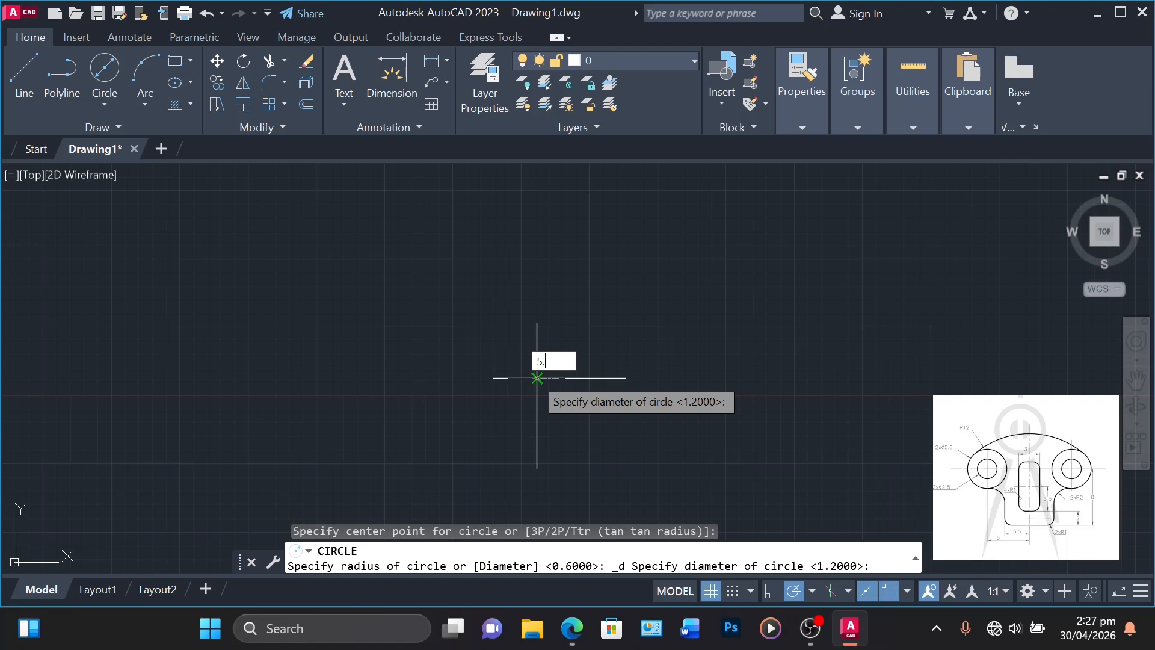
type("5.6")
key("Return")
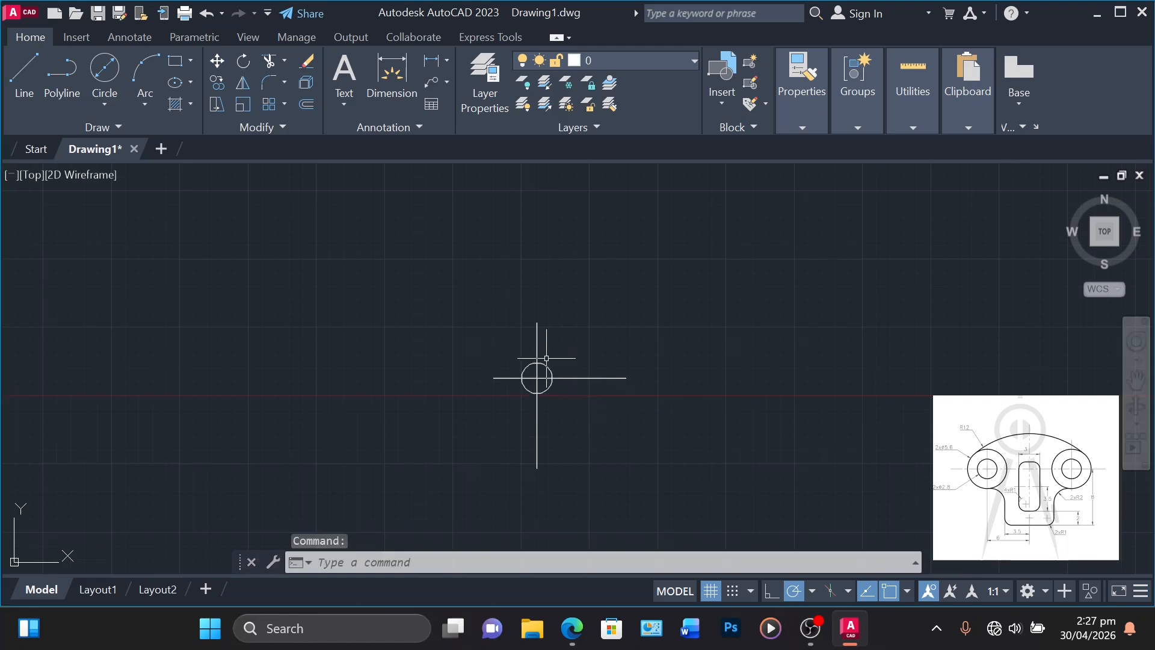
scroll(541, 365, "up", 3)
scroll(541, 365, "up", 2)
middle_click_drag(547, 369, 616, 266)
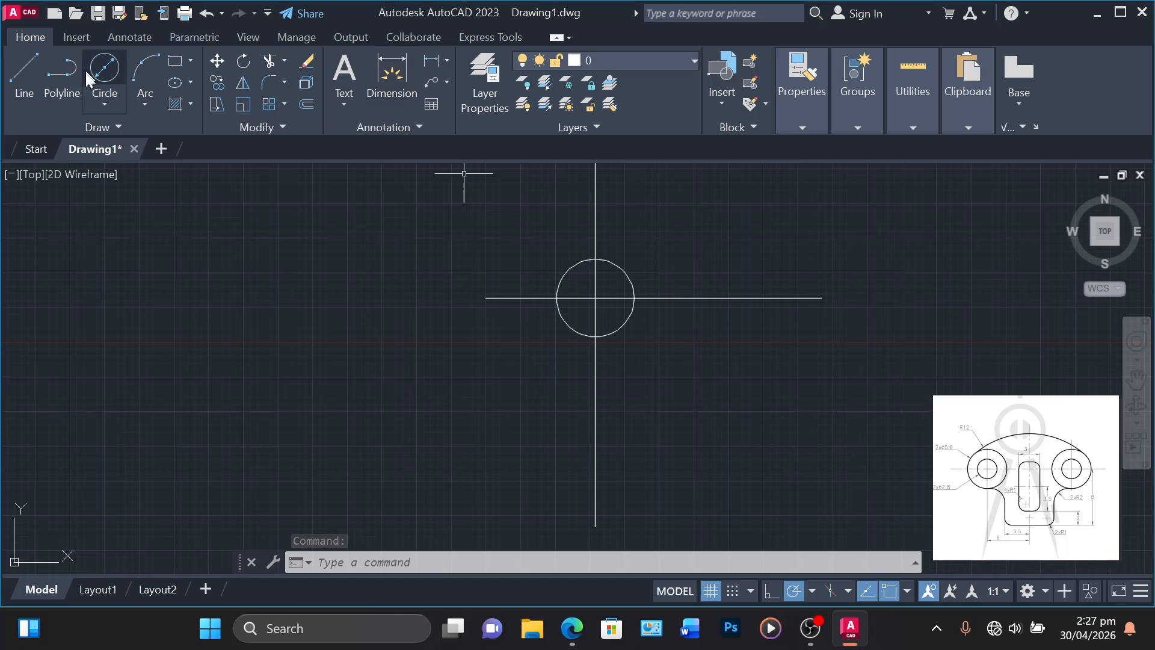
left_click(99, 95)
left_click(168, 133)
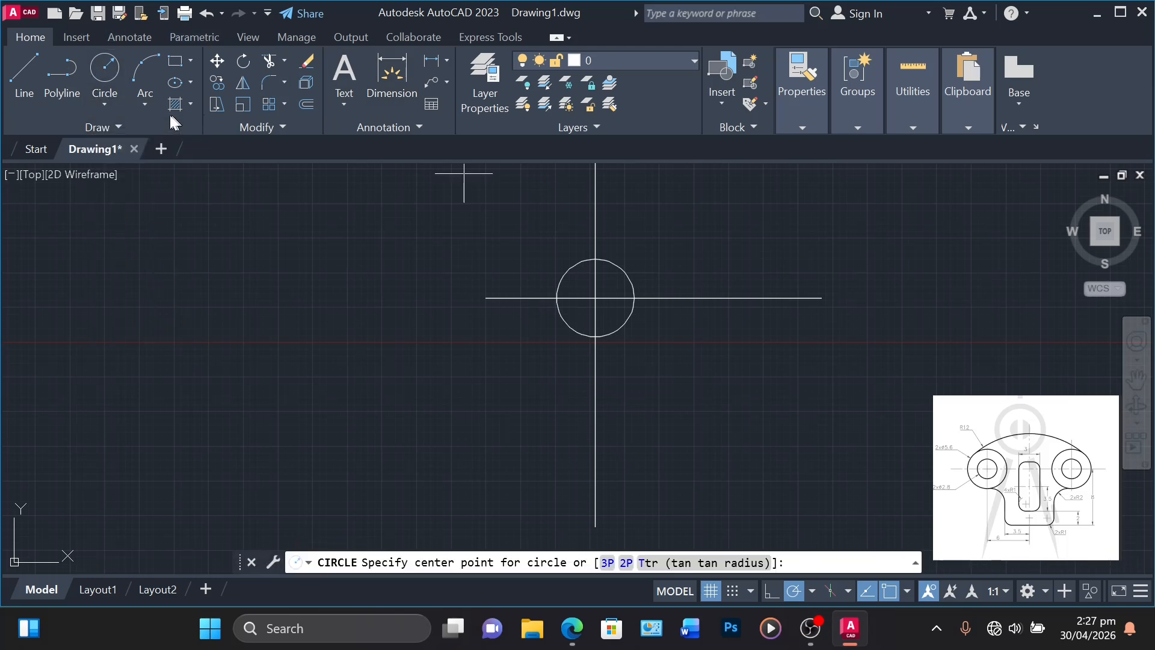
left_click(596, 298)
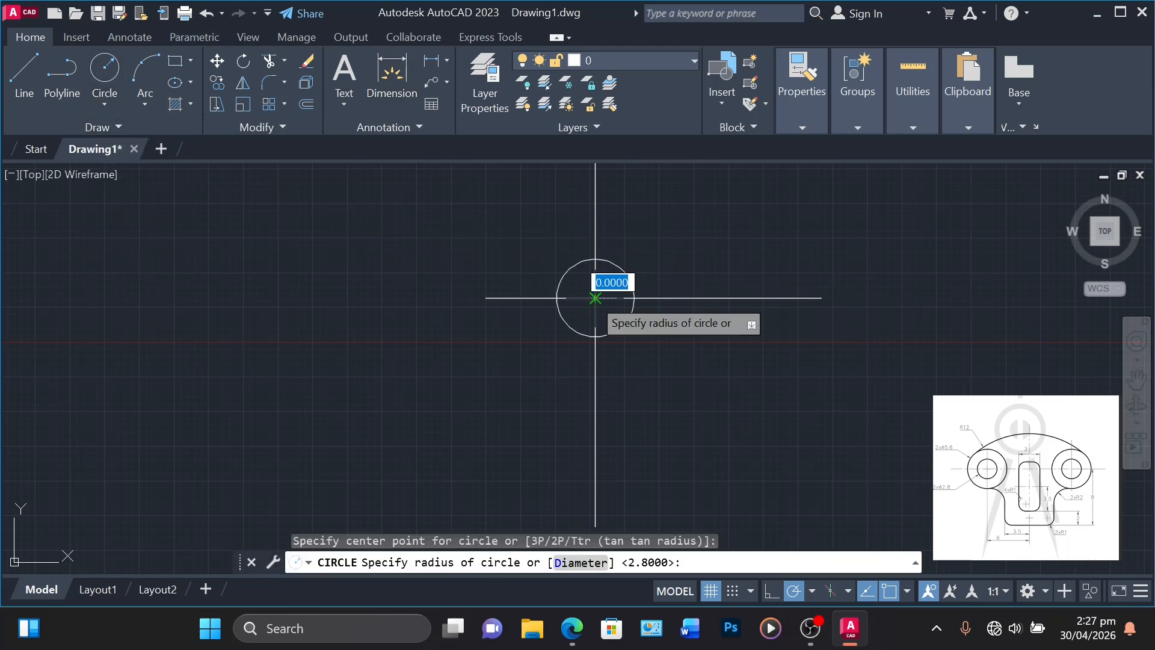
type("12")
scroll(610, 290, "down", 2)
key("Return")
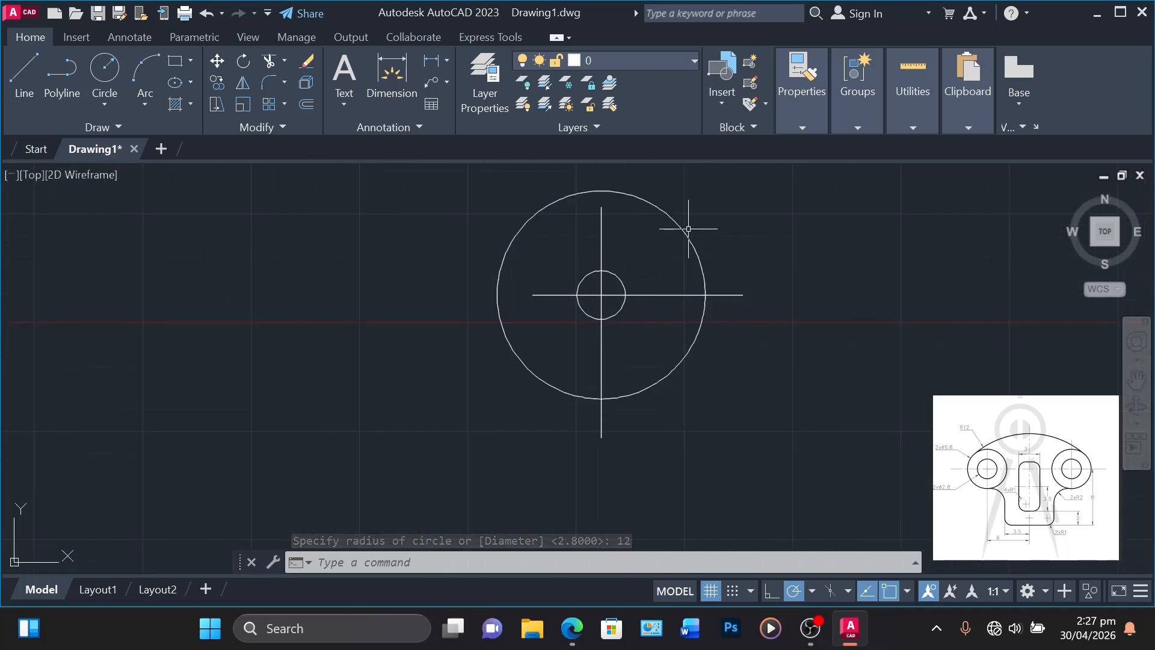
left_click(681, 228)
key("Delete")
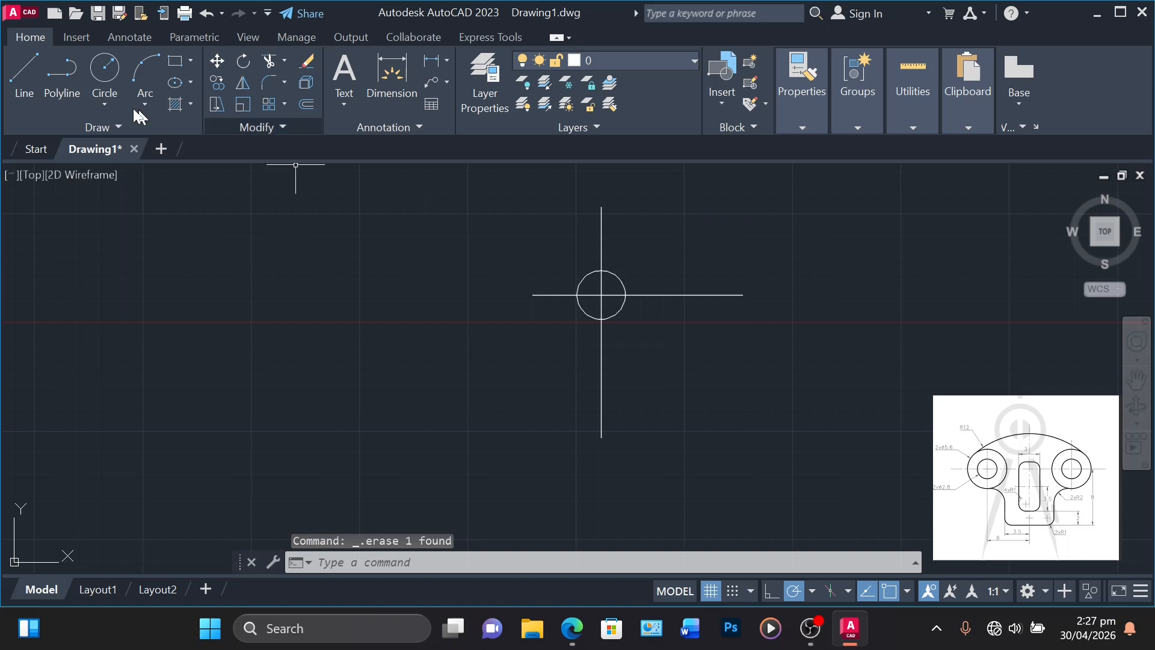
Draw a concentric circle of diameter 2.8 inside the existing circle, centred on the centre lines' intersection.
left_click(104, 102)
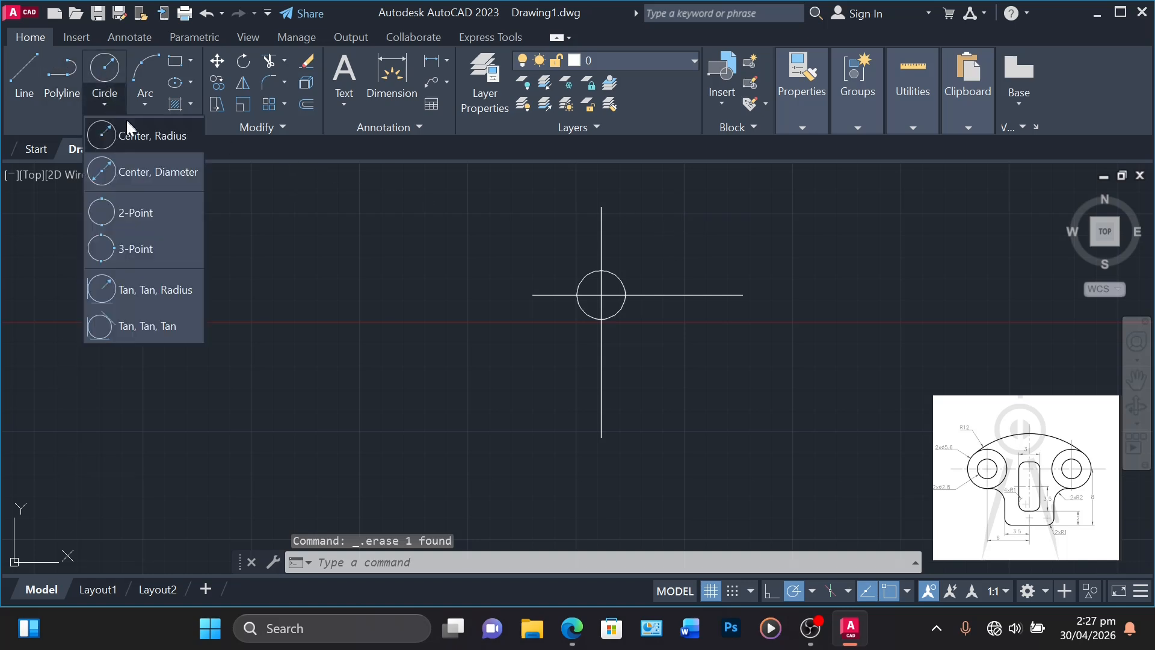
left_click(126, 172)
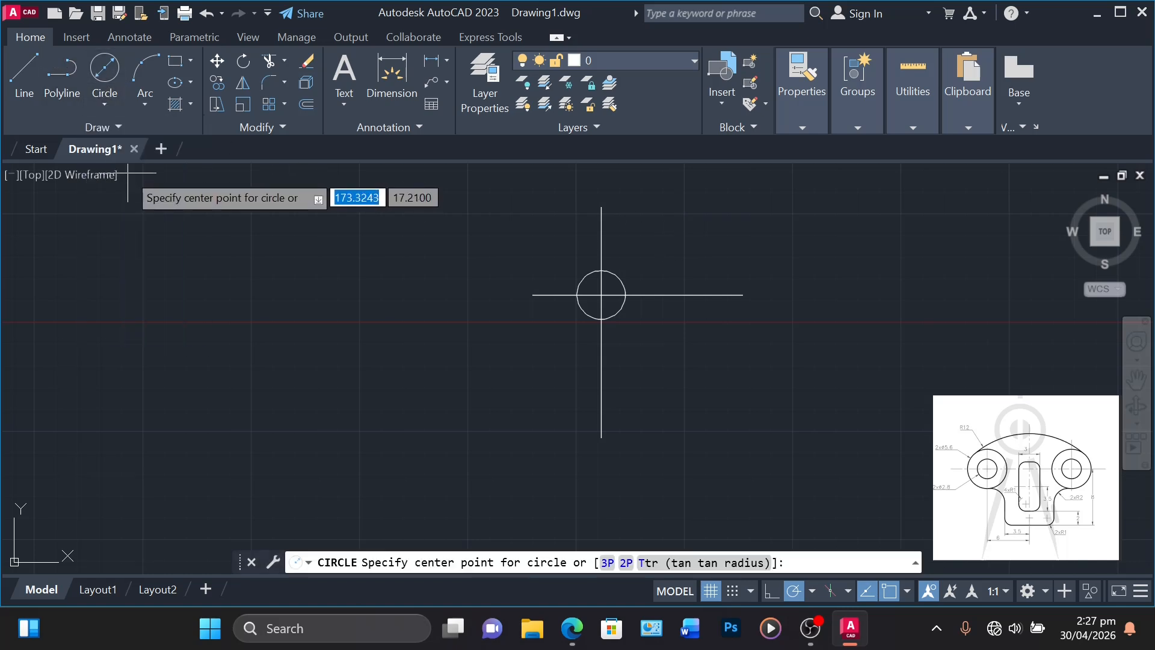
left_click(601, 294)
type("2.8")
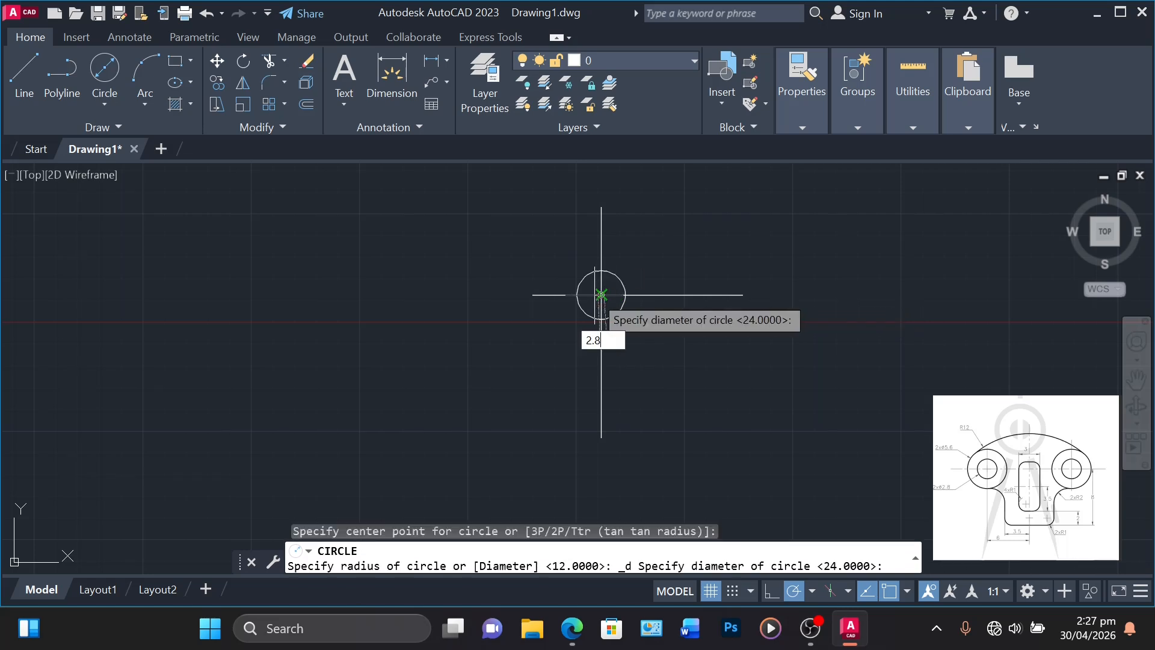
key("Return")
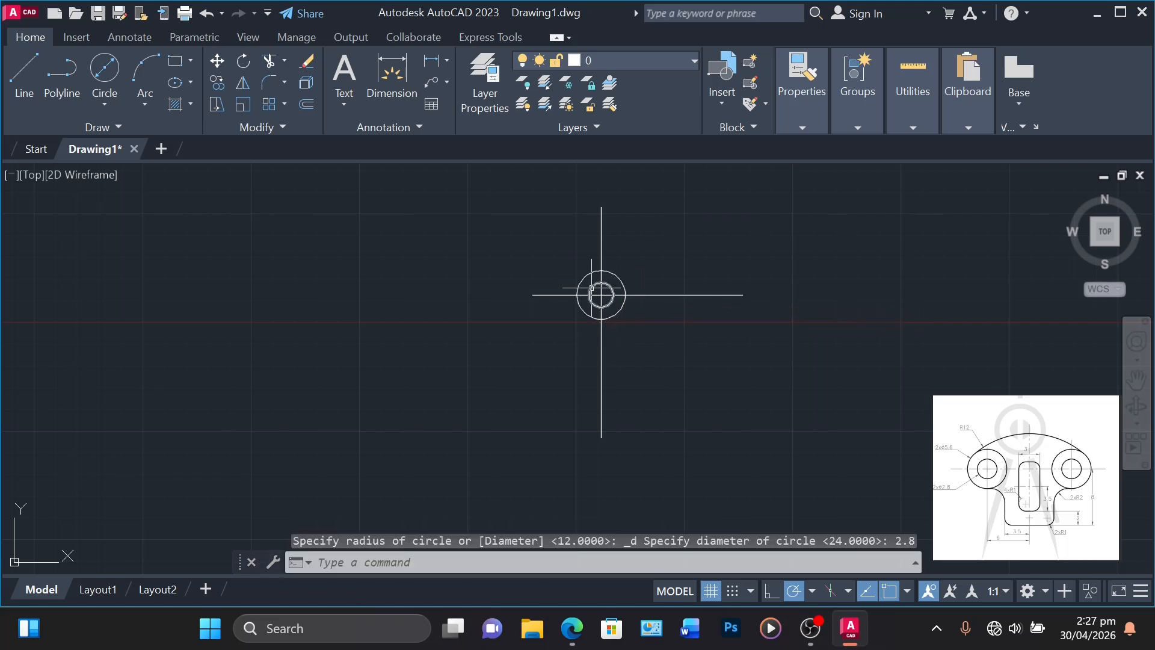
Move both concentric circles 6 units to the left along the horizontal centre line, using their centre as base point.
scroll(602, 295, "up", 2)
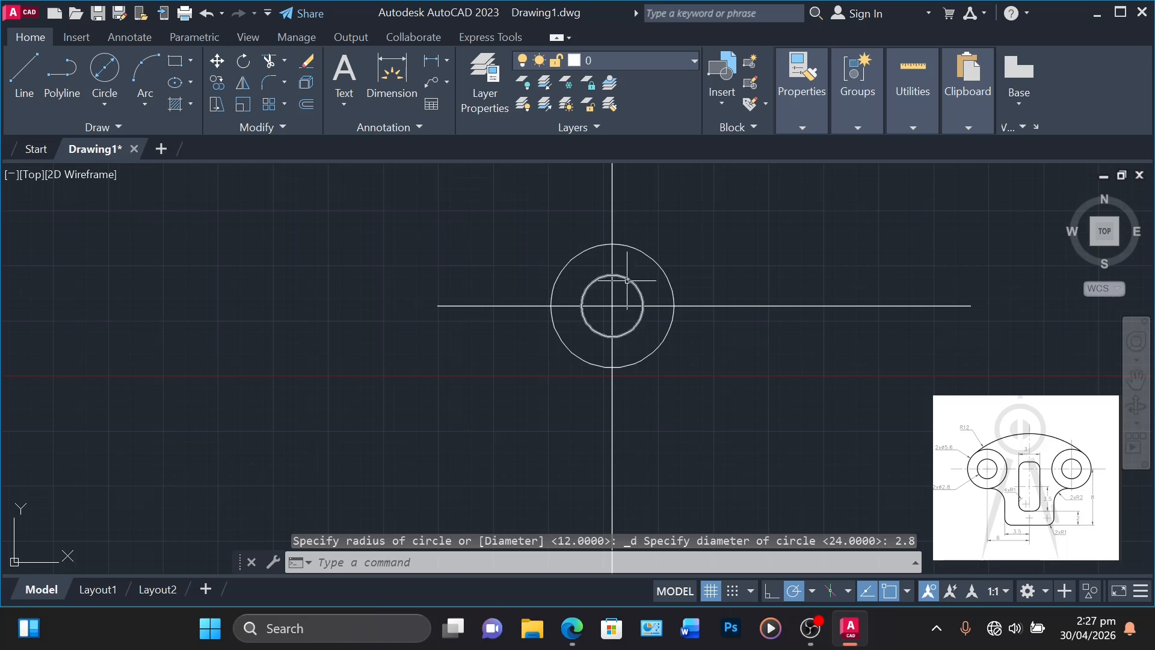
left_click(660, 268)
left_click(642, 295)
right_click(641, 298)
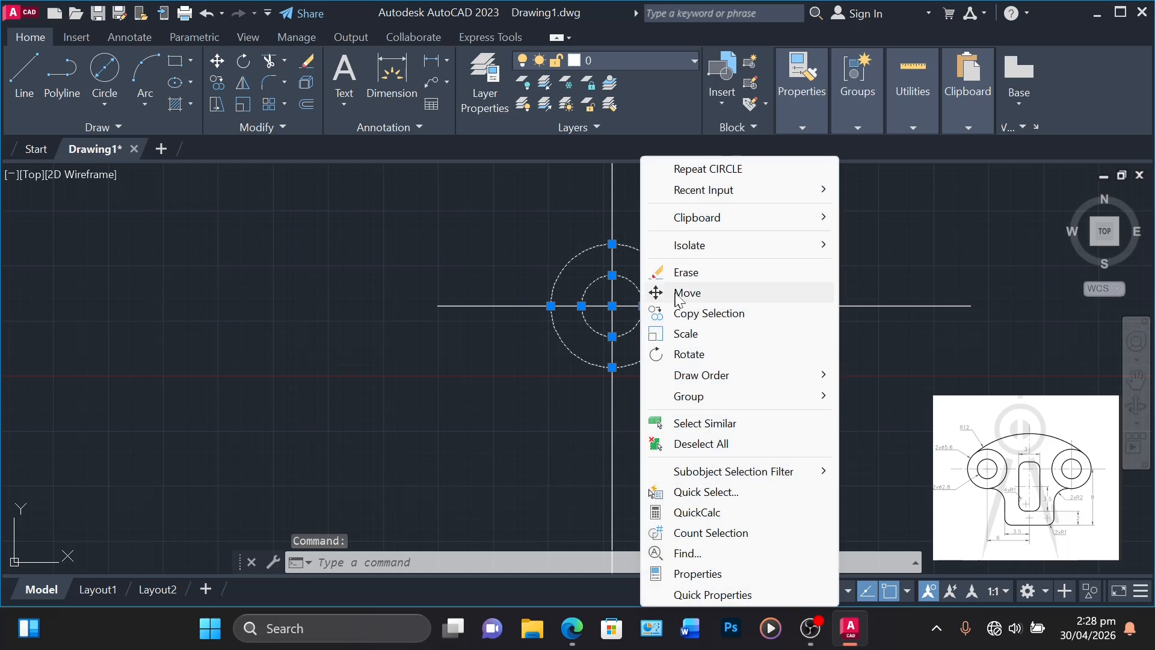
left_click(662, 294)
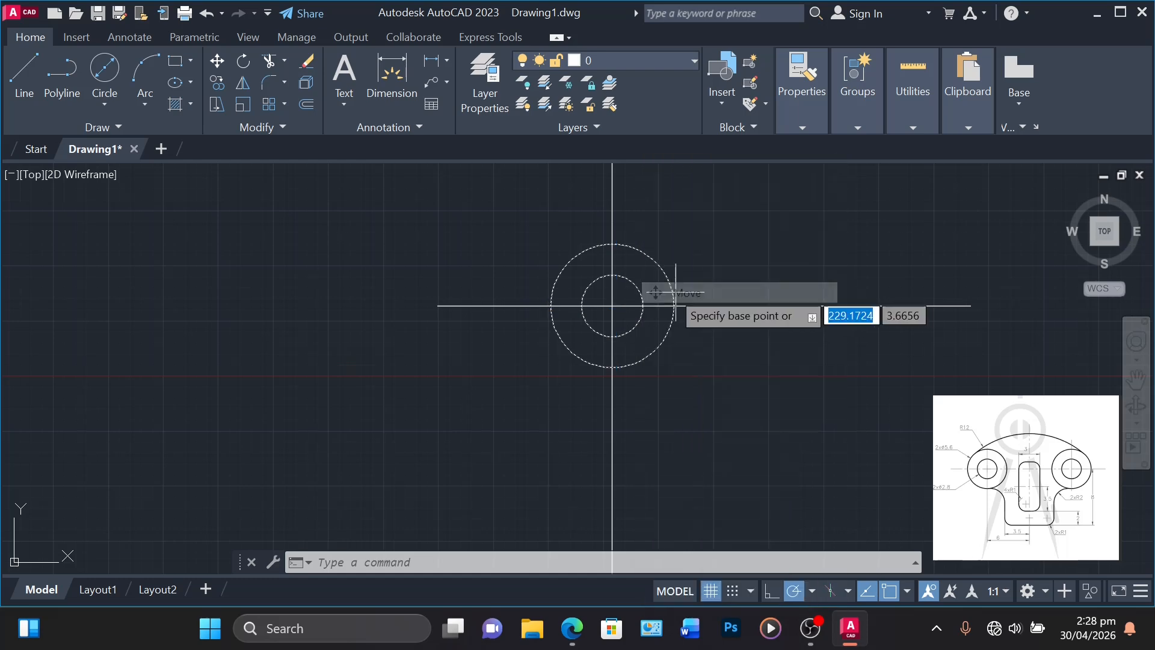
left_click(612, 306)
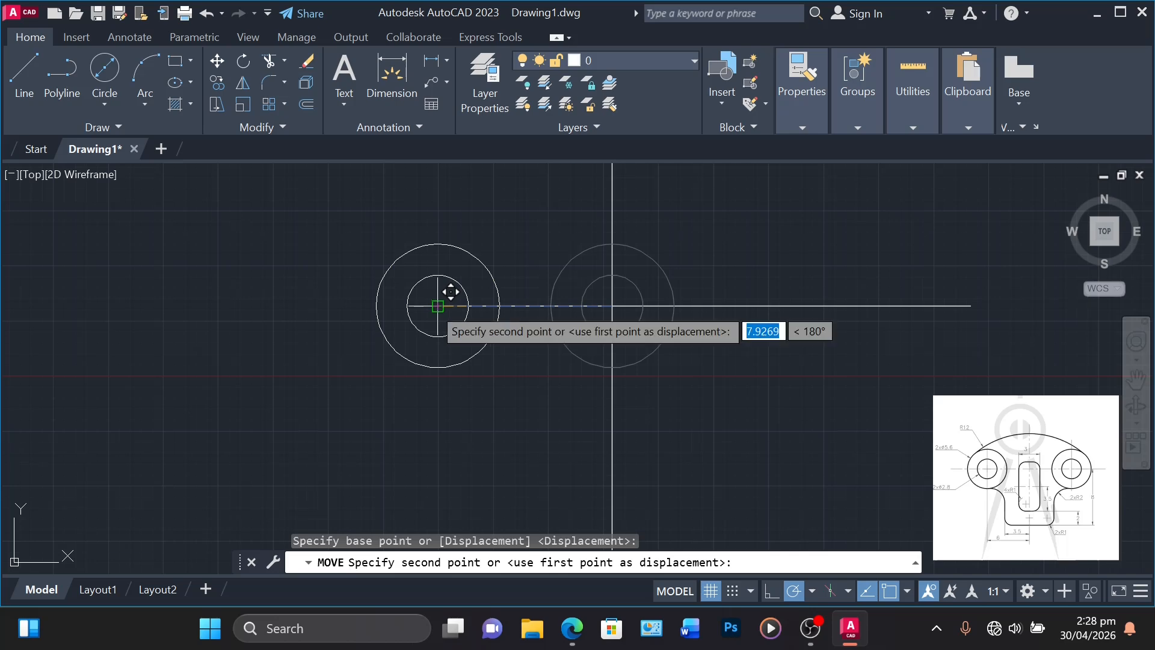
type("6")
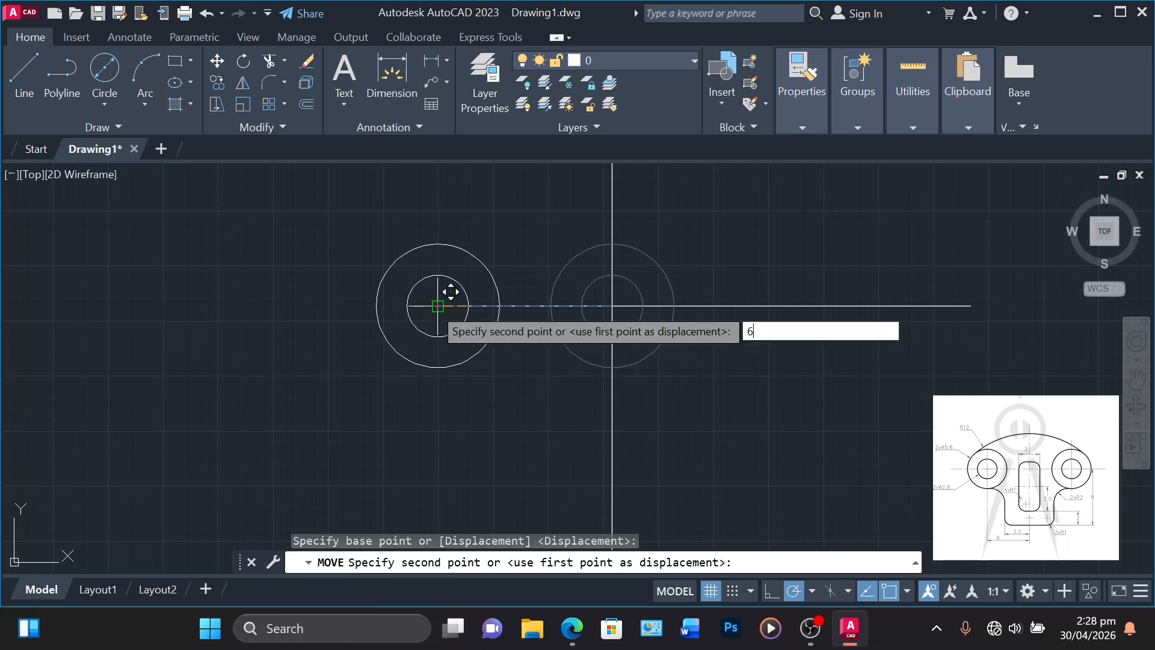
key("Return")
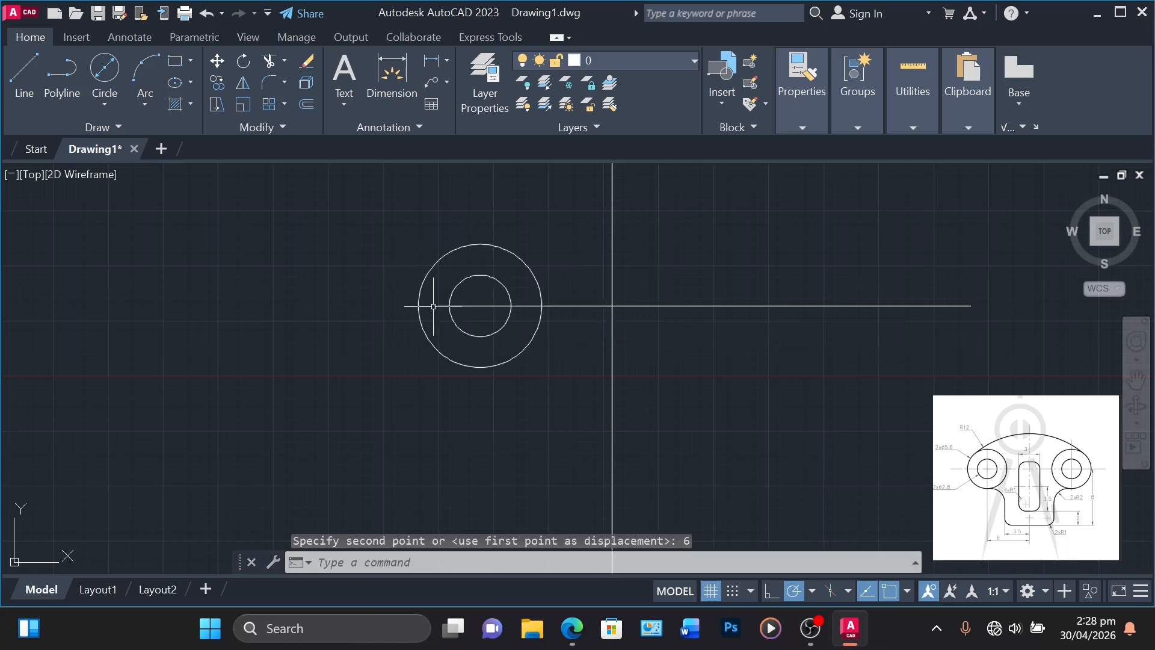
Copy the two concentric circles 12 units to the right along the horizontal centre line, from their common centre.
left_click(532, 280)
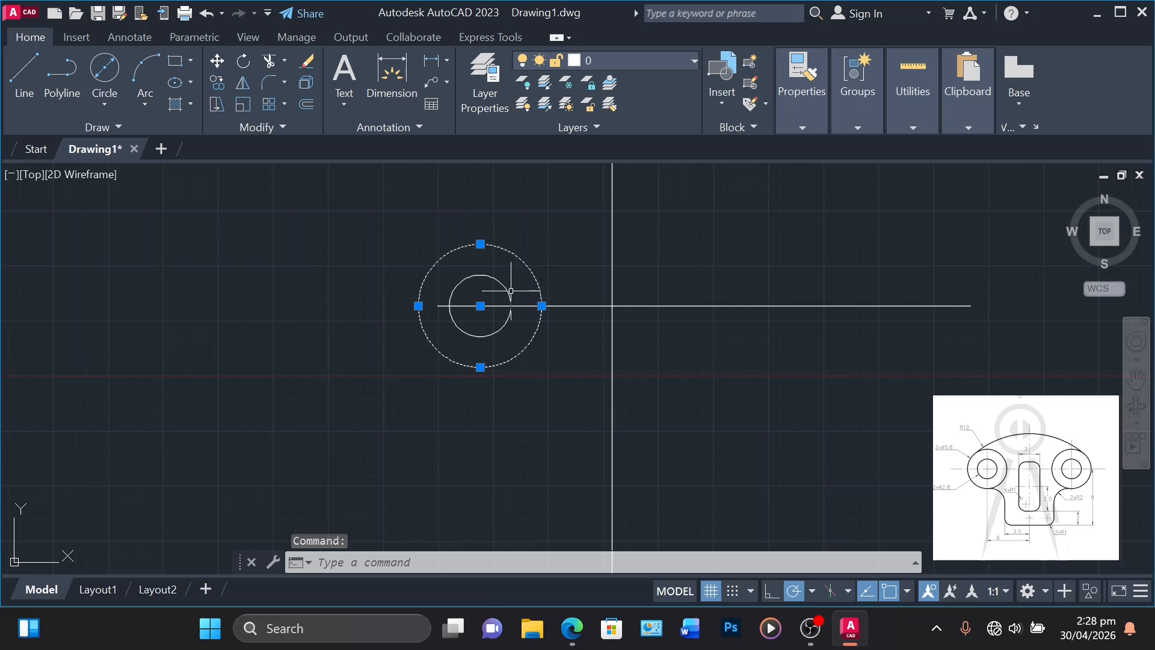
left_click(510, 293)
right_click(511, 299)
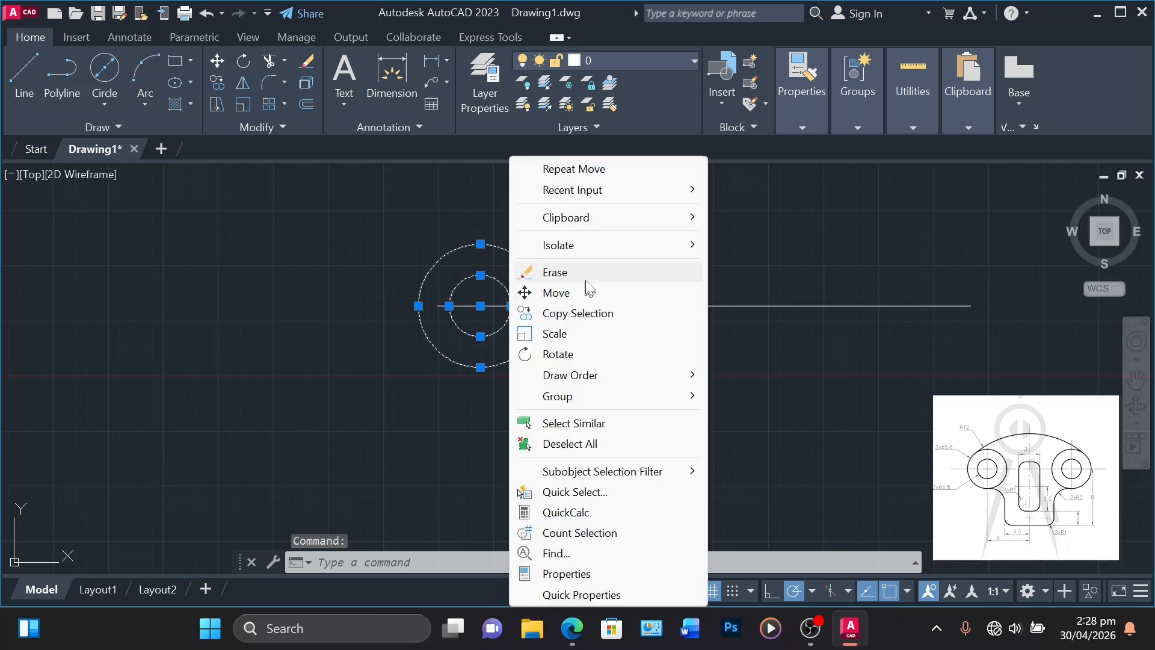
left_click(582, 313)
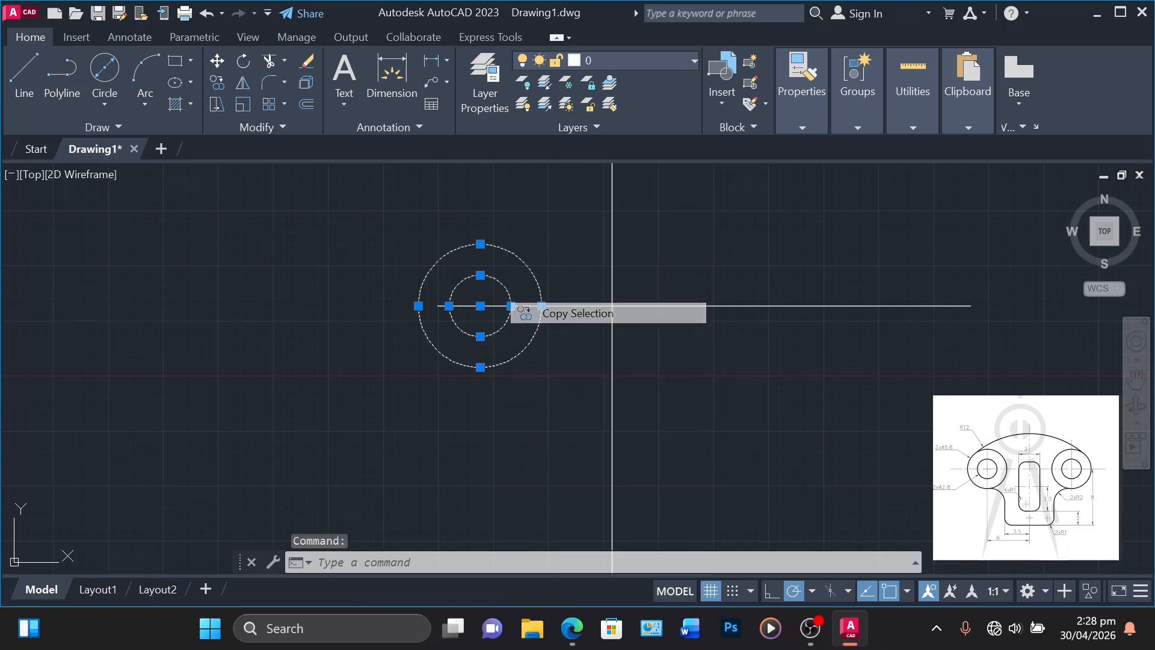
left_click(481, 306)
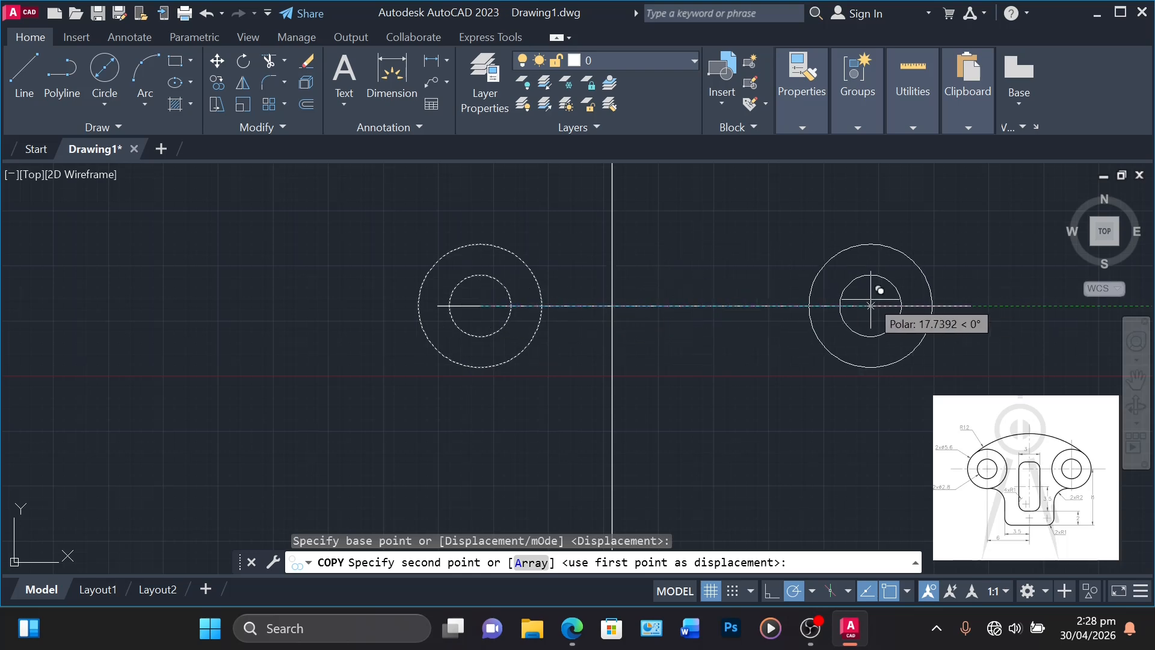
type("12")
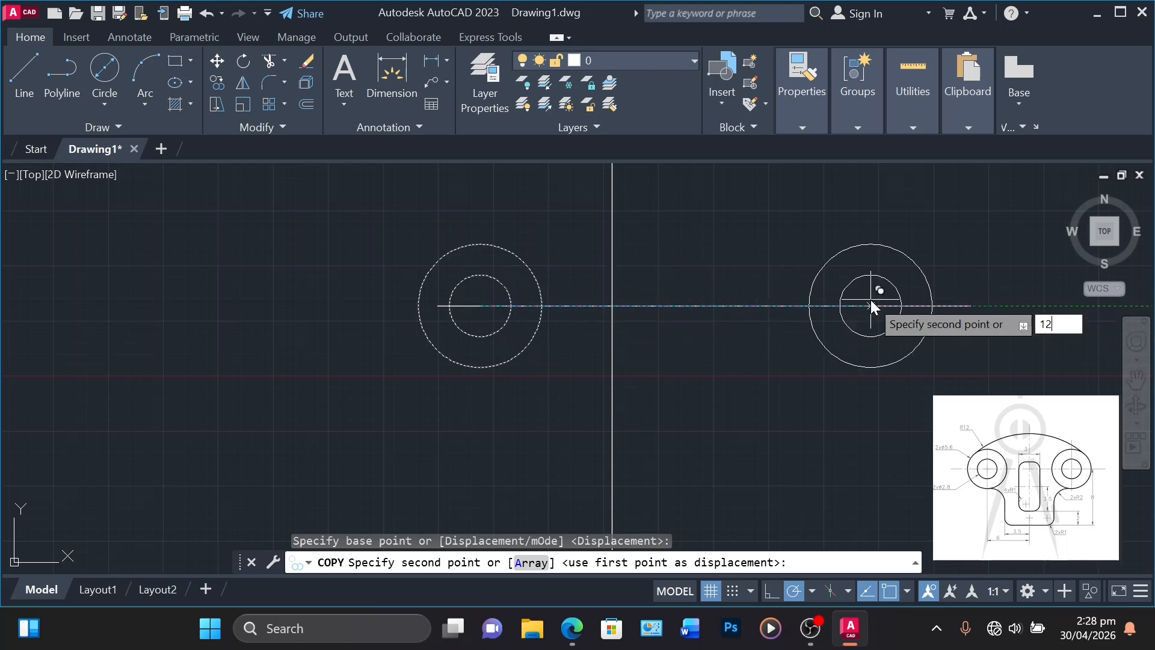
key("Return")
key("Return")
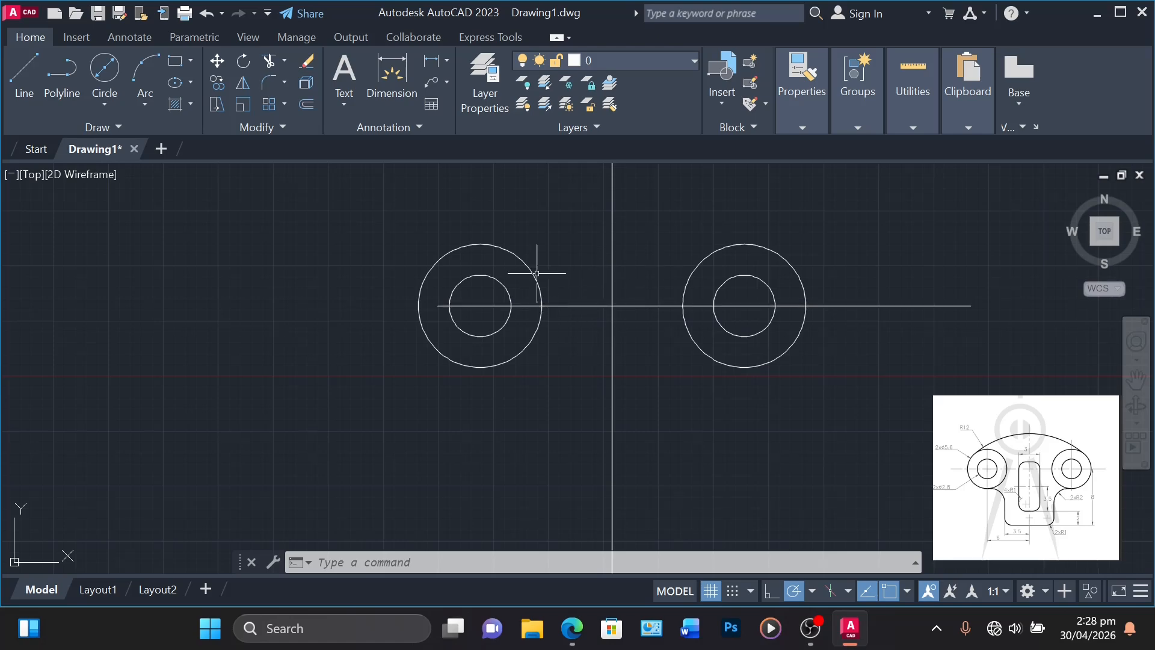
Trim both ends of the horizontal centre line back to the far edges of the two inner circles.
left_click(215, 59)
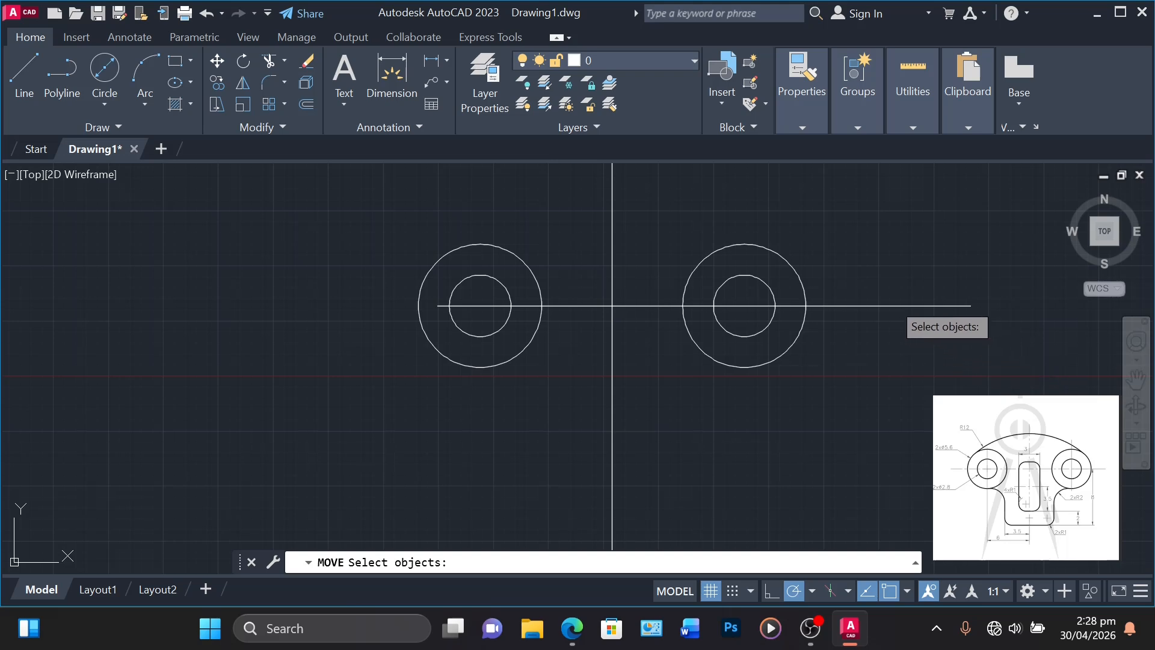
left_click(900, 306)
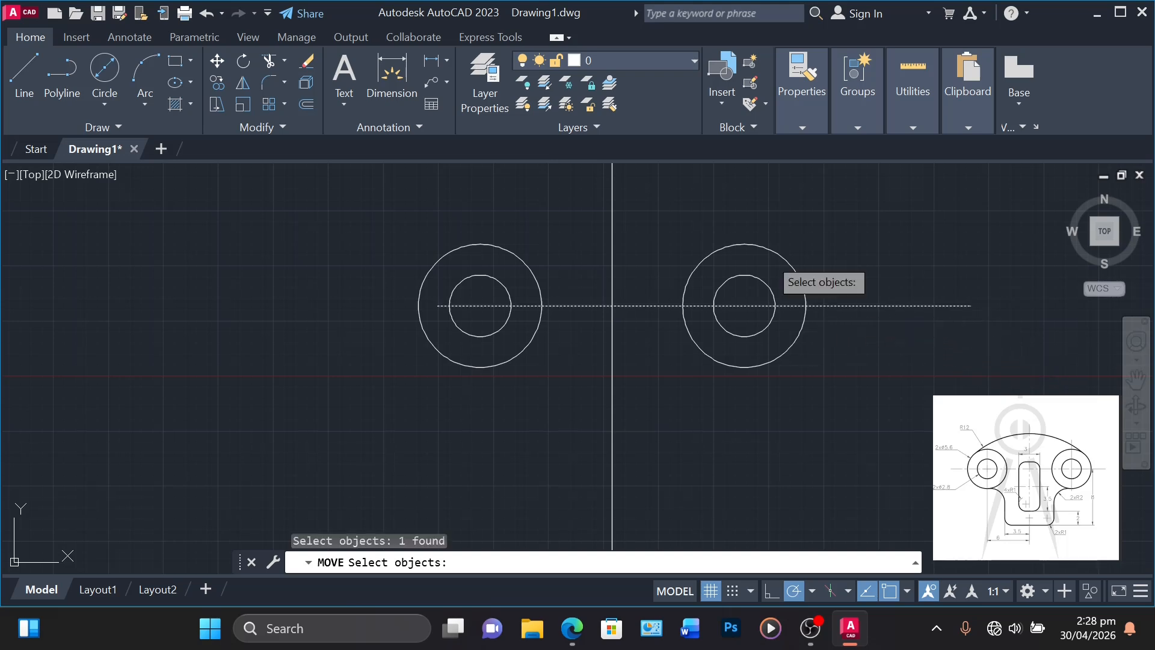
left_click(269, 60)
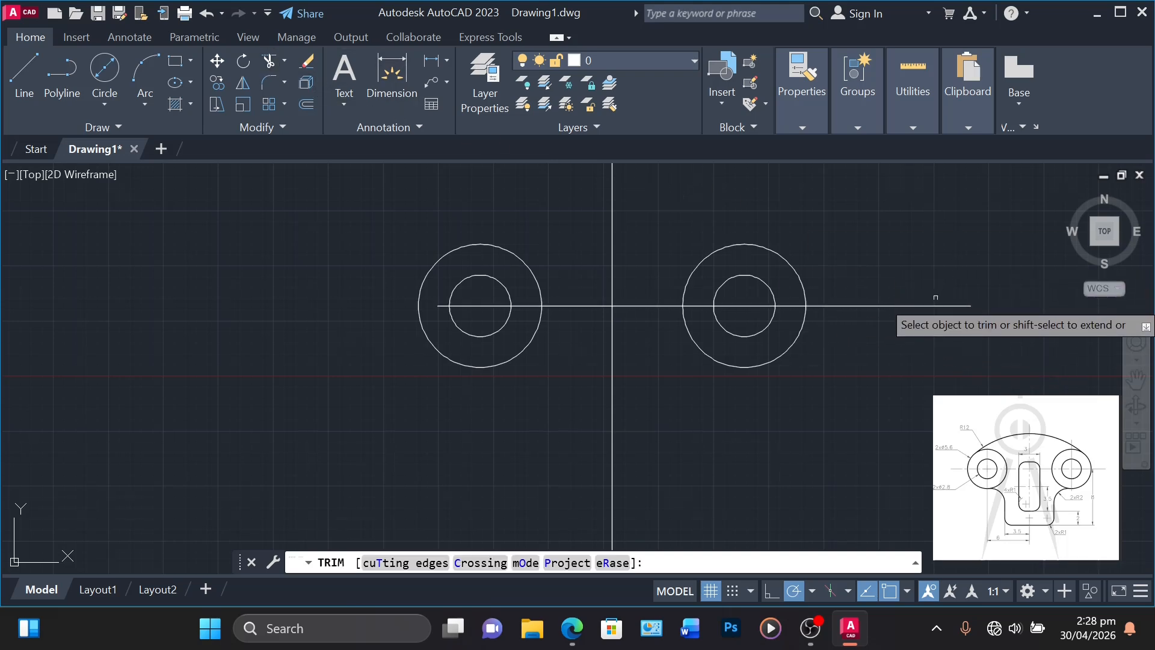
left_click(902, 305)
left_click(795, 306)
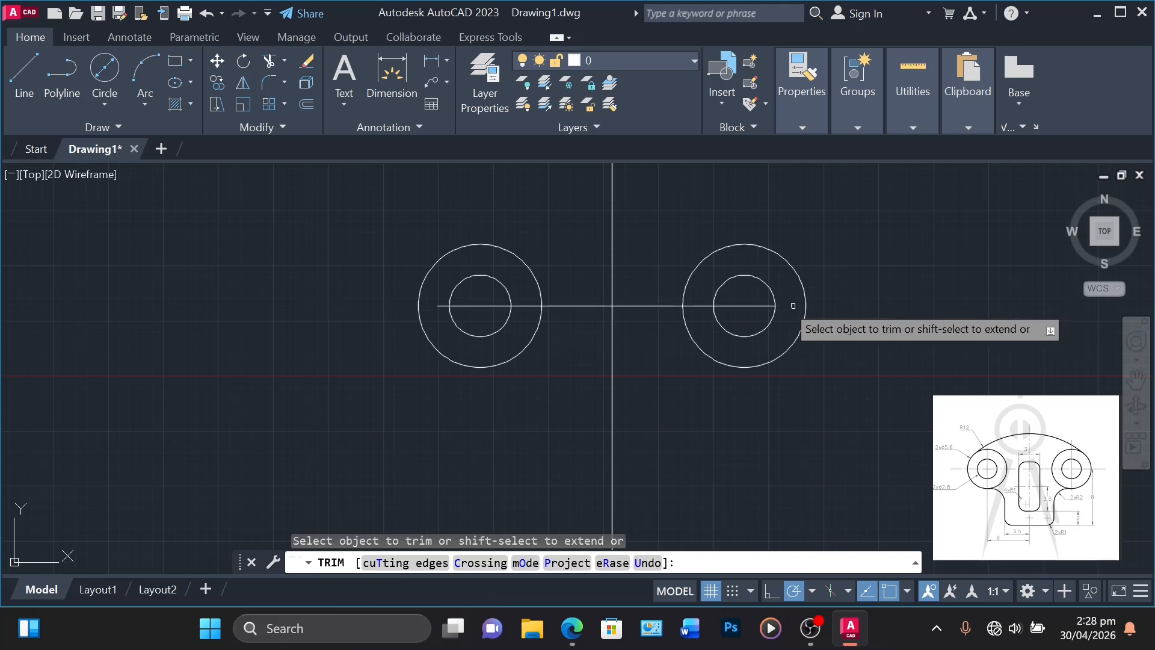
left_click(443, 305)
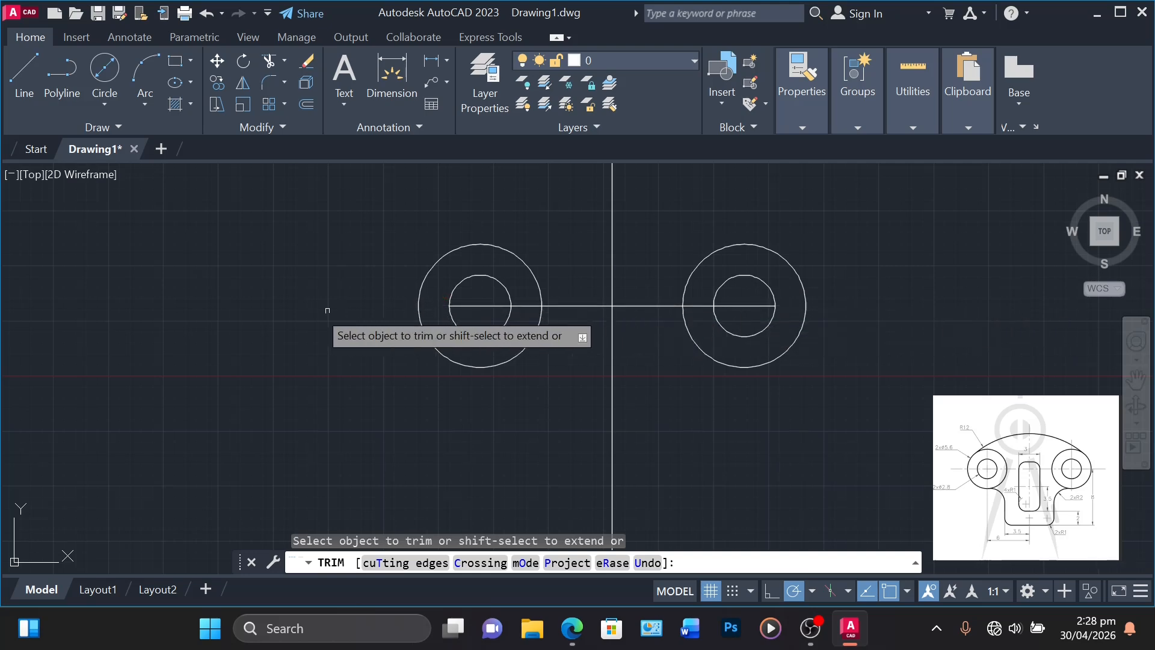
key("Return")
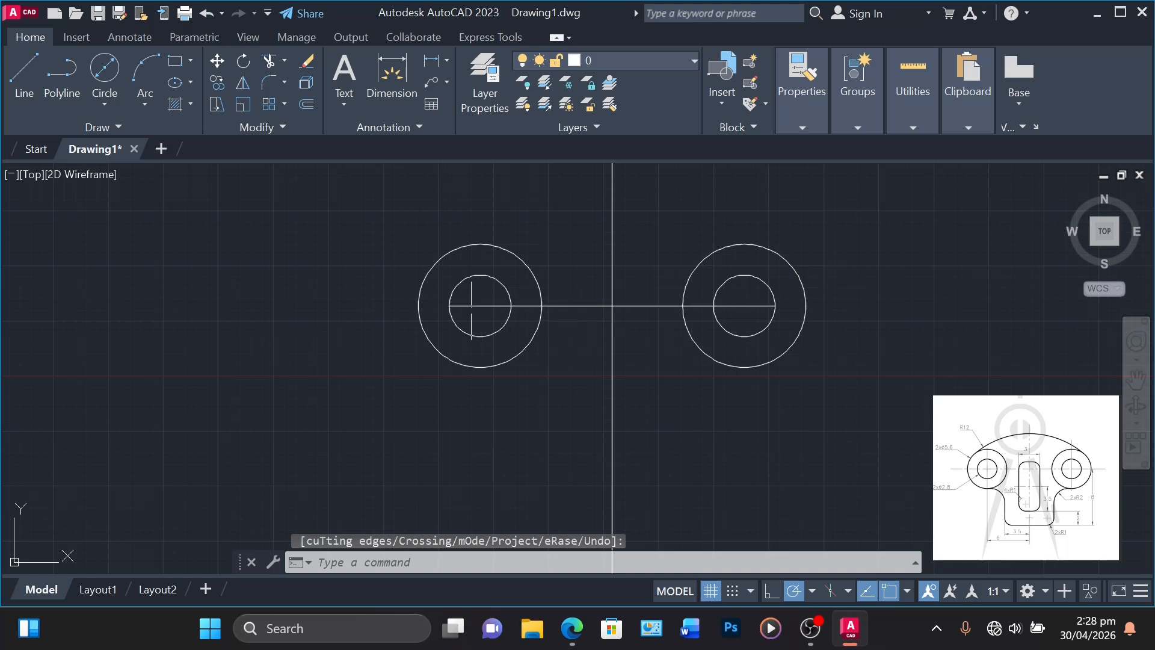
Draw a short vertical line, about 0.5 long, upward from the centre of each pair of concentric circles as a trimming edge.
left_click(18, 87)
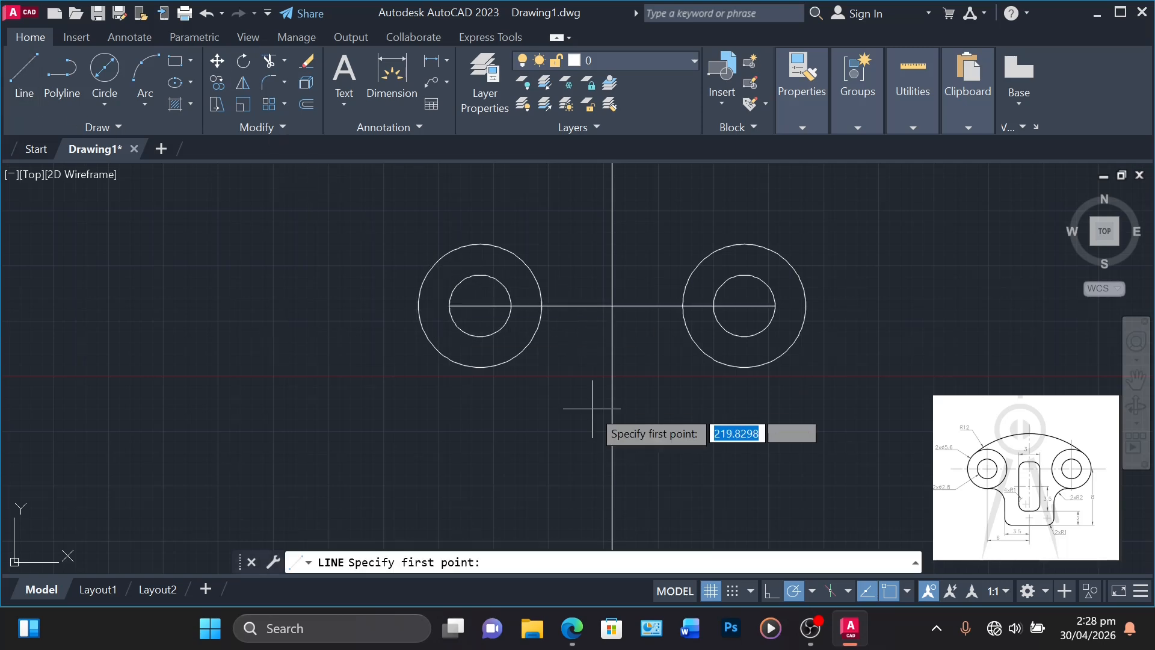
left_click(480, 306)
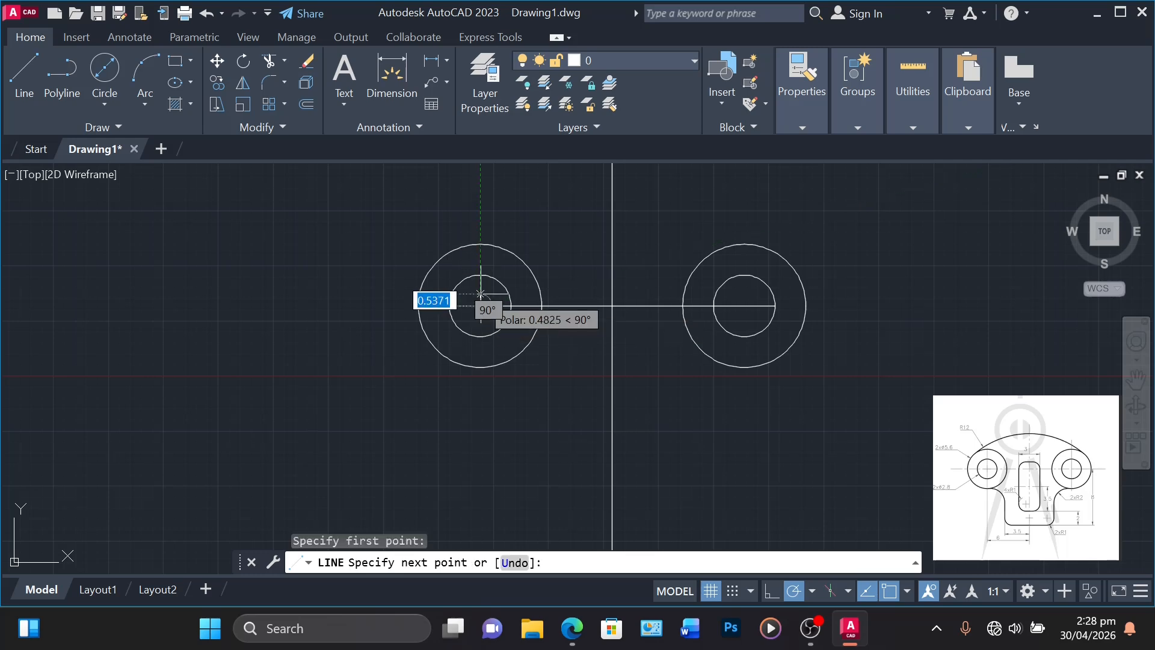
left_click(480, 293)
key("Return")
key("Return")
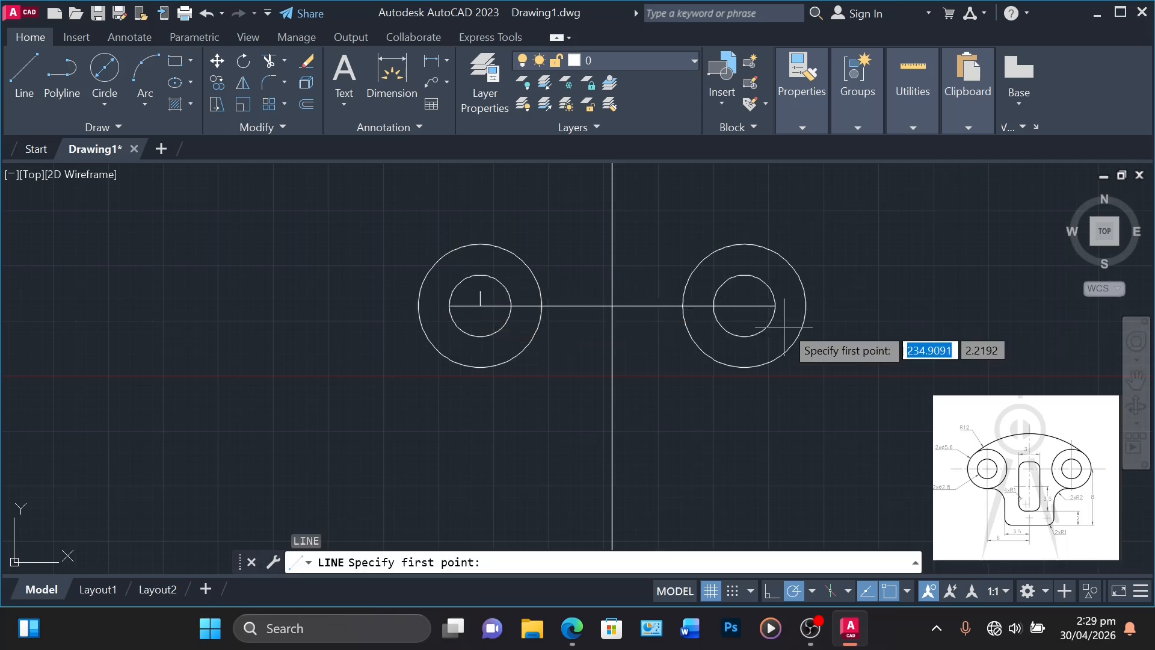
left_click(744, 306)
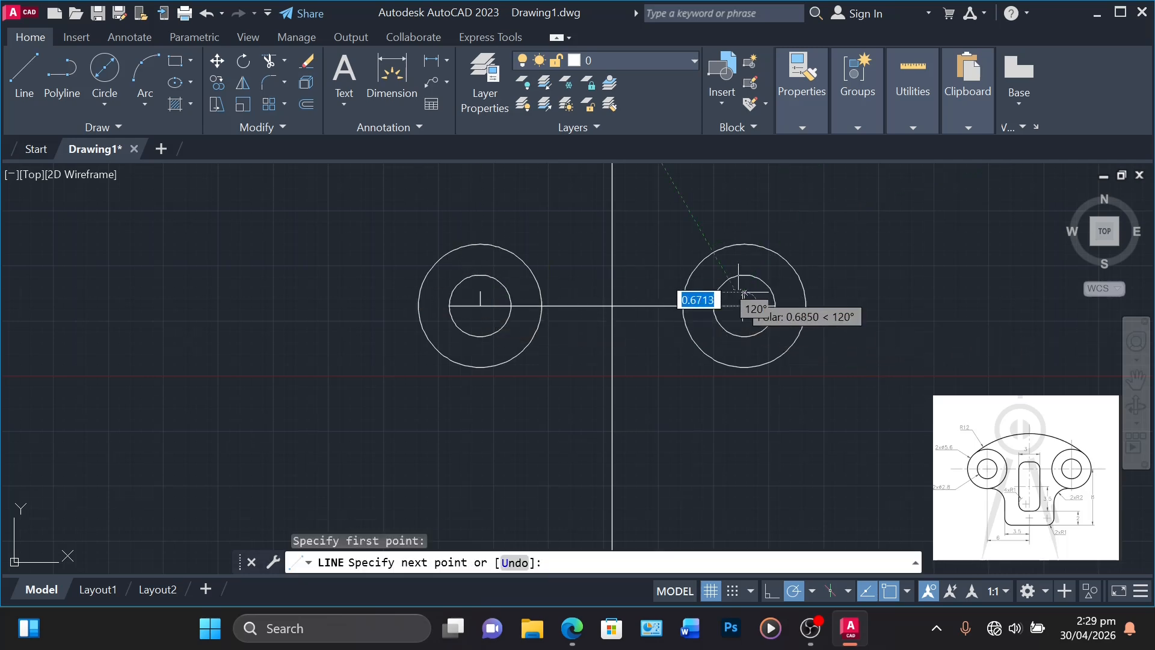
left_click(745, 293)
key("Return")
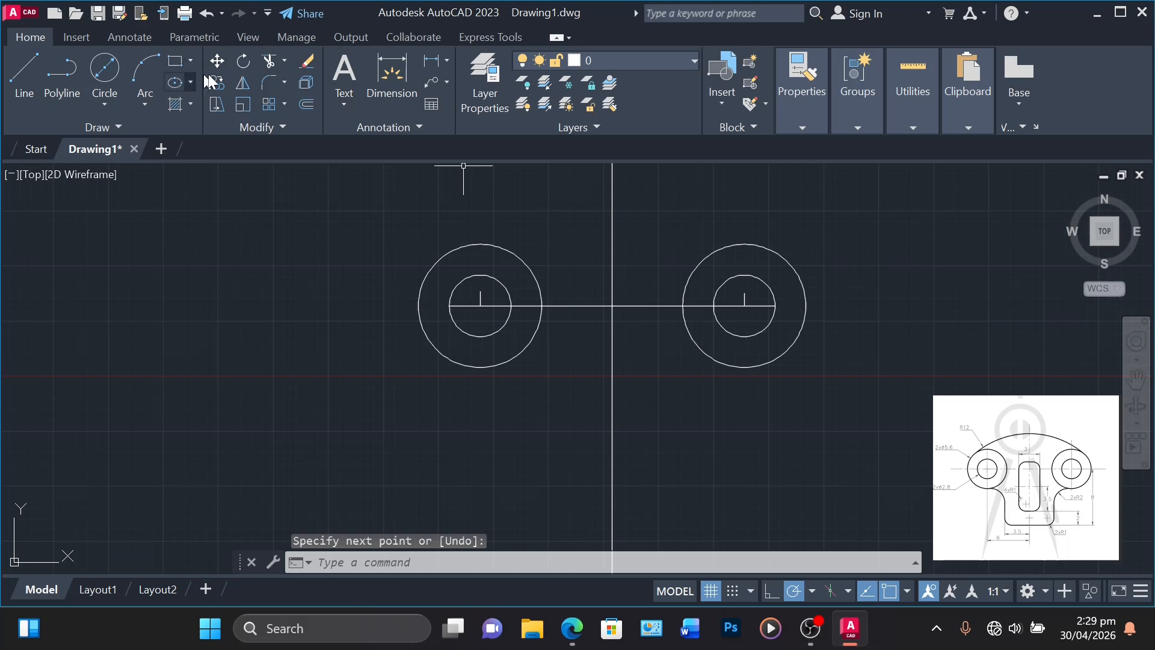
Trim the horizontal line's ends back to the circle centres and remove the two short vertical helper lines.
left_click(269, 61)
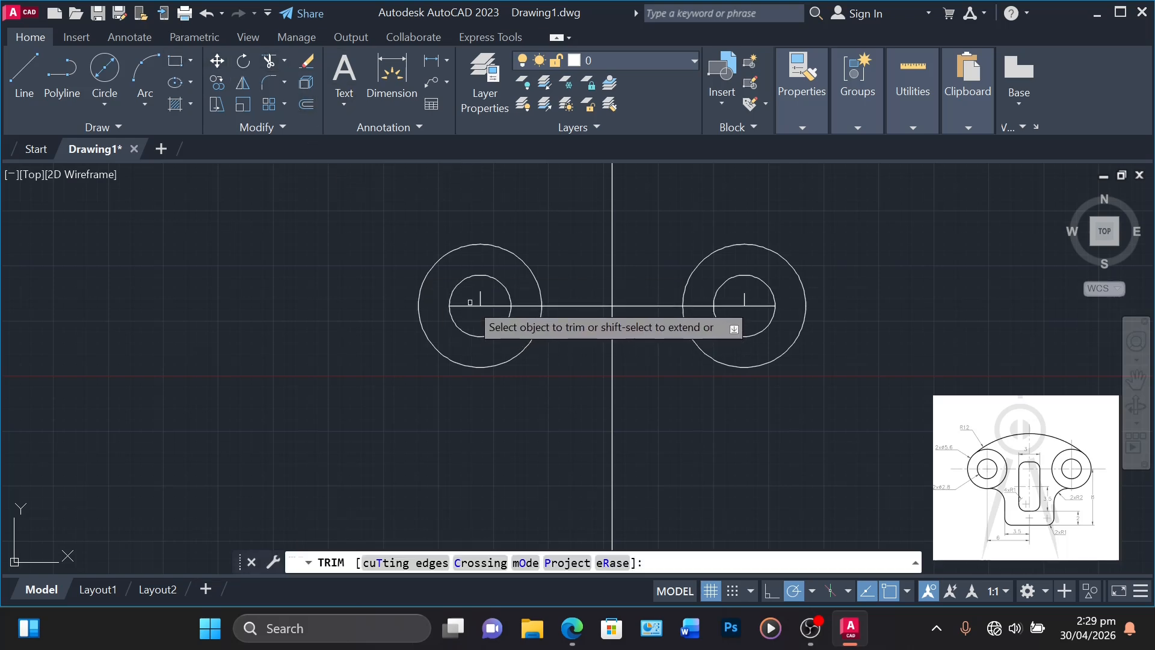
left_click(470, 302)
left_click(470, 308)
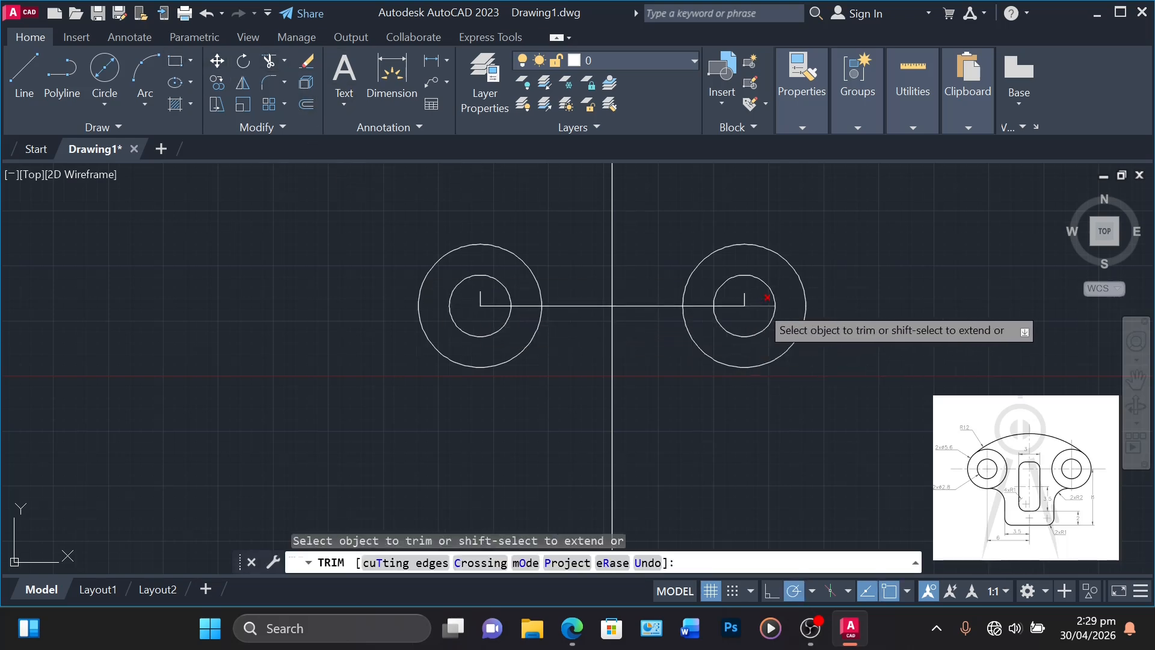
left_click(761, 305)
left_click(745, 299)
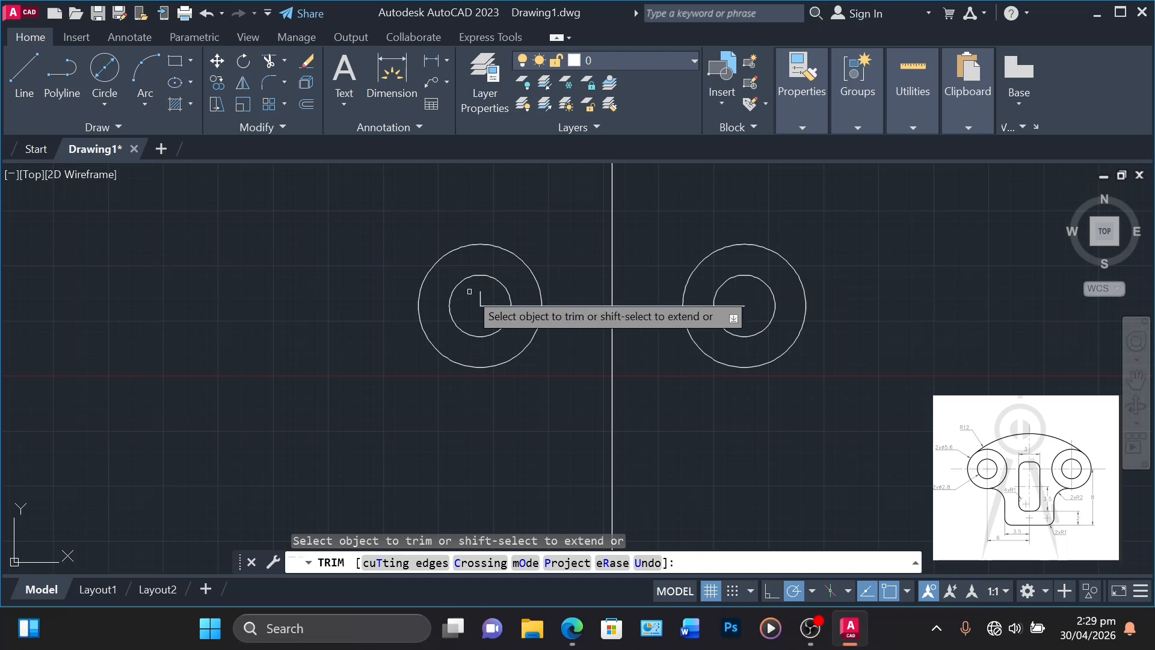
left_click(481, 296)
key("Return")
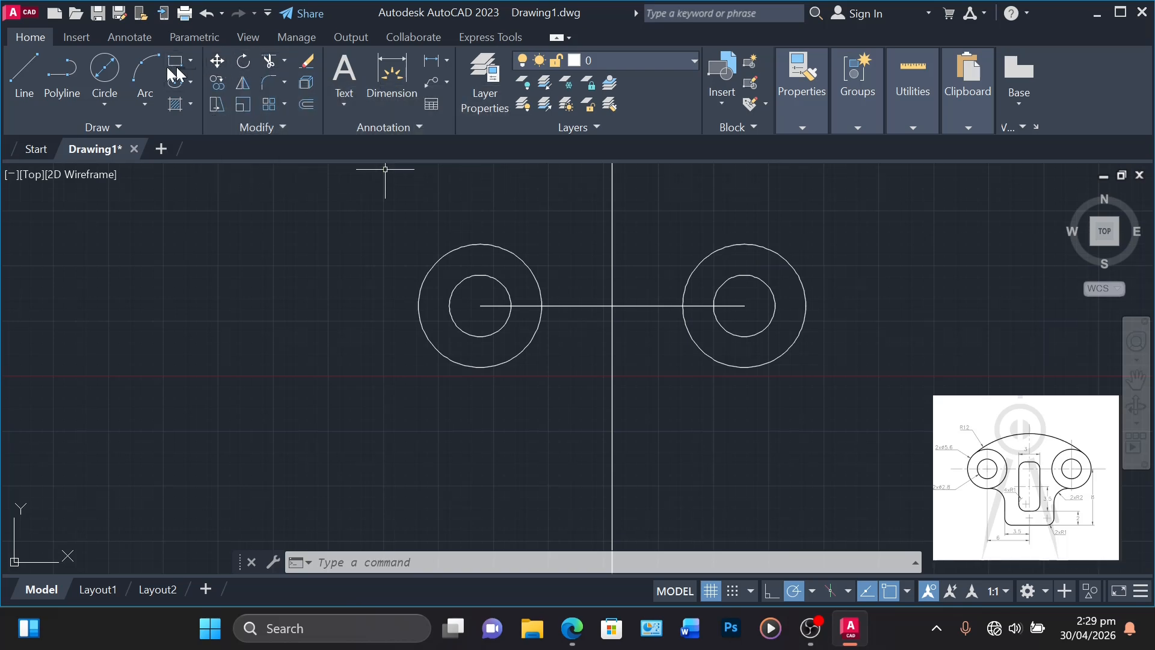
Draw a horizontal line 3.5 units to the right from the intersection of the two centre lines.
left_click(14, 76)
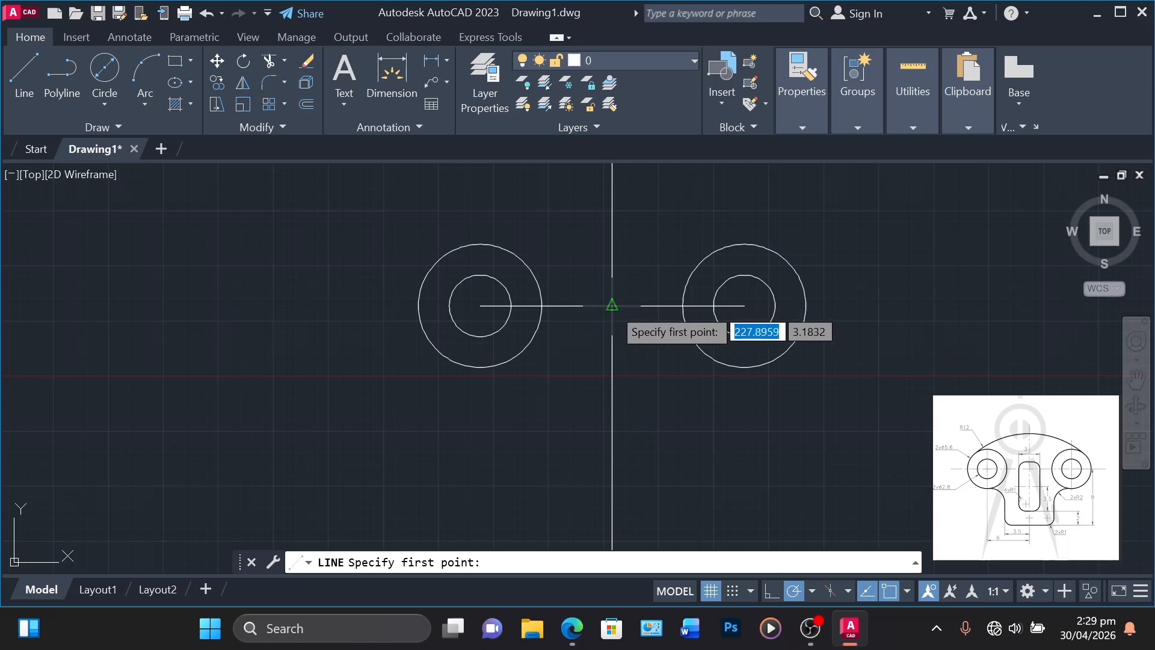
left_click(612, 305)
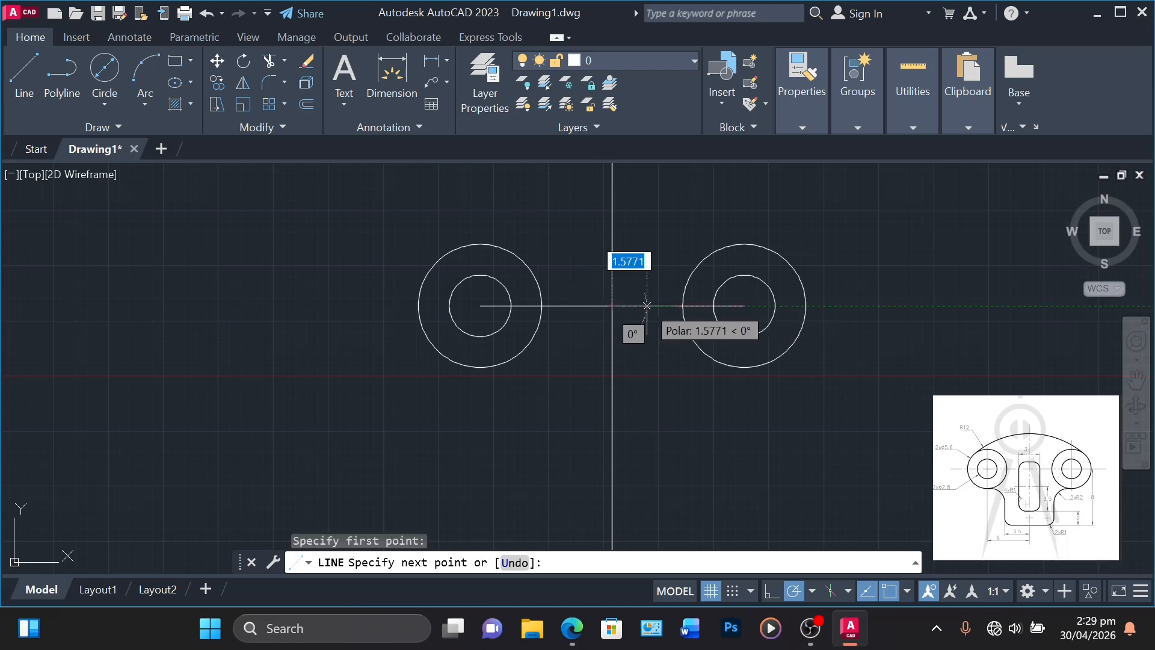
type("3.5")
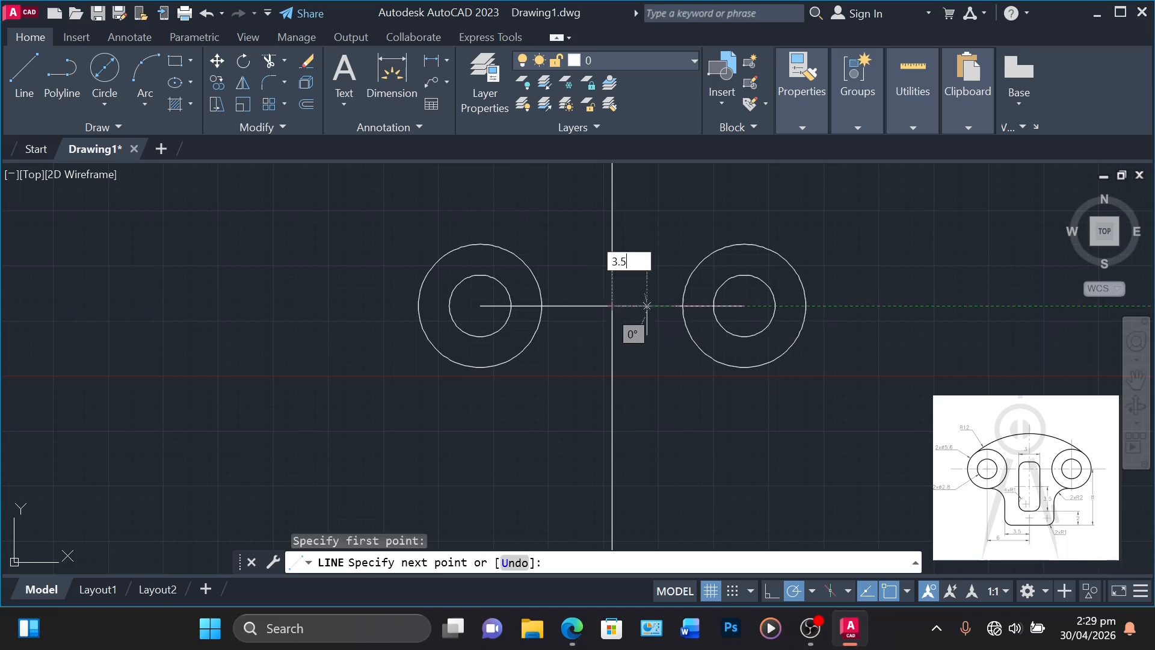
key("Return")
key("Return")
Draw a matching horizontal line 3.5 units to the left from the centre lines' intersection.
key("Return")
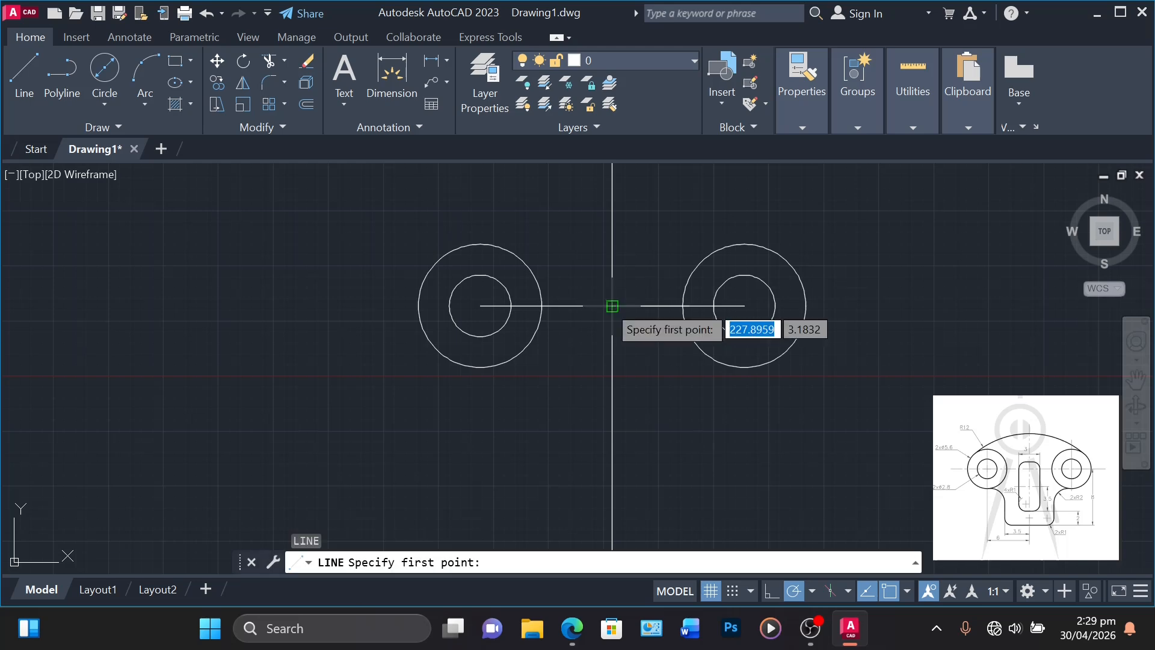
left_click(612, 306)
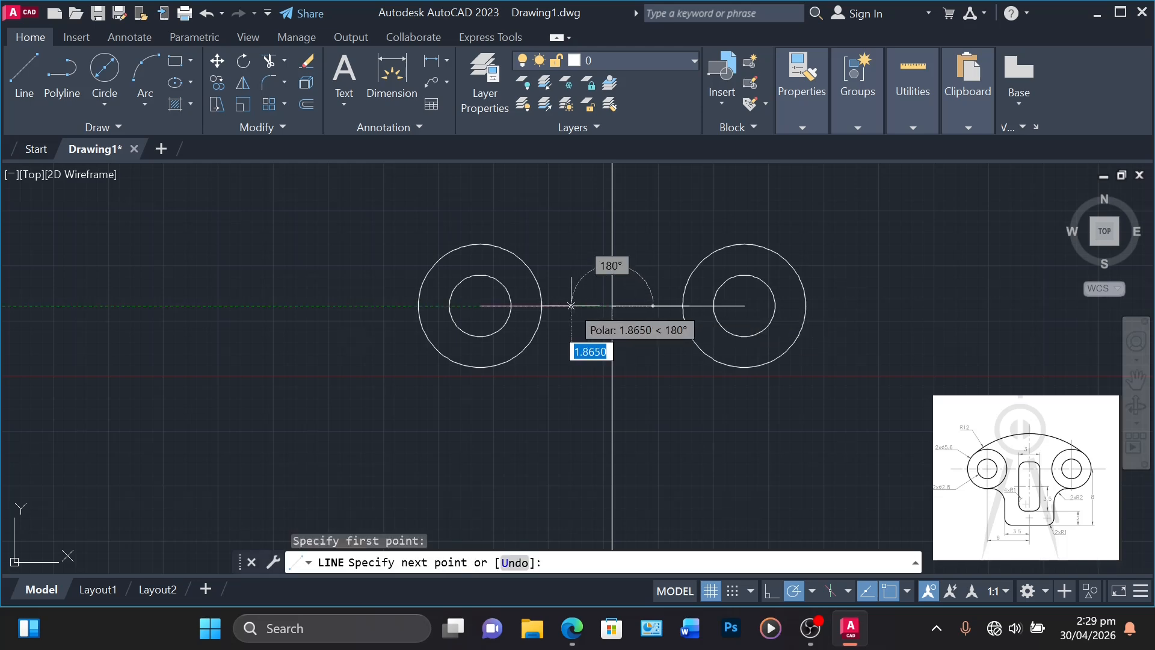
type("6")
key("Return")
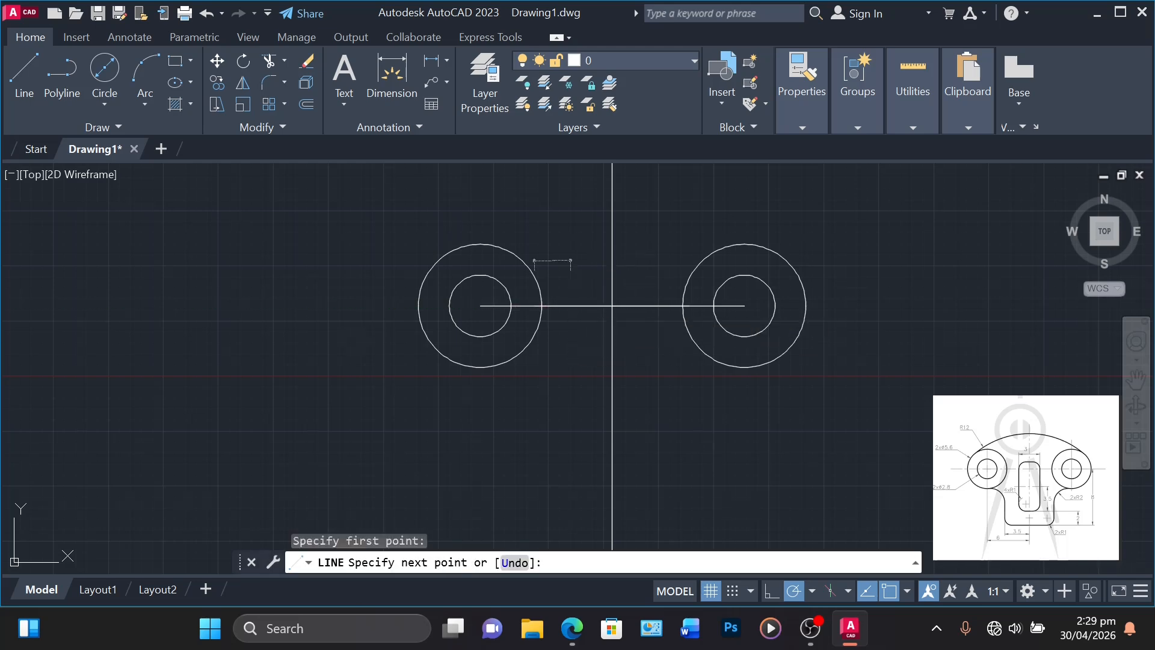
key("Return")
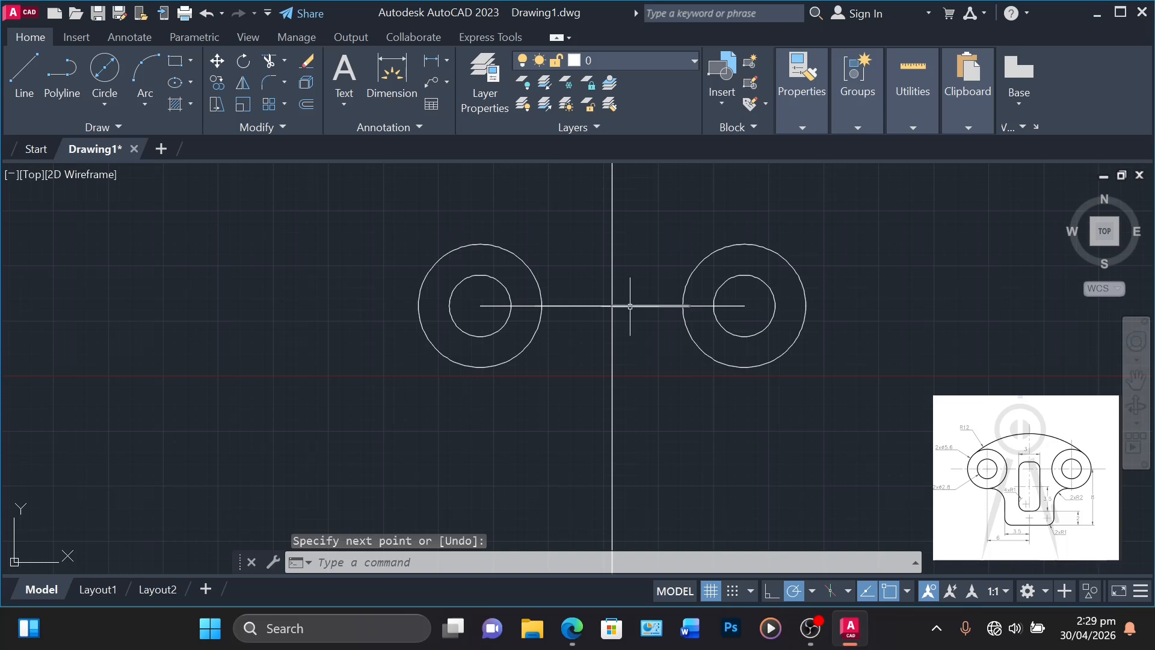
Join the two collinear 3.5-unit lines into a single line.
left_click(630, 305)
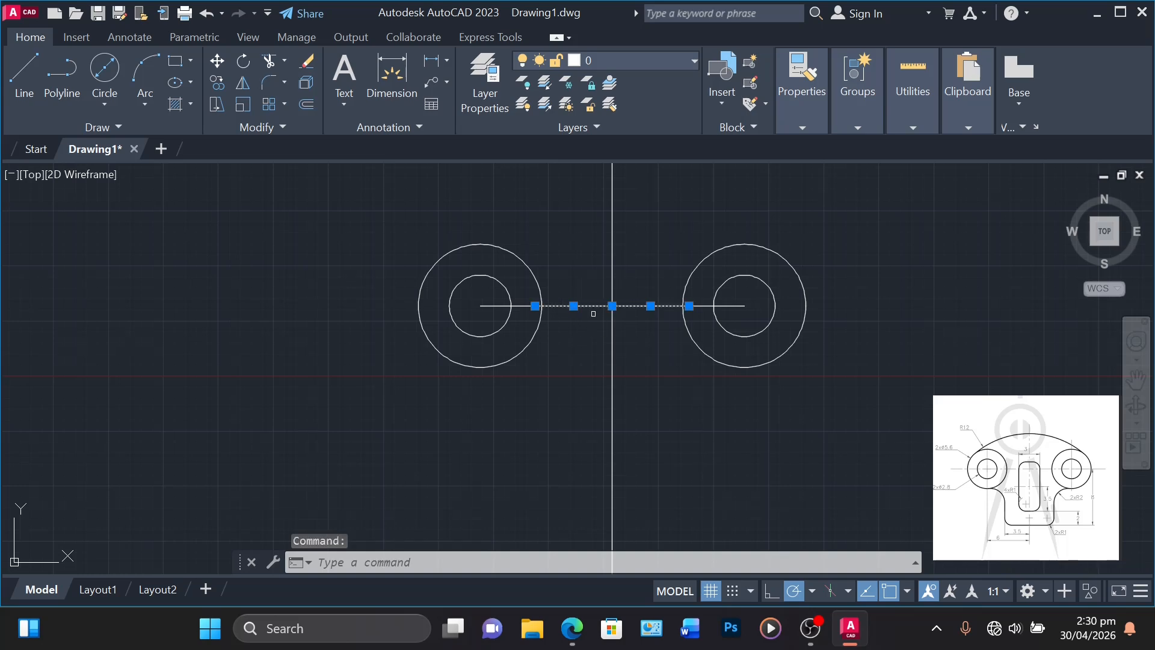
type("j")
key("Return")
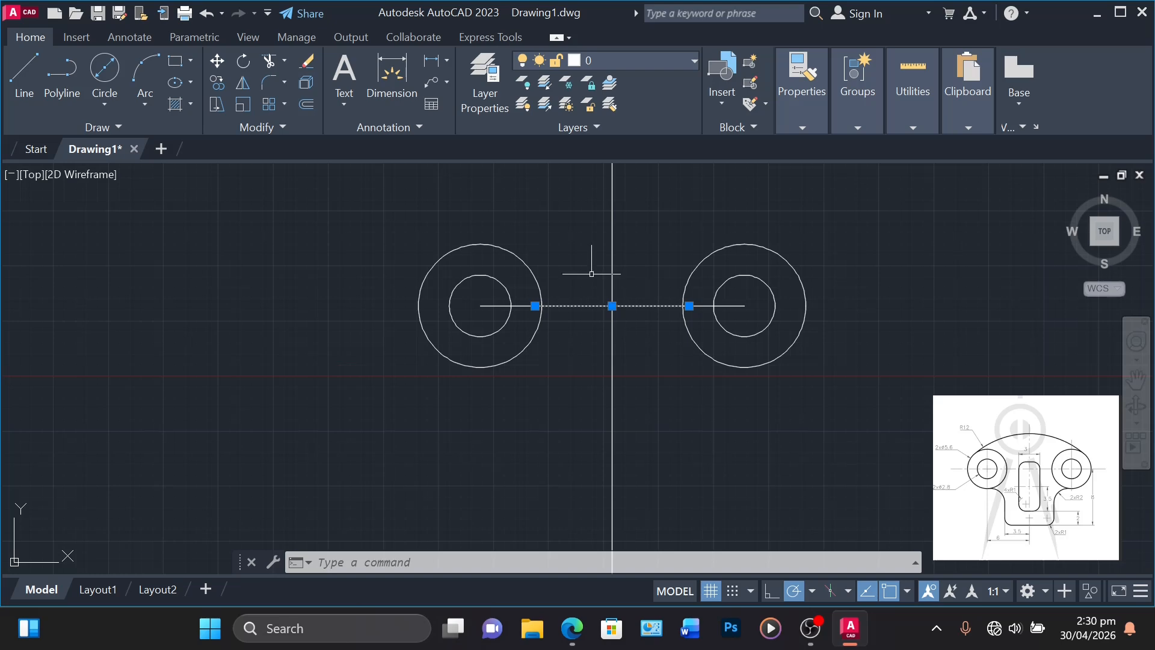
Move the joined line 8 units straight down from its midpoint to form the plate's base edge.
left_click(217, 60)
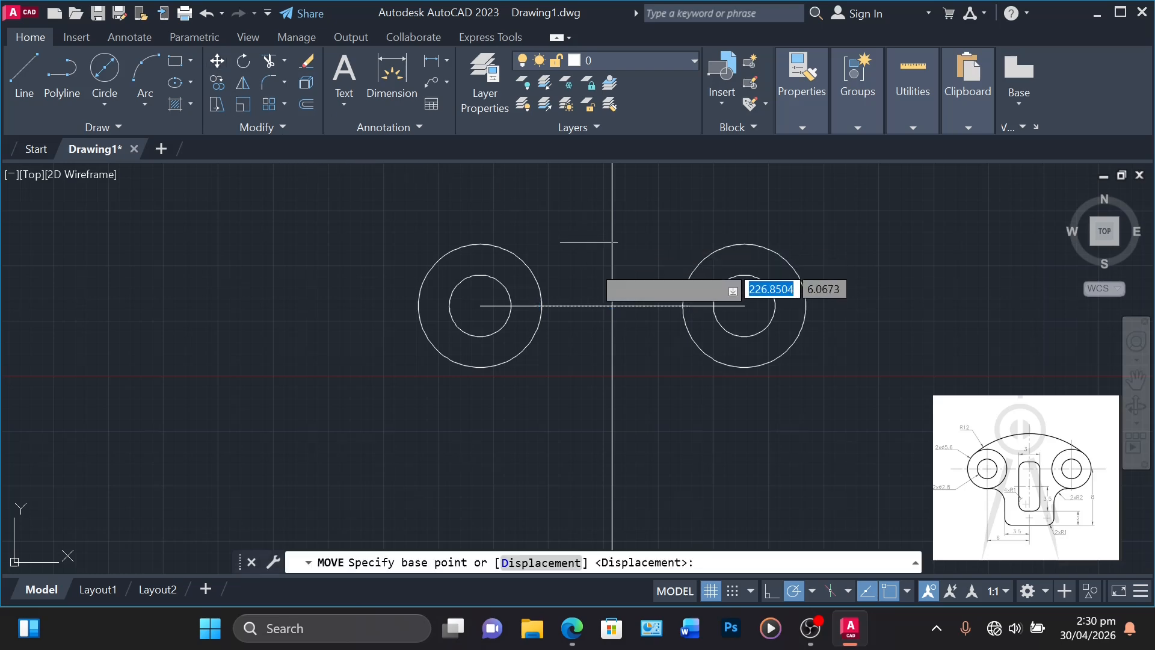
left_click(611, 306)
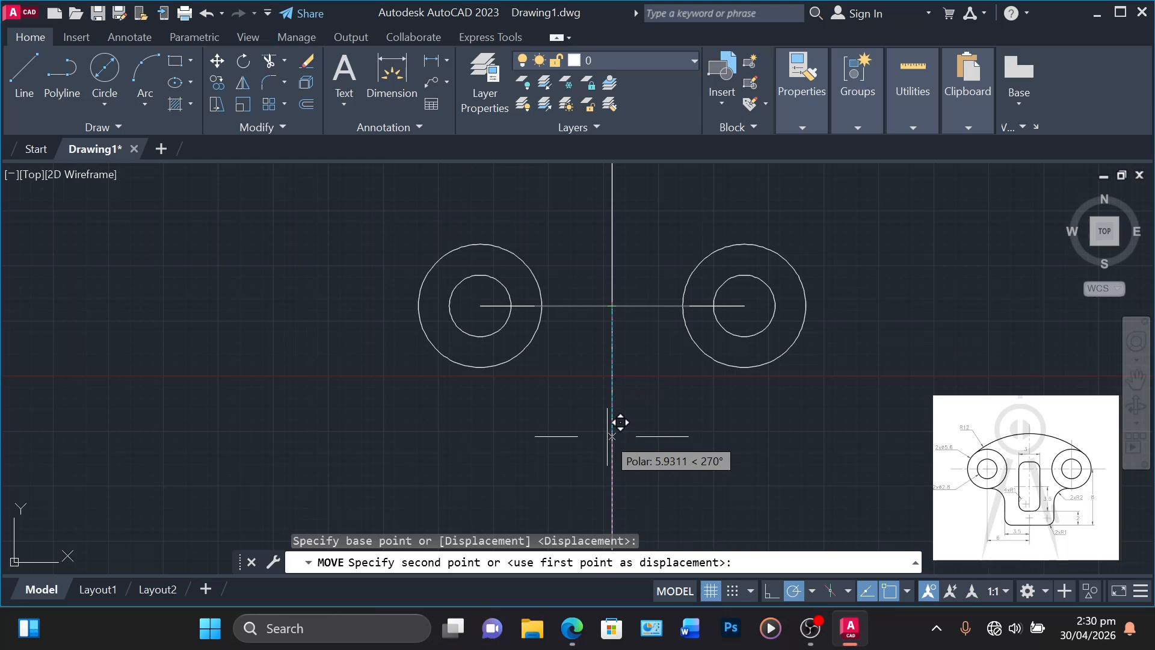
type("8")
key("Return")
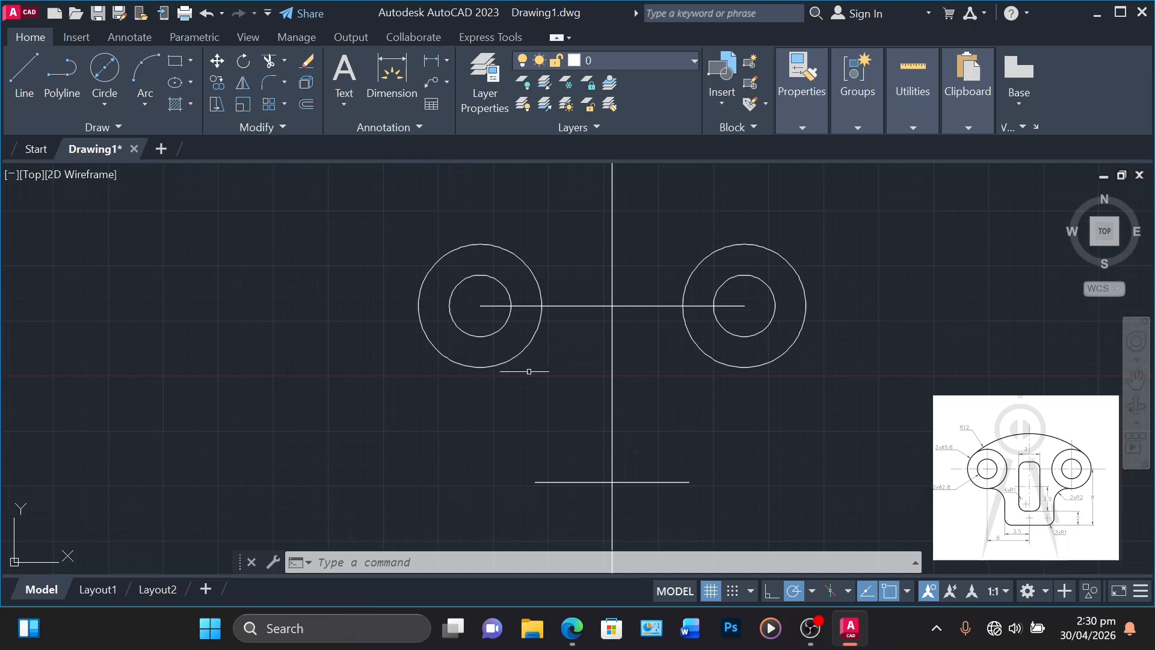
left_click(25, 68)
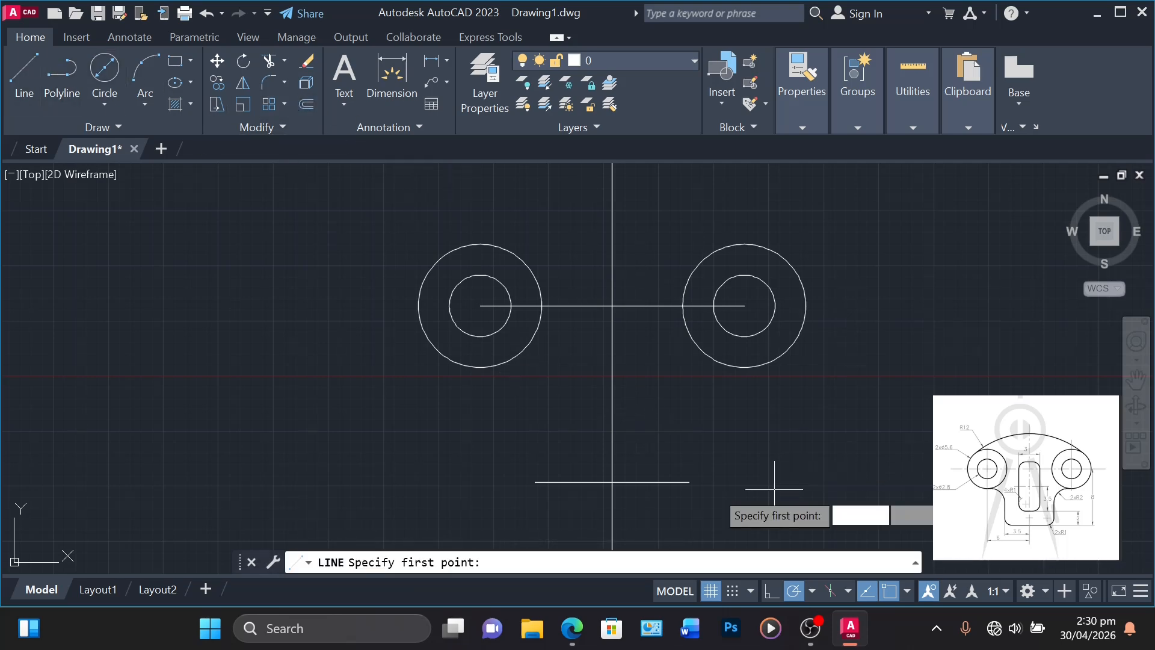
left_click(689, 482)
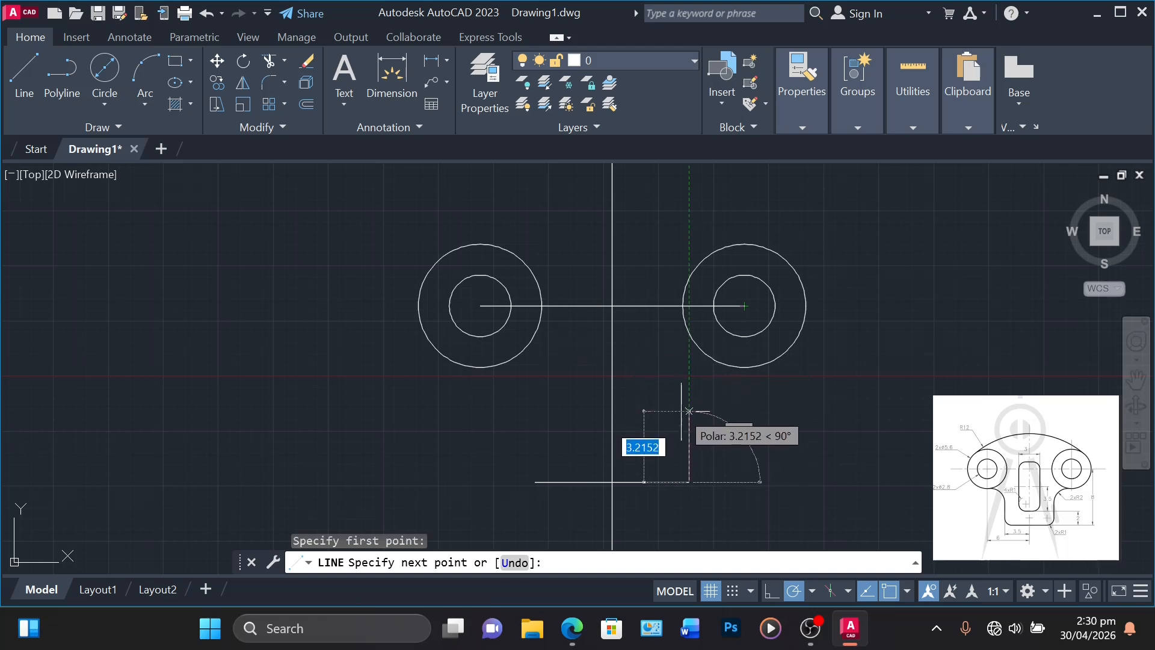
key("Escape")
Draw connected lines from the right outer circle's lowest point horizontally left to above the base's right end, and down to that endpoint.
left_click(24, 75)
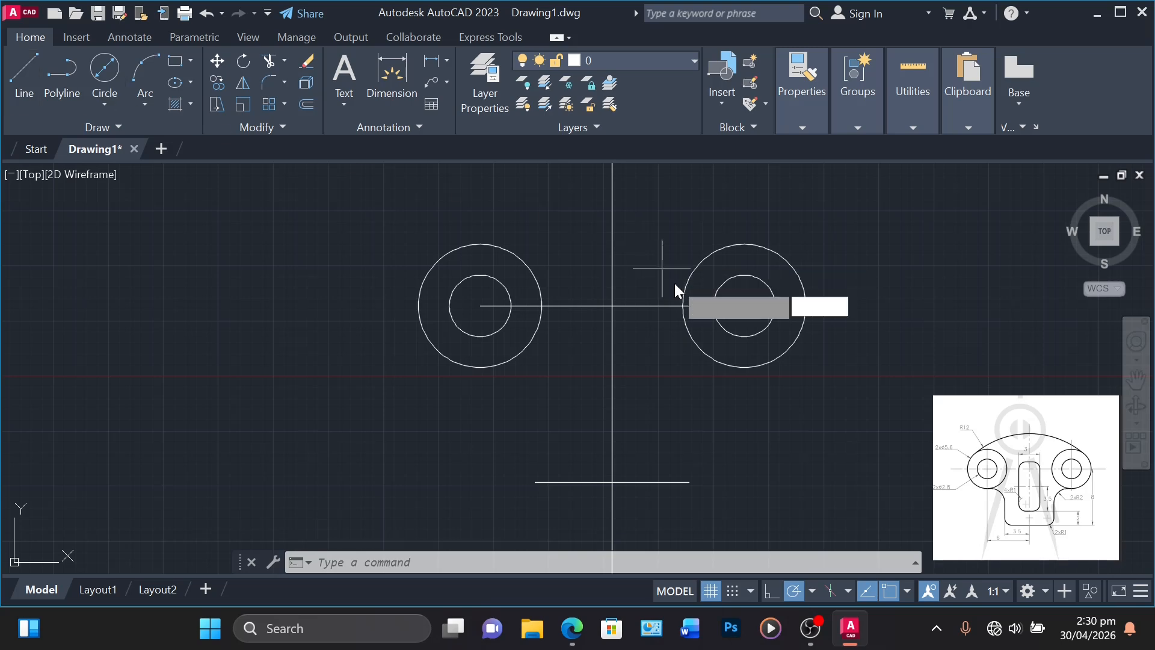
left_click(745, 367)
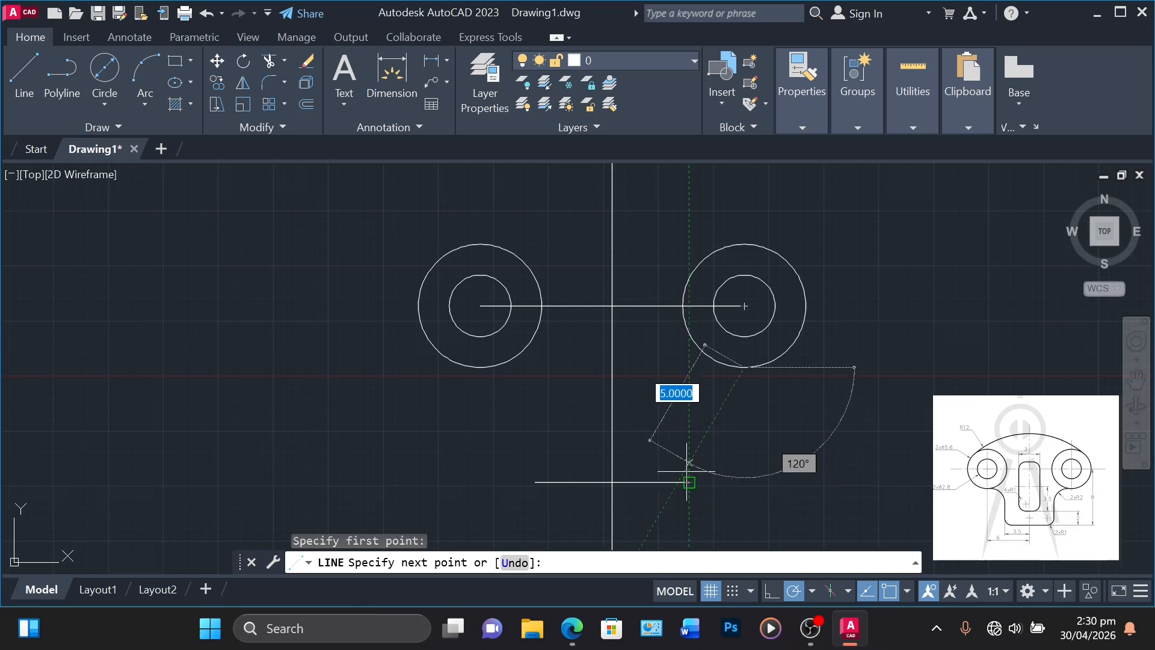
left_click(688, 367)
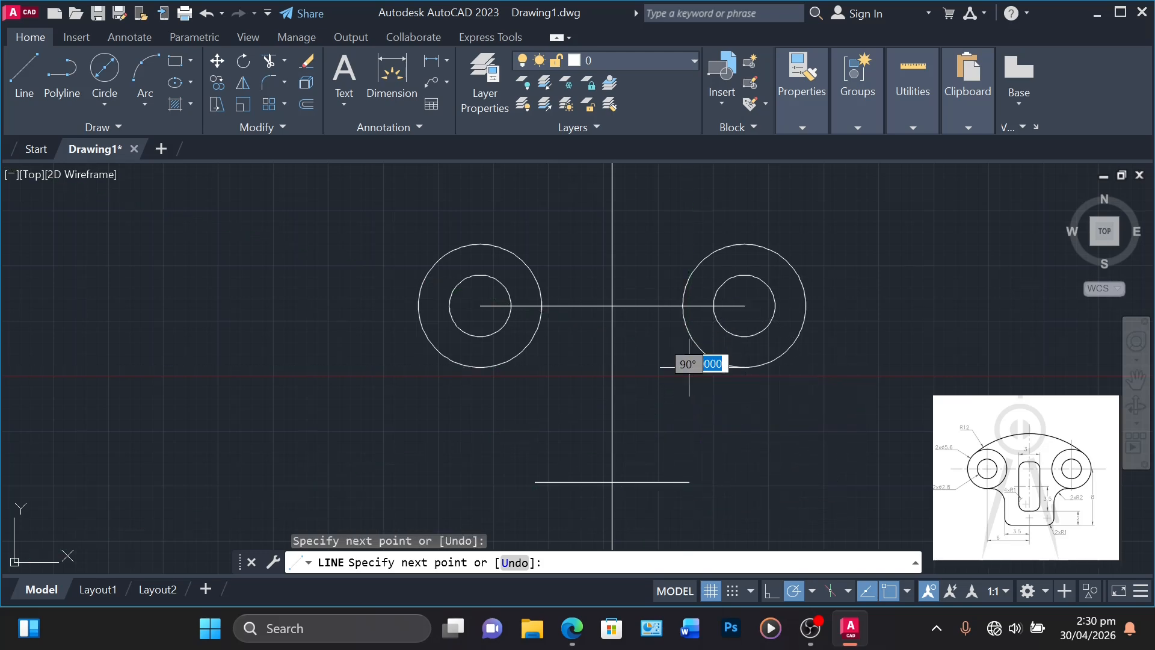
left_click(689, 482)
key("Return")
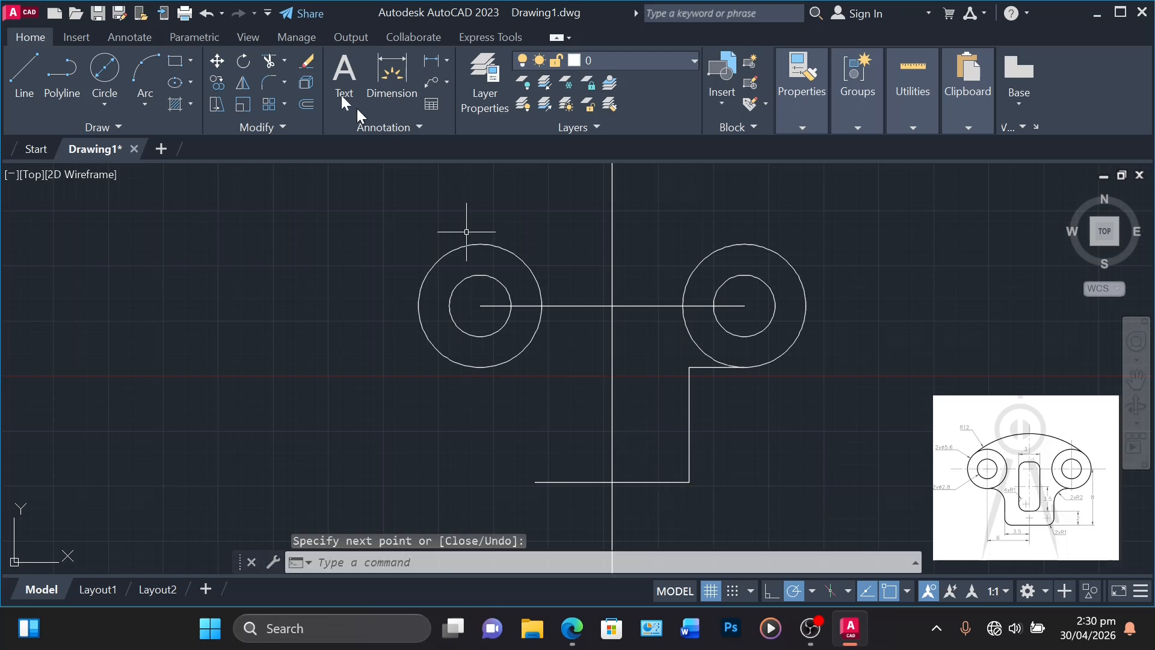
Draw connected lines from the left outer circle's lowest point horizontally right to above the base's left end, and down to that endpoint.
left_click(24, 69)
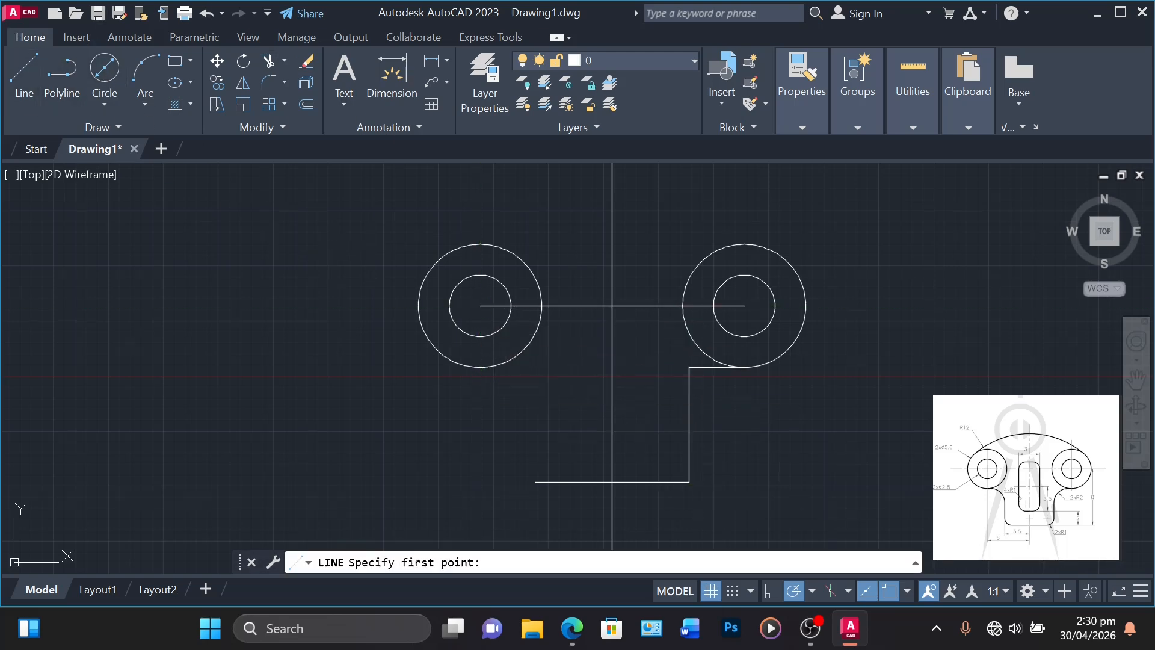
left_click(480, 366)
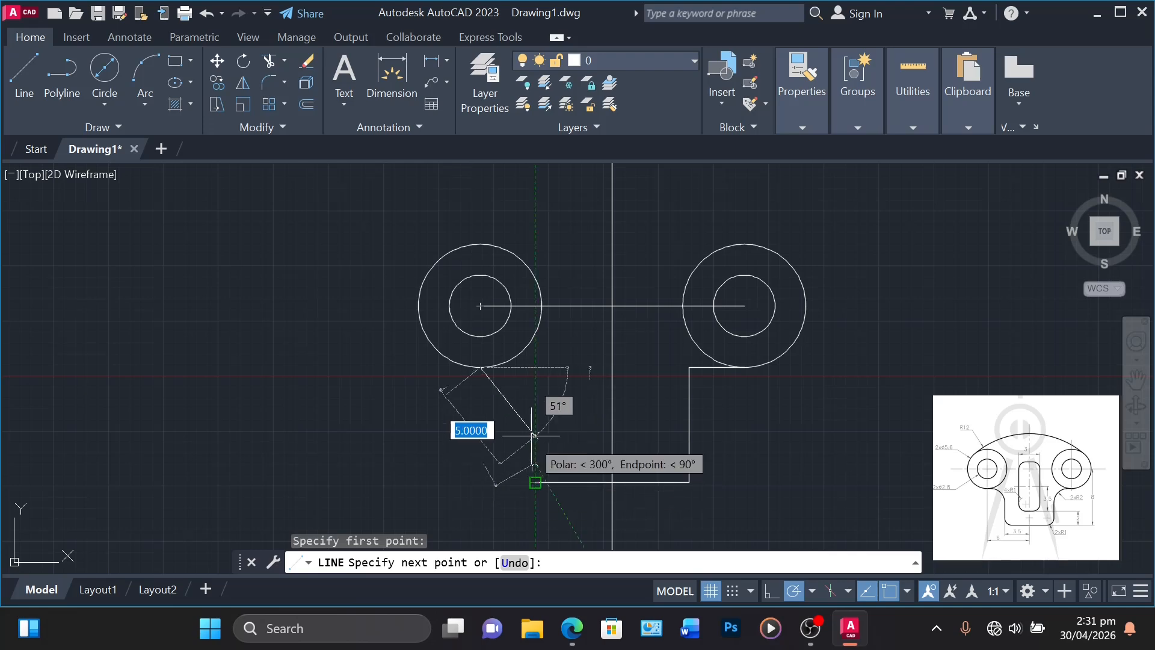
left_click(535, 366)
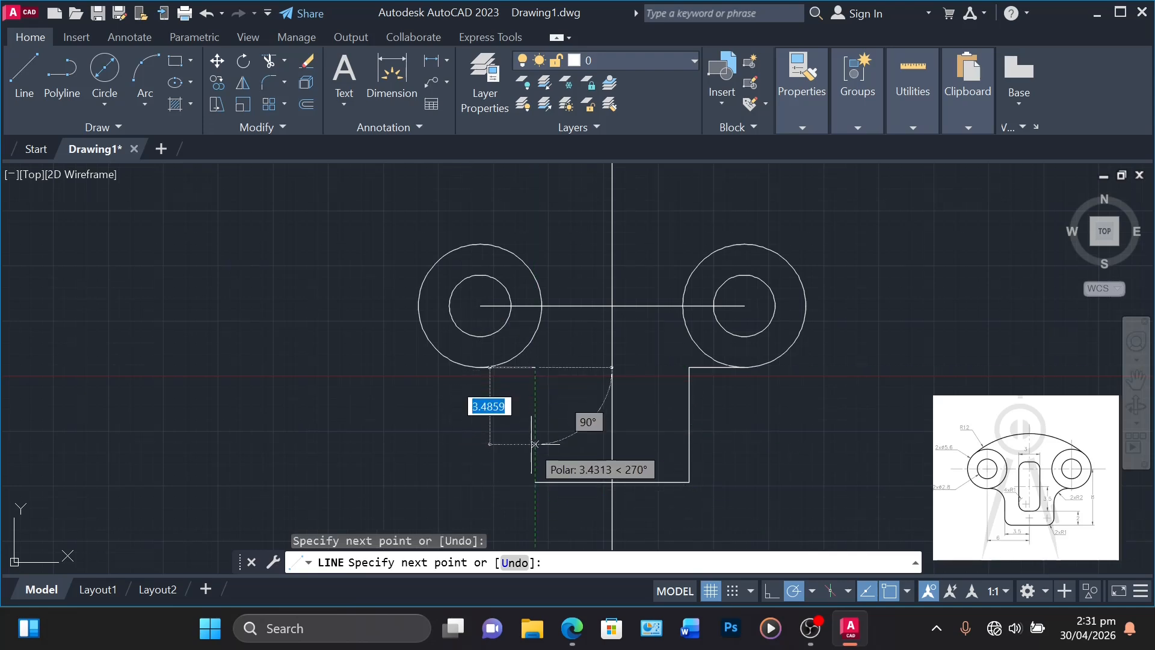
left_click(535, 481)
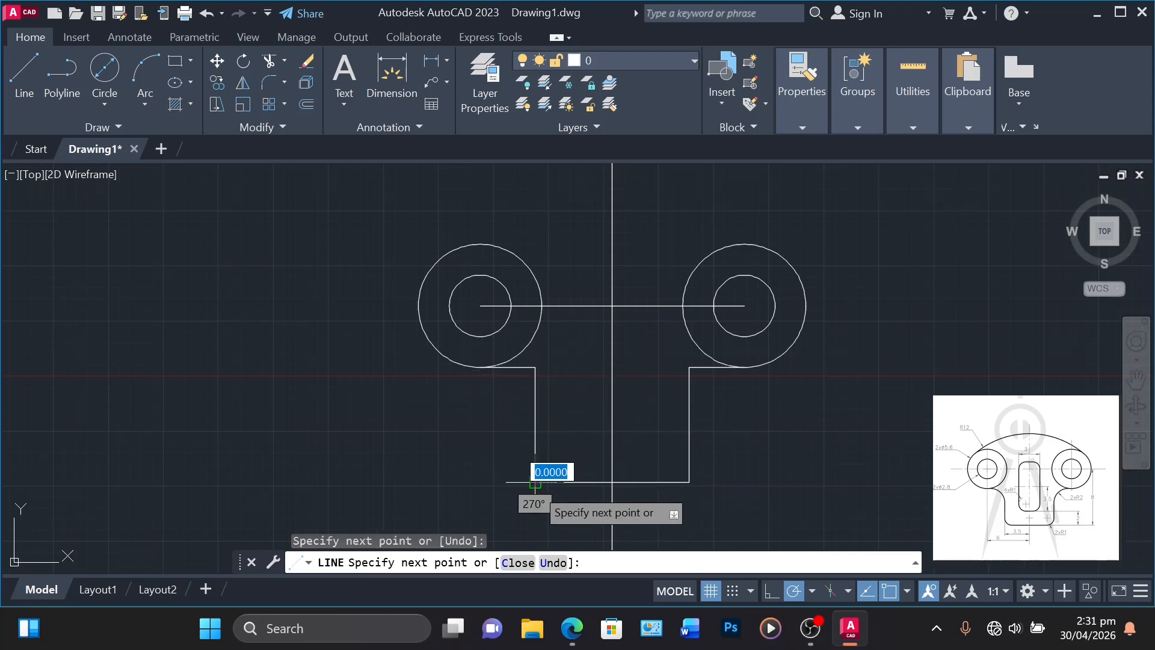
key("Return")
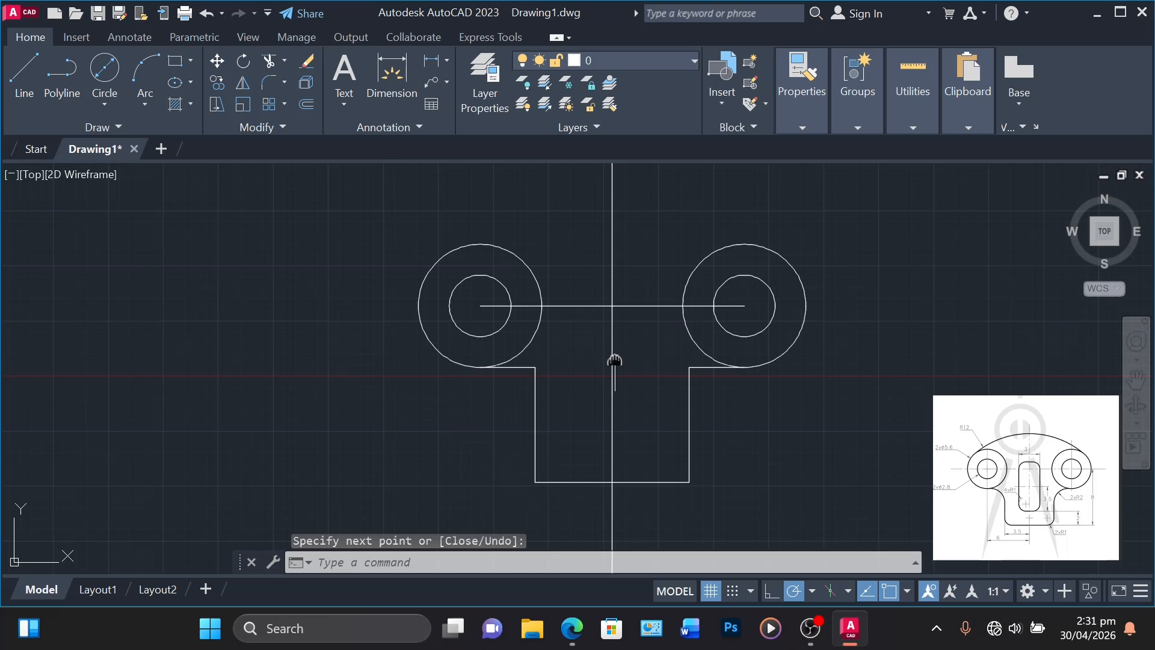
Draw a circle of radius 12 tangent to the upper outer sides of both lugs' outer circles.
middle_click_drag(614, 364, 605, 503)
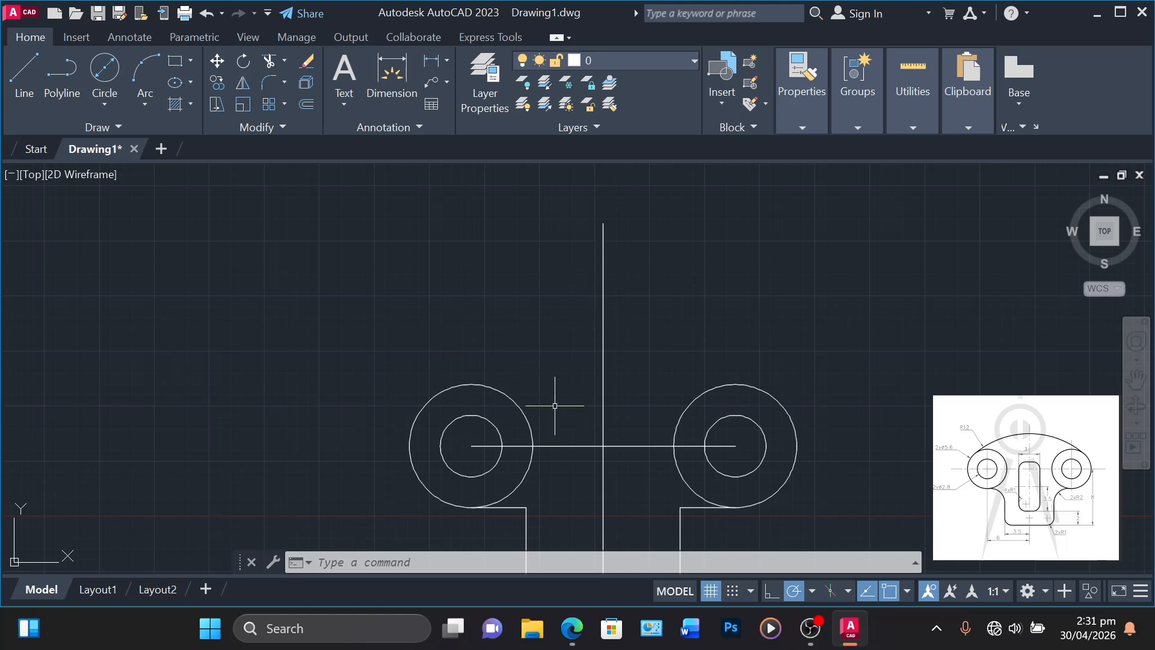
mouse_move(555, 405)
middle_mouse_down()
mouse_move(572, 409)
mouse_move(539, 337)
middle_mouse_up()
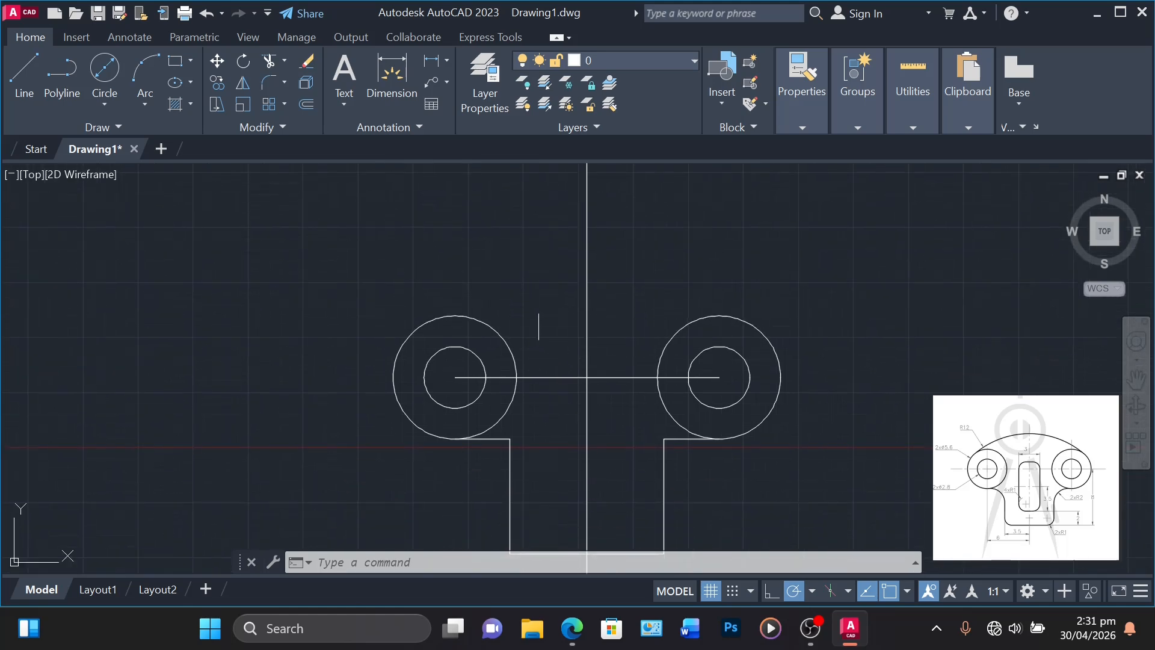
left_click(108, 101)
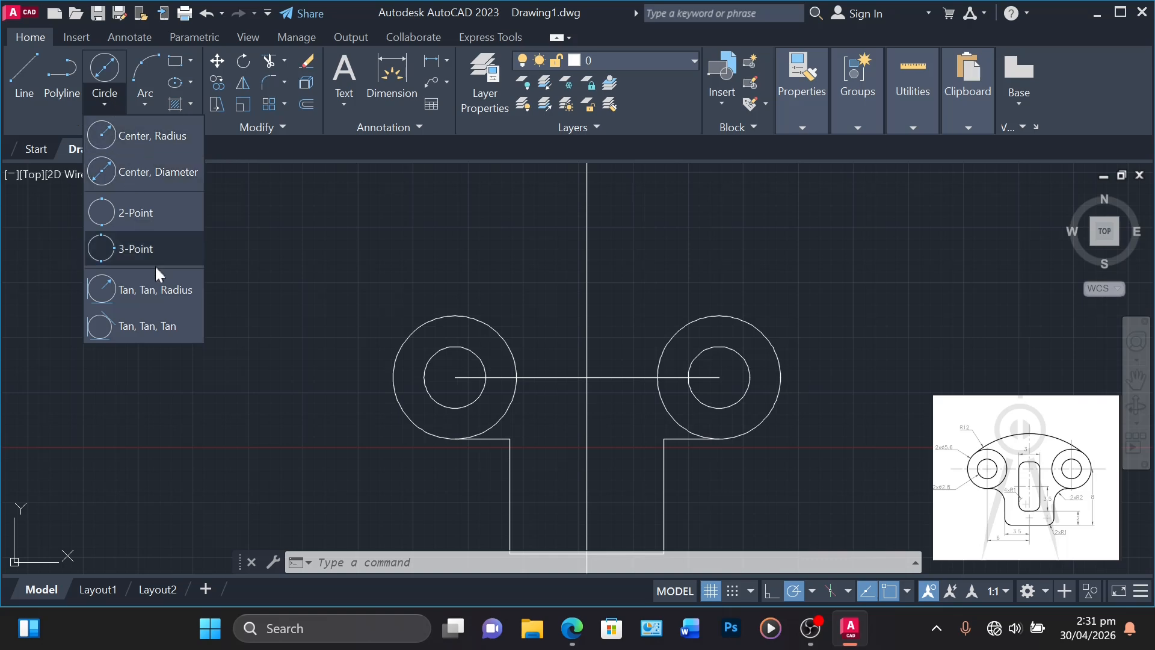
left_click(163, 298)
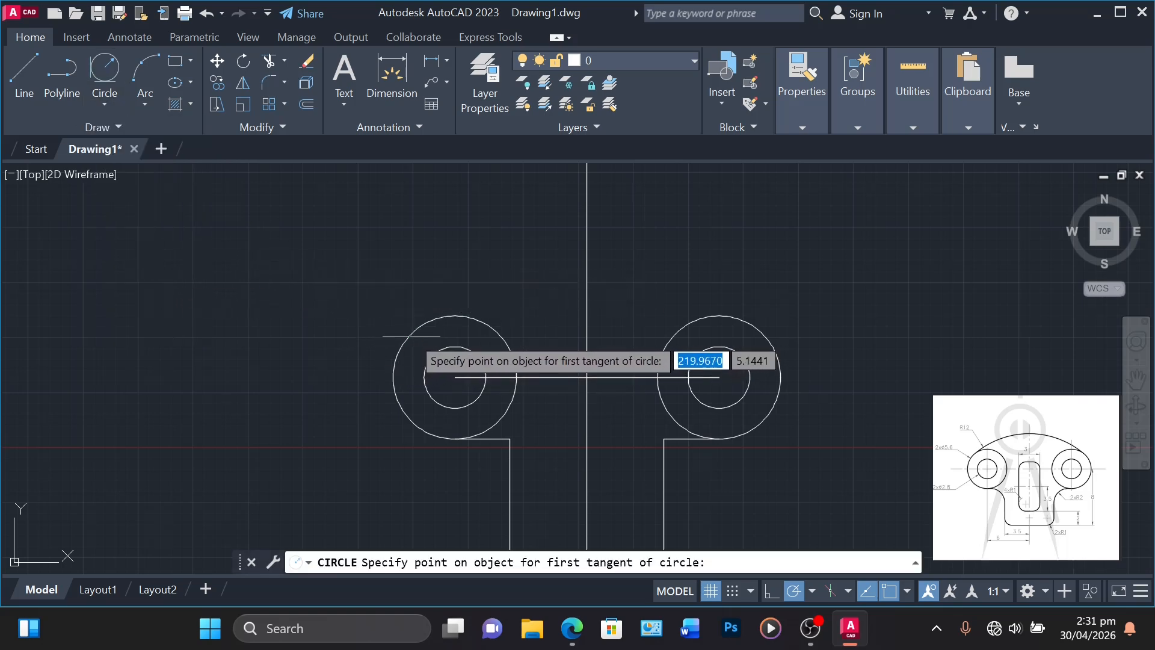
left_click(401, 345)
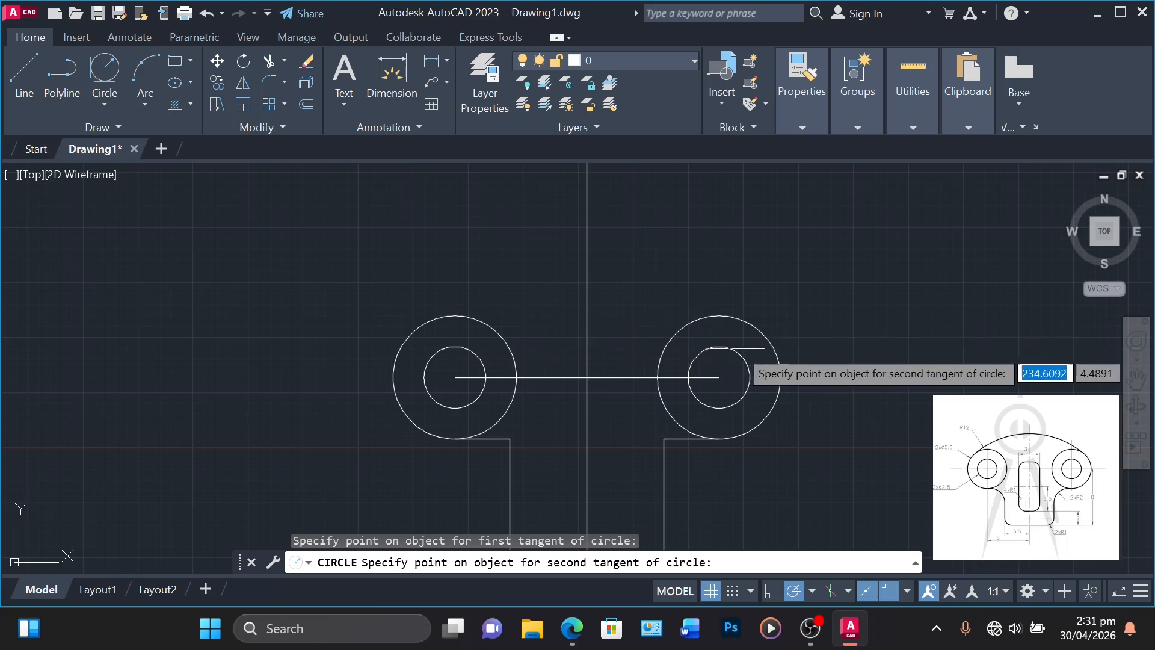
left_click(770, 347)
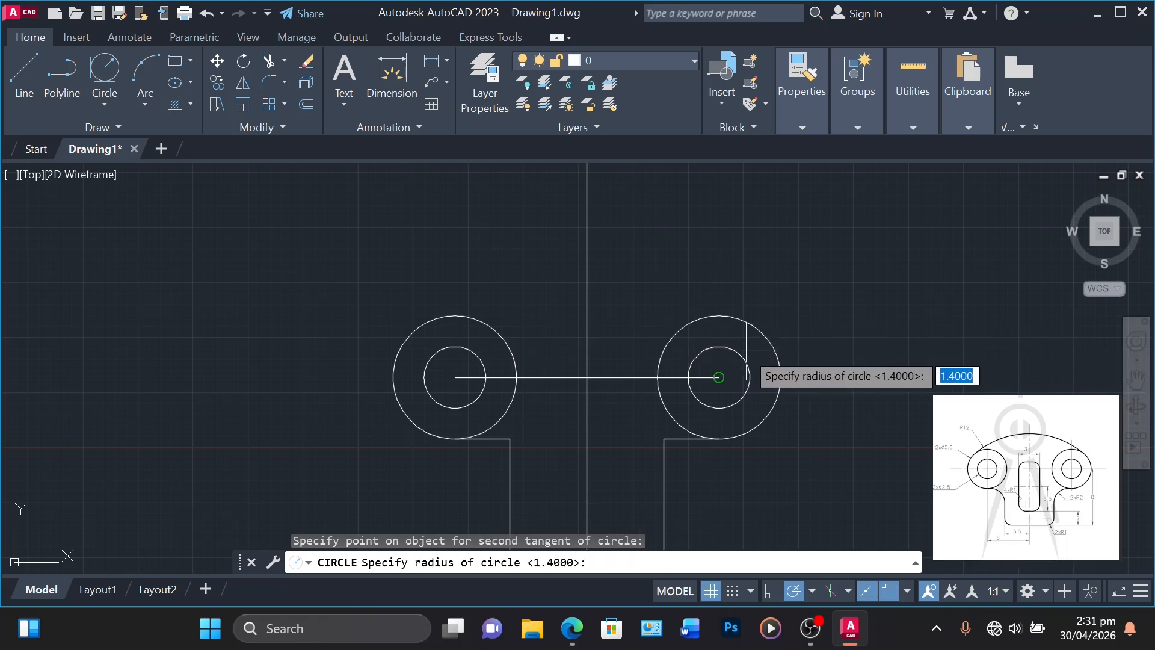
type("1")
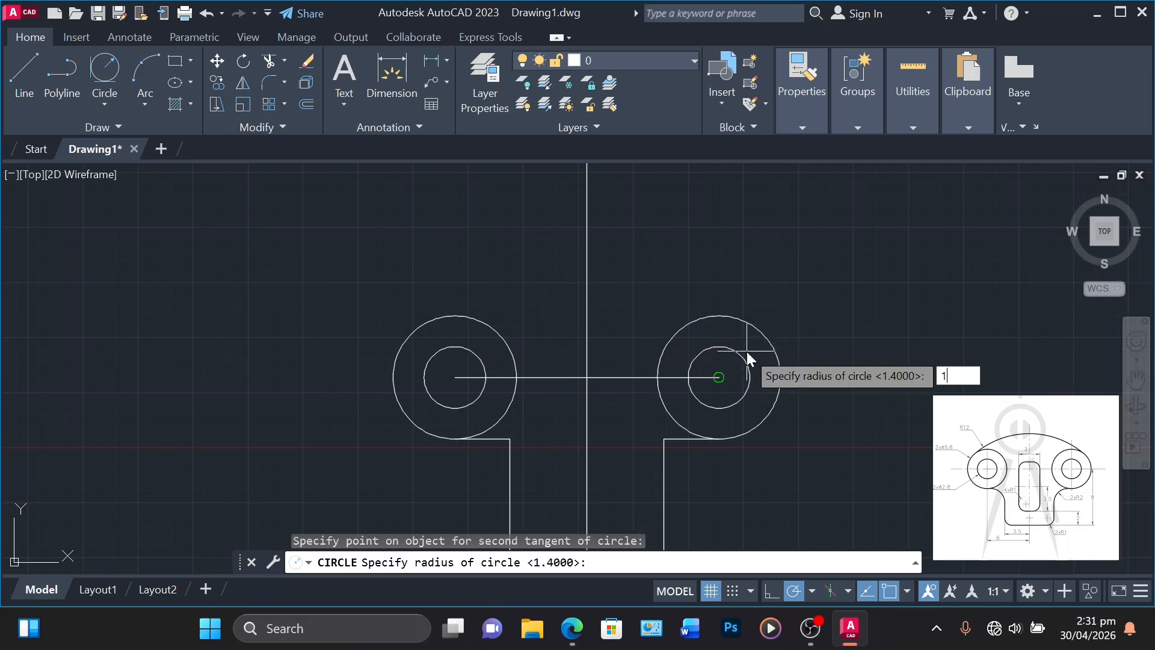
type("2")
key("Return")
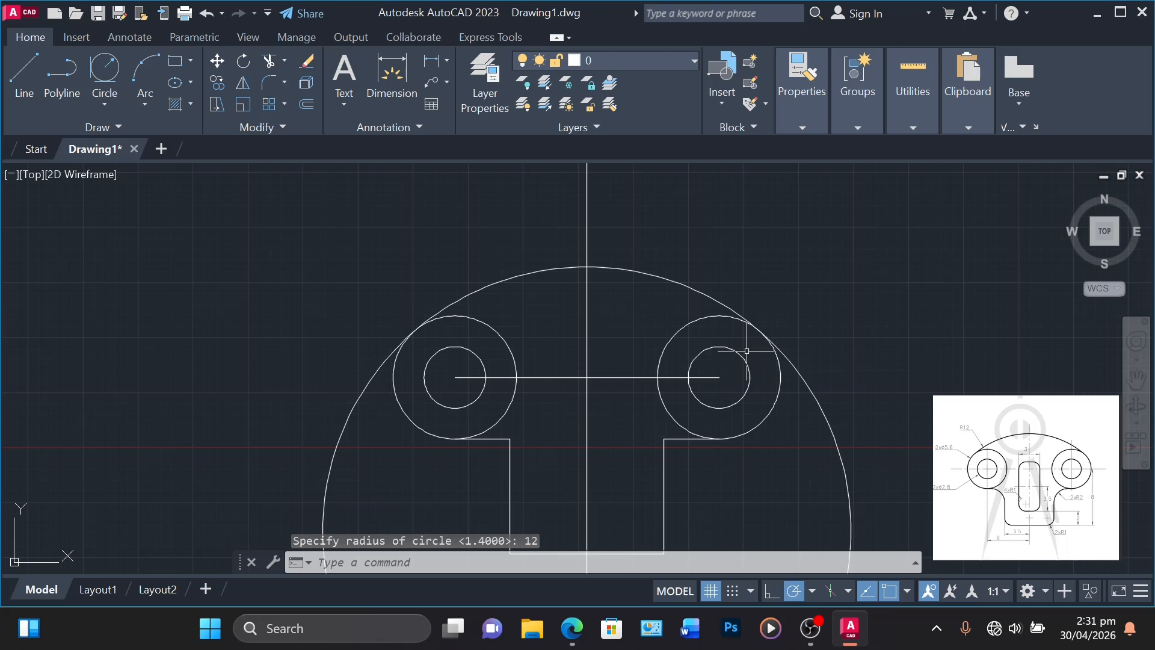
Trim away the lower part of the radius 12 circle, keeping only the top arc between the two lugs.
left_click(271, 61)
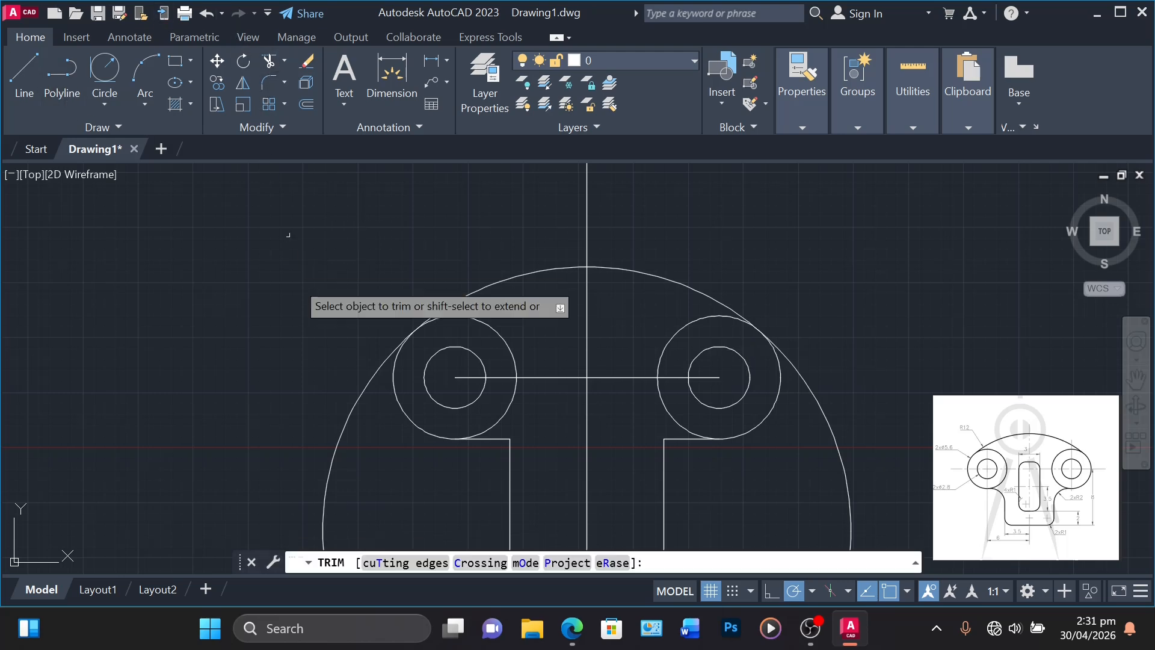
left_click(356, 401)
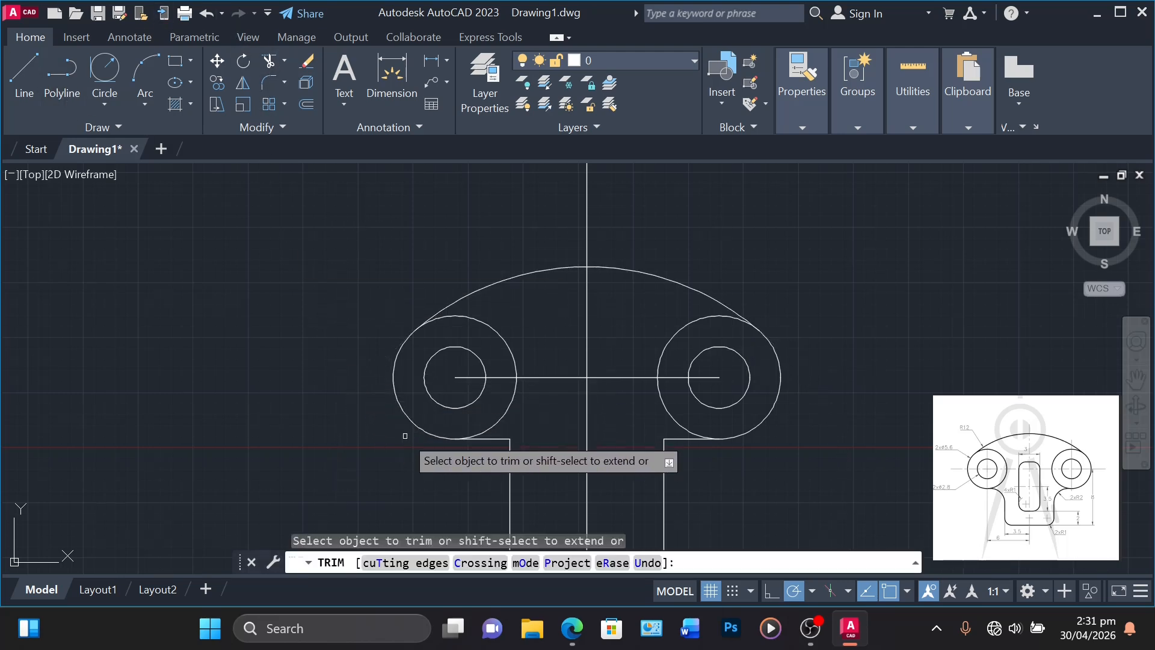
scroll(355, 421, "down", 2)
mouse_move(356, 428)
middle_mouse_down()
mouse_move(359, 265)
mouse_move(358, 341)
middle_mouse_up()
key("Return")
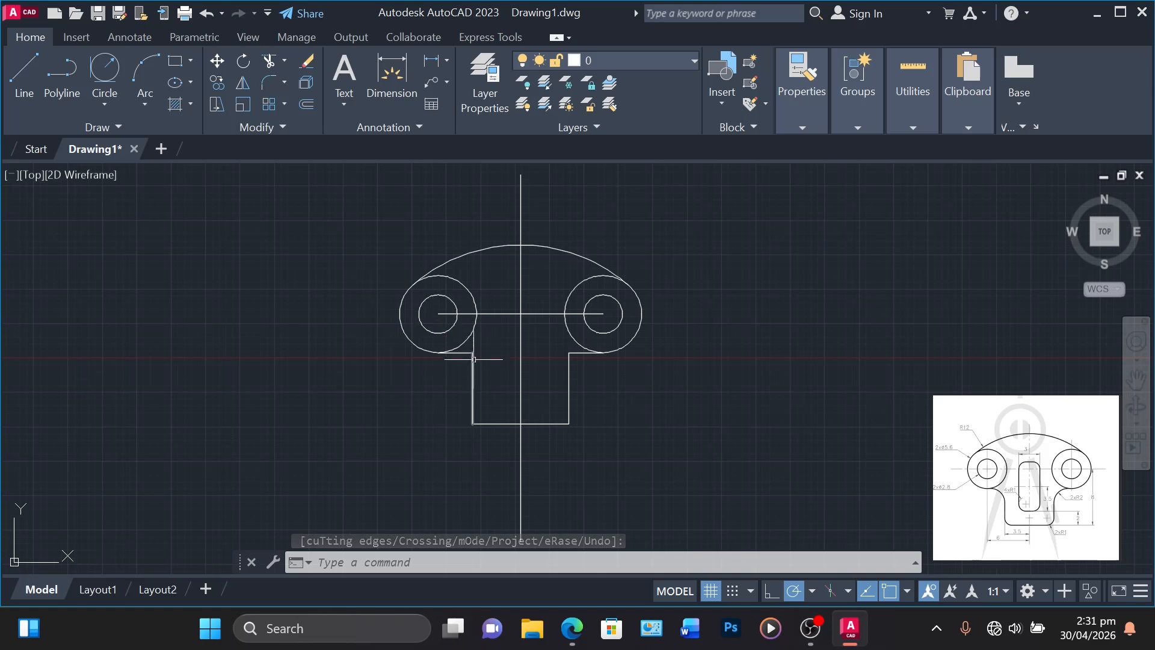
Fillet the left and right shoulder corners beneath the lugs with a radius of 2.
left_click(269, 82)
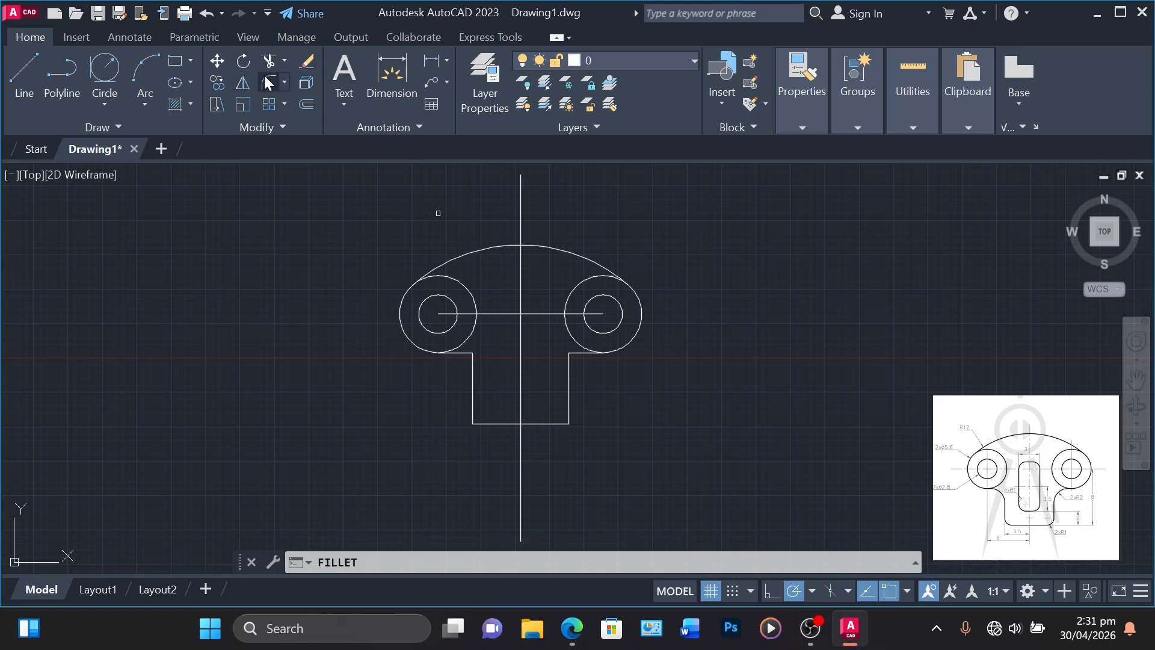
left_click(631, 563)
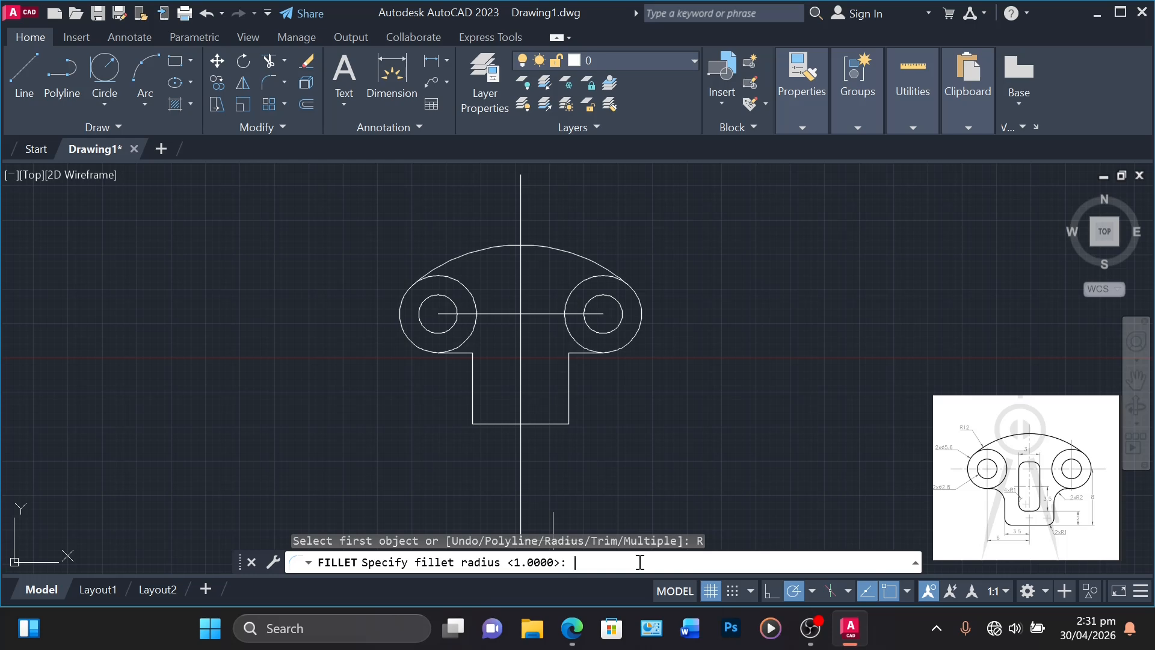
type("2")
key("Return")
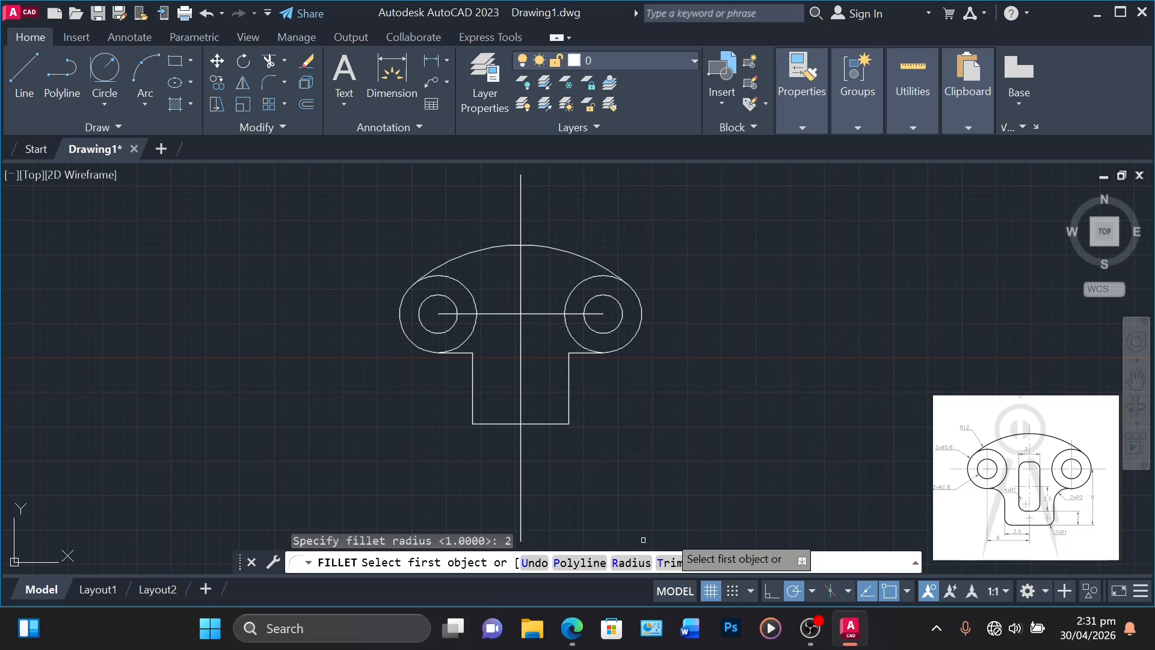
left_click(474, 361)
left_click(474, 361)
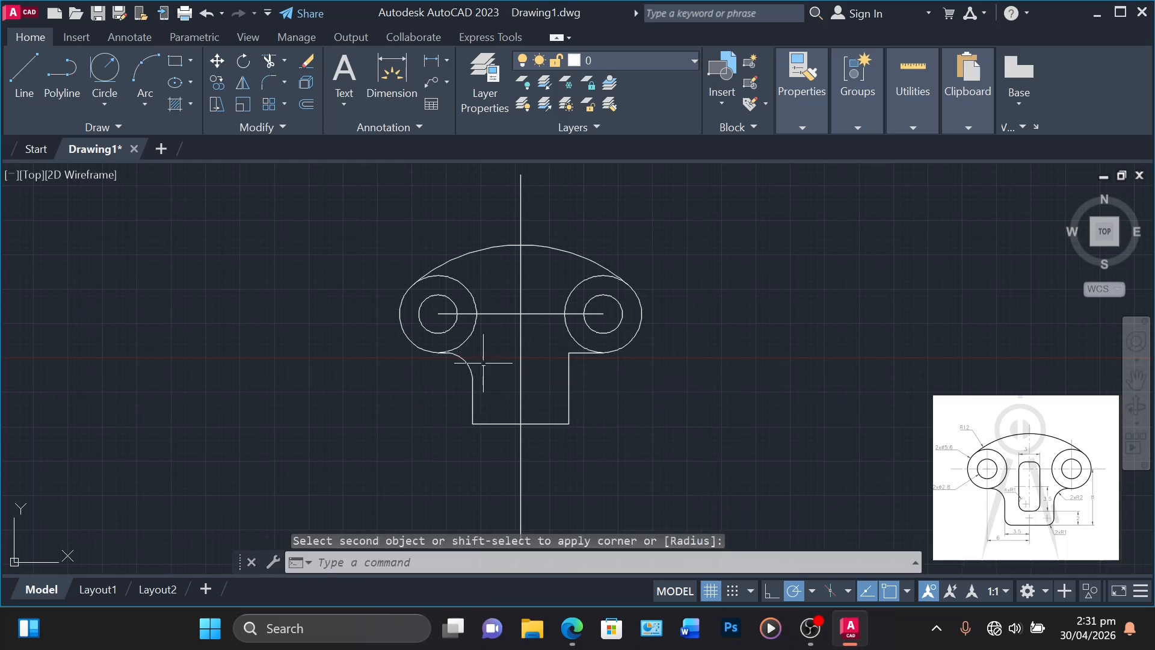
key("Return")
left_click(582, 354)
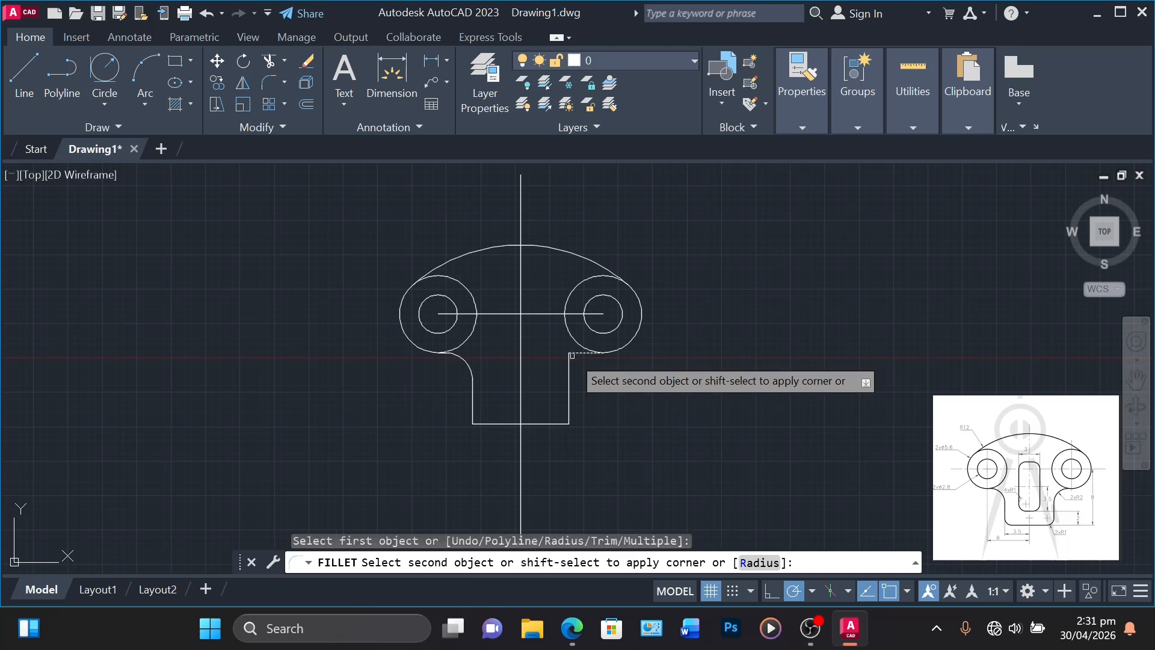
left_click(563, 375)
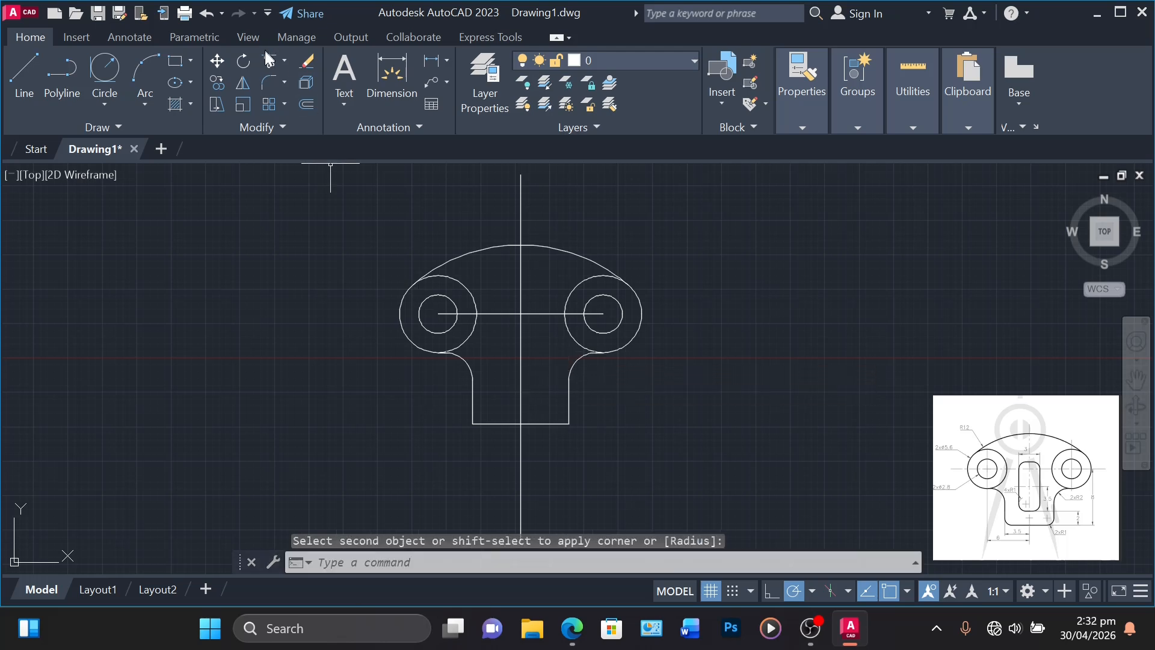
Fillet the two bottom corners of the base with a radius of 1.
key("Return")
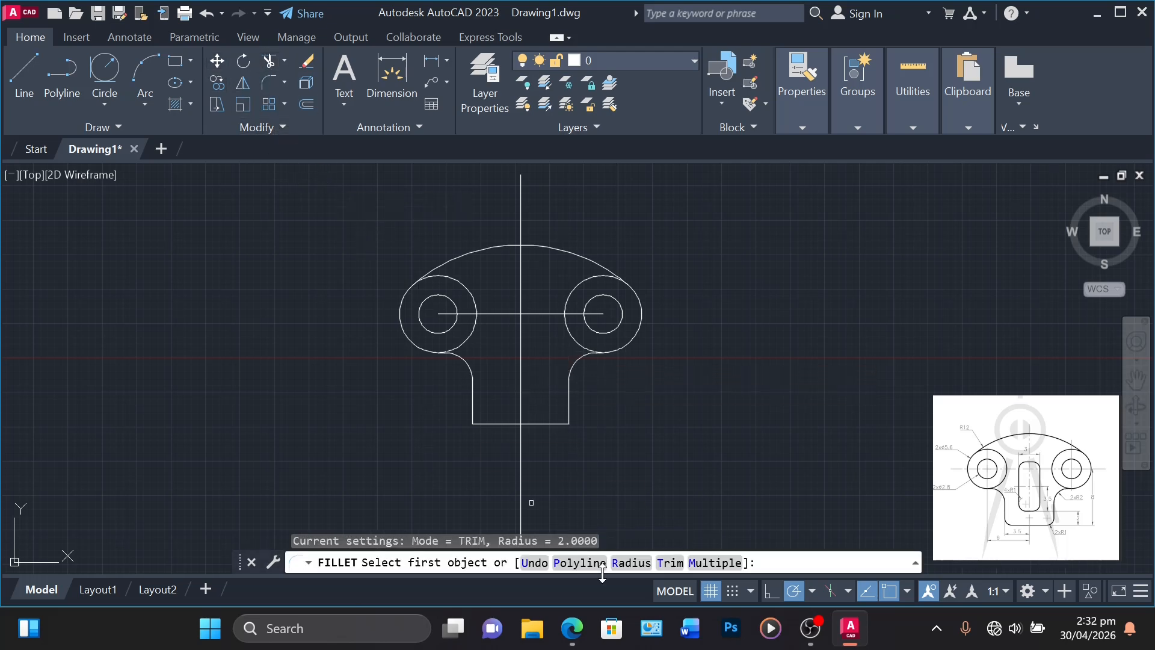
left_click(620, 566)
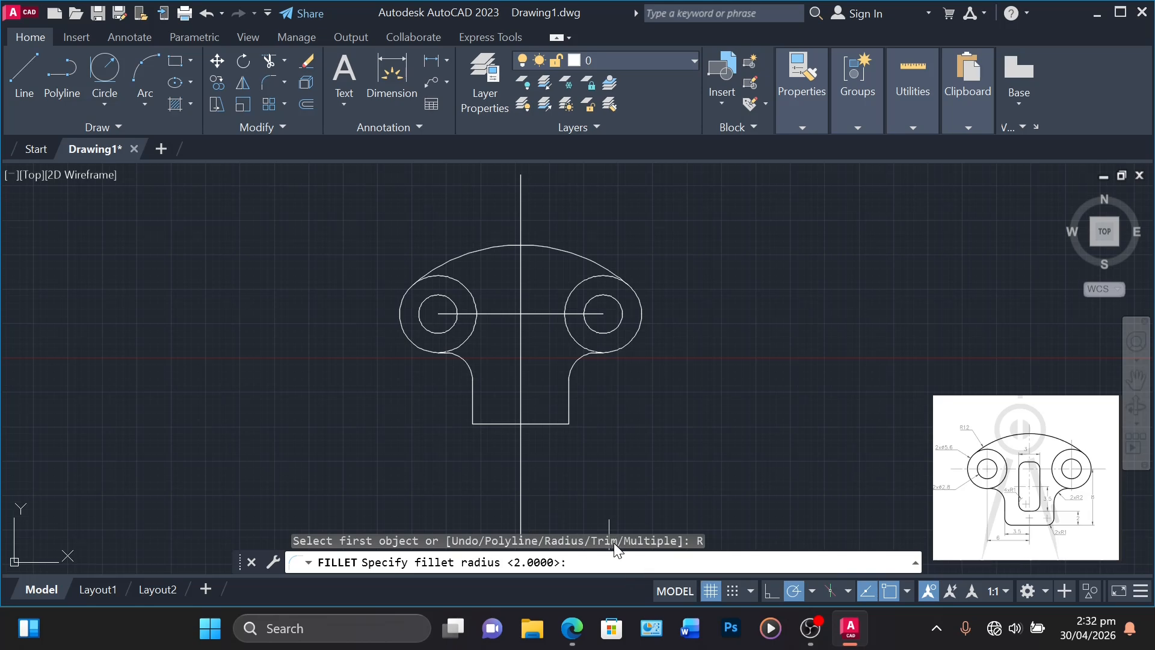
type("1")
key("Return")
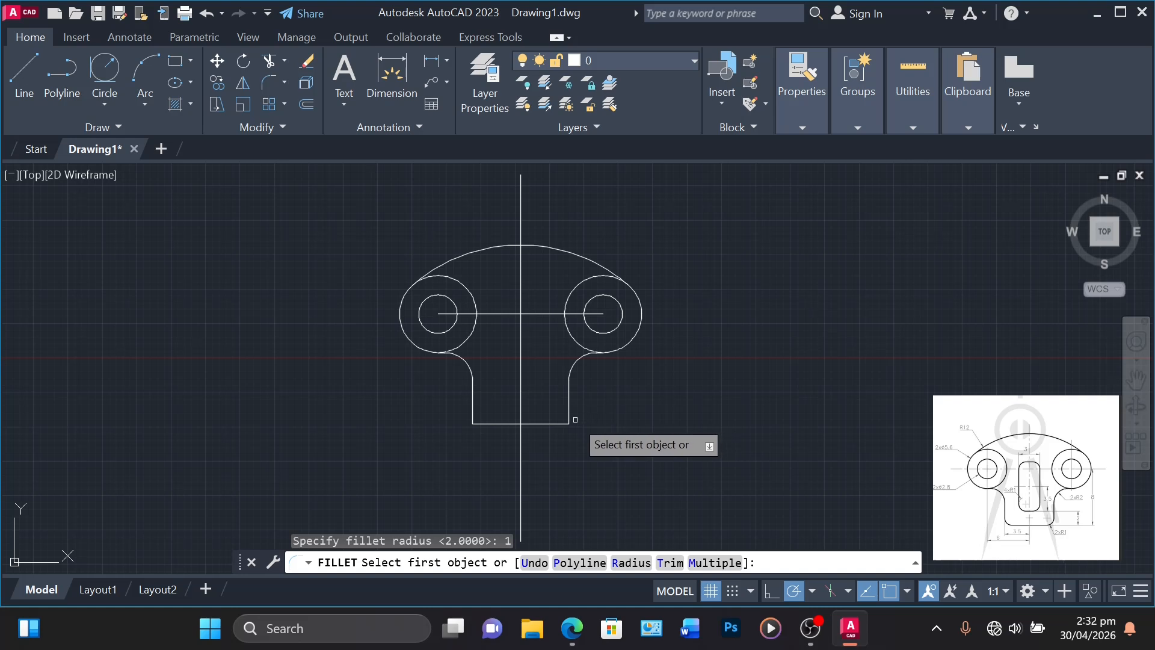
left_click(569, 412)
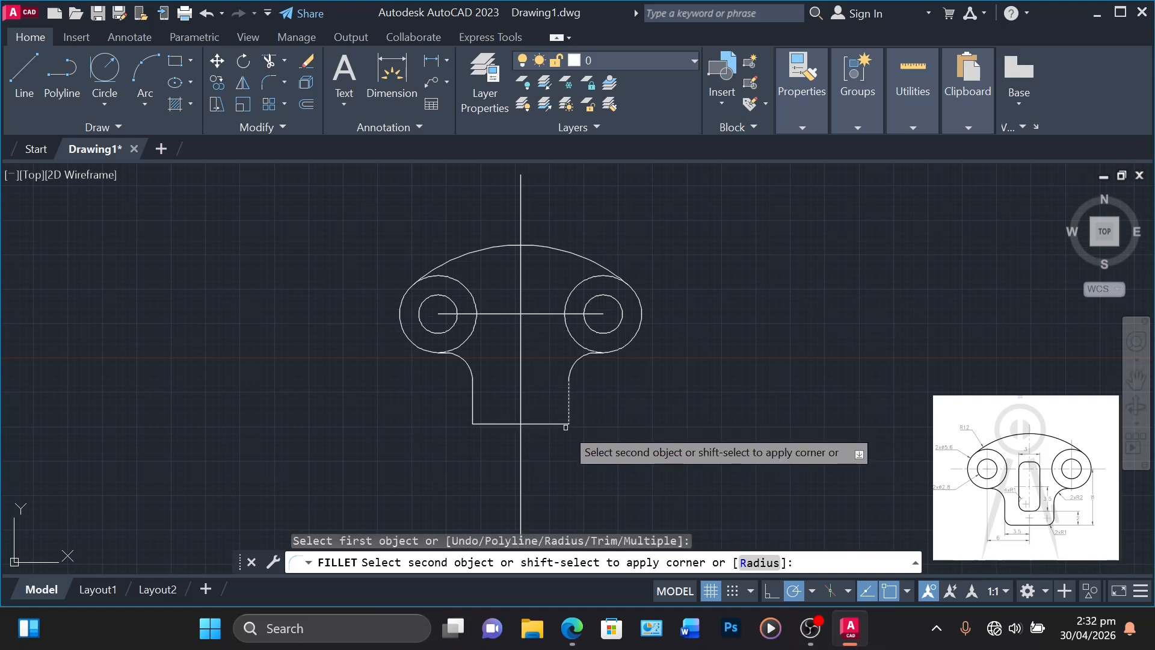
left_click(505, 423)
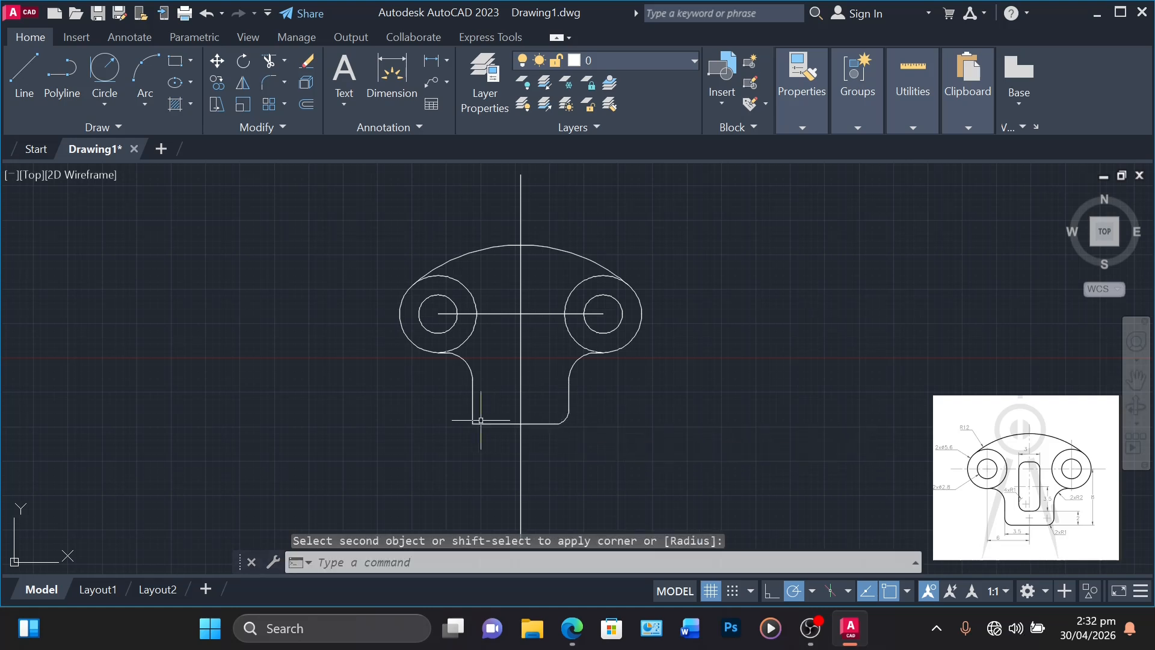
key("Return")
left_click(475, 421)
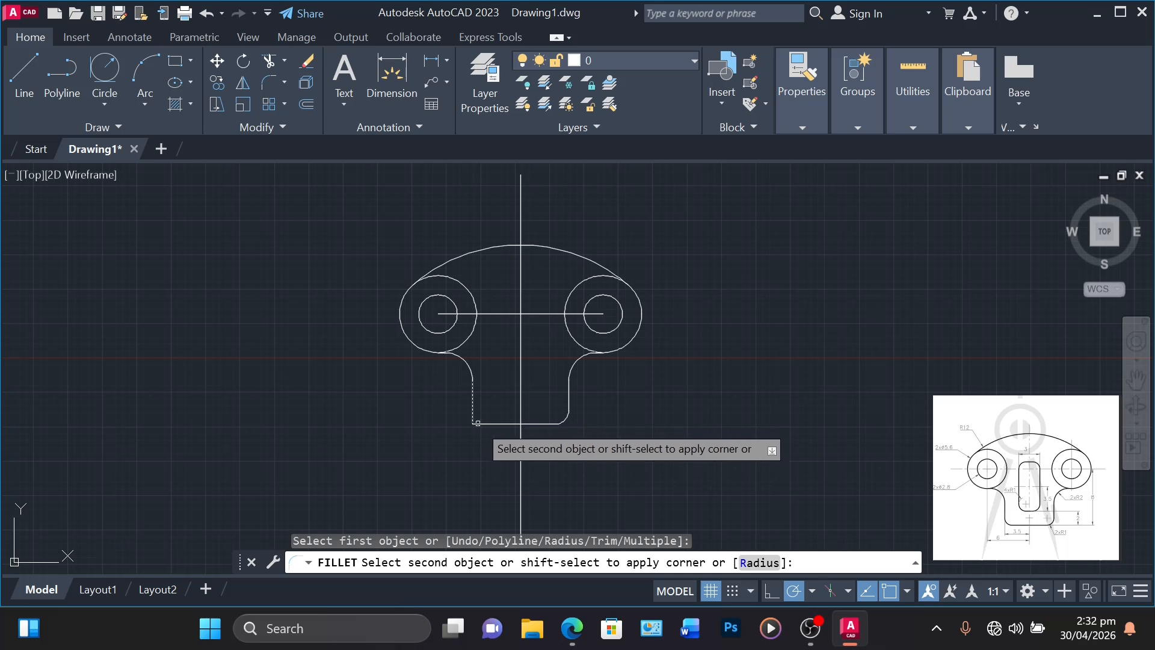
left_click(478, 424)
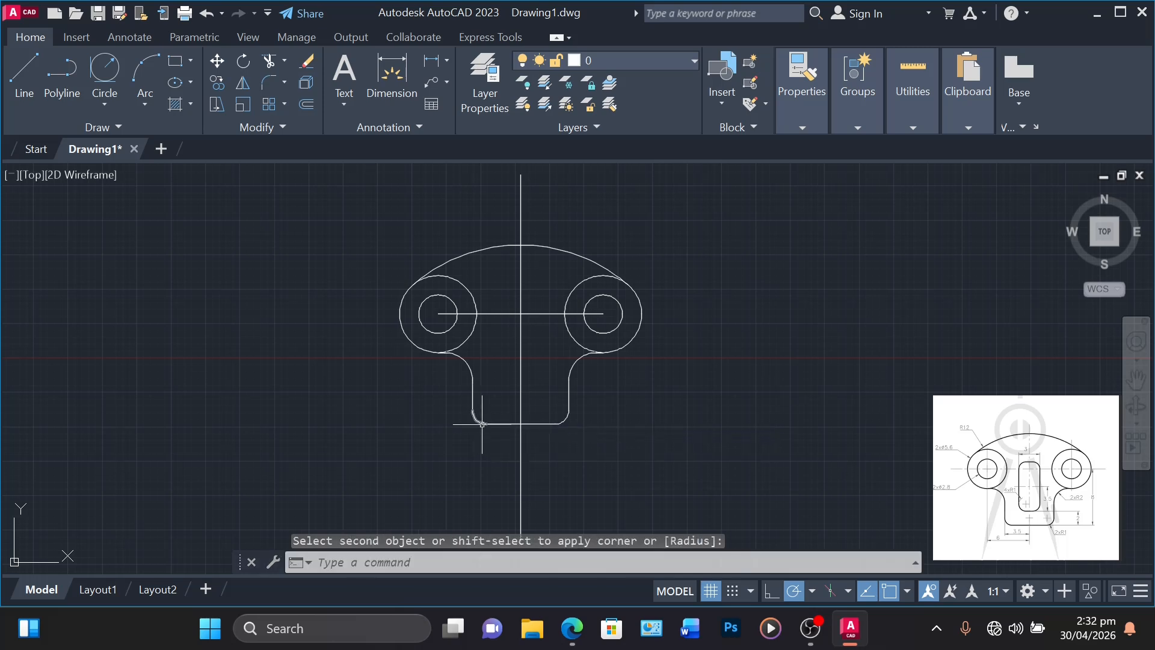
key("XF86AudioMute")
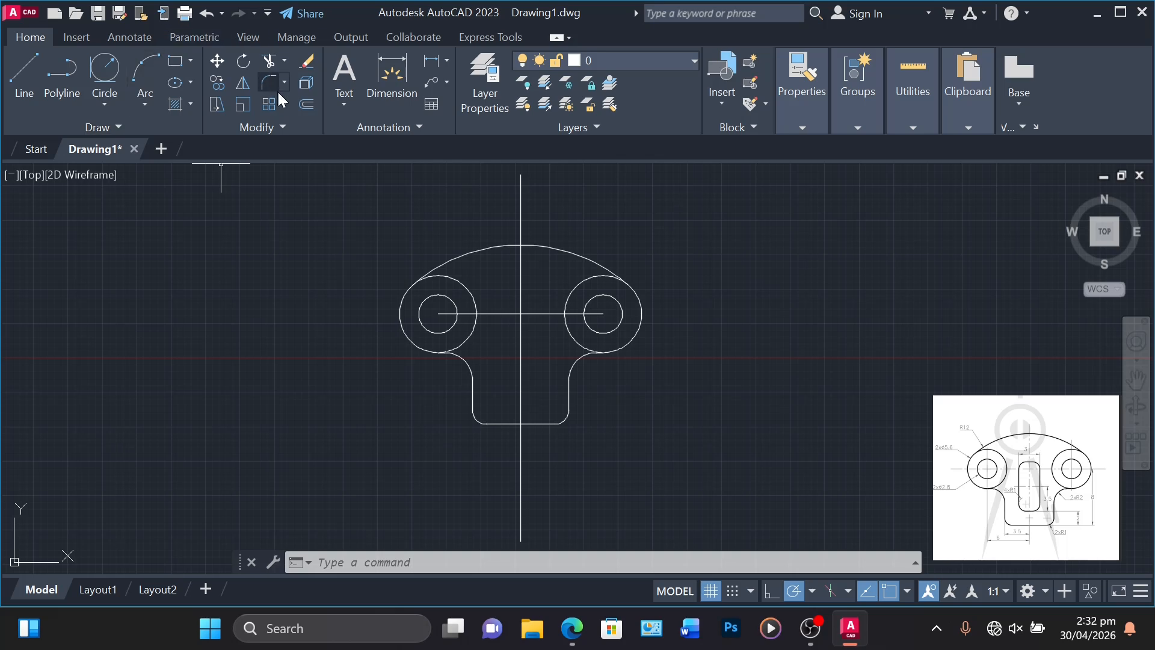
Offset the vertical centre line by 1.5 to both its right and left for the slot's sides.
left_click(307, 106)
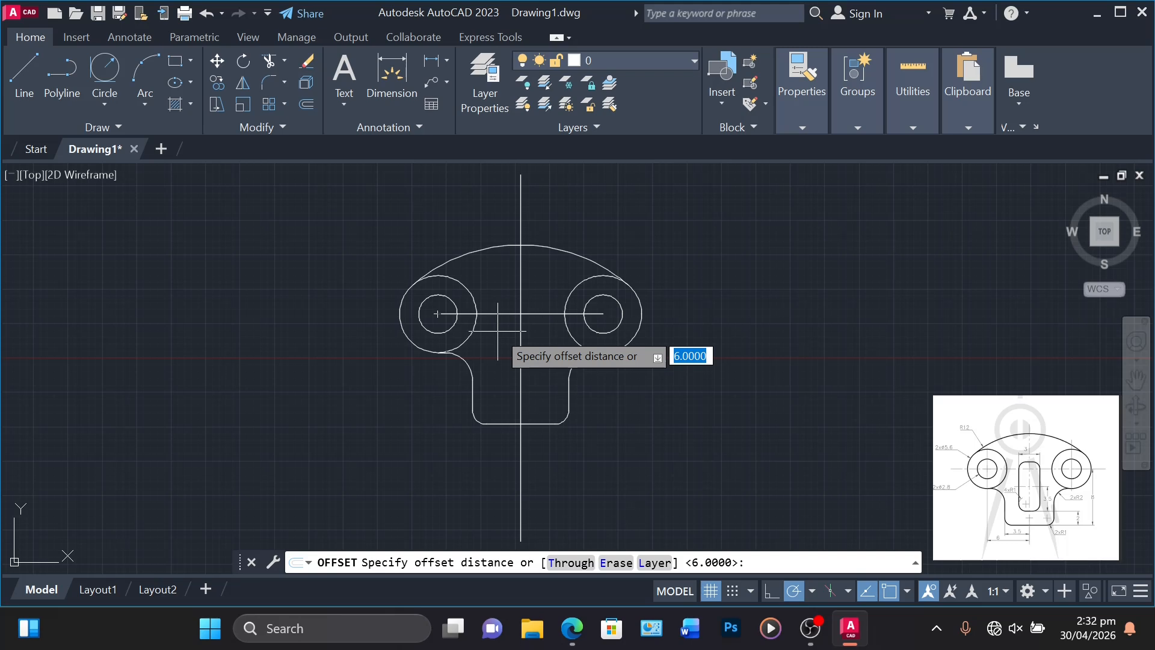
type(".")
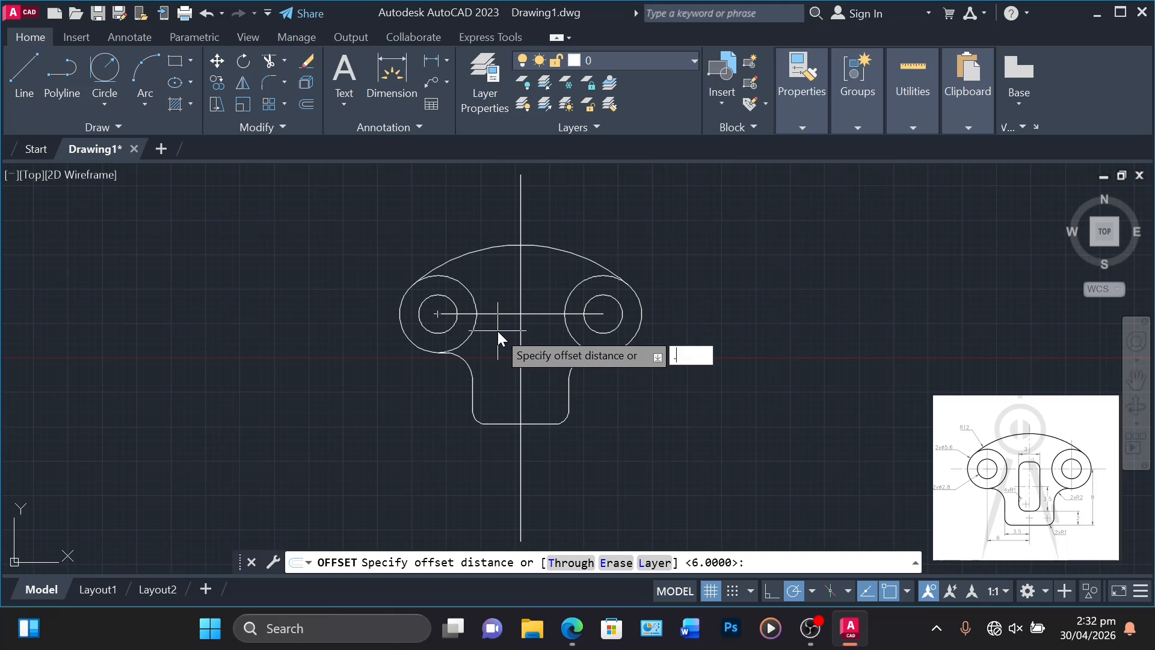
type("1.5")
key("Return")
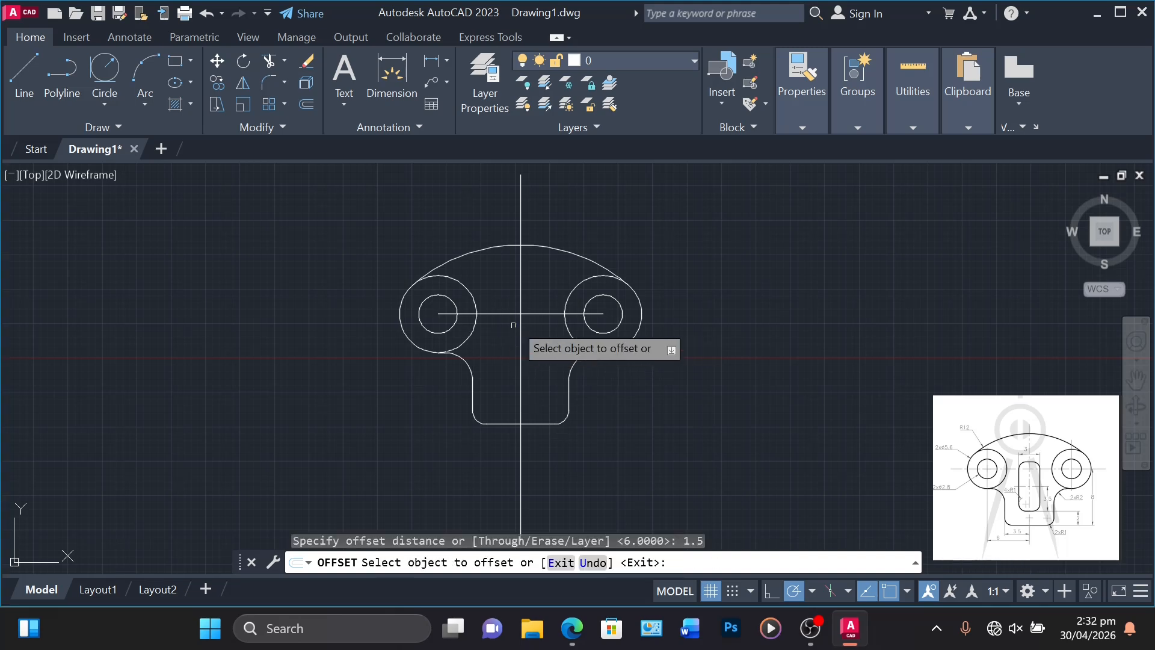
left_click(520, 327)
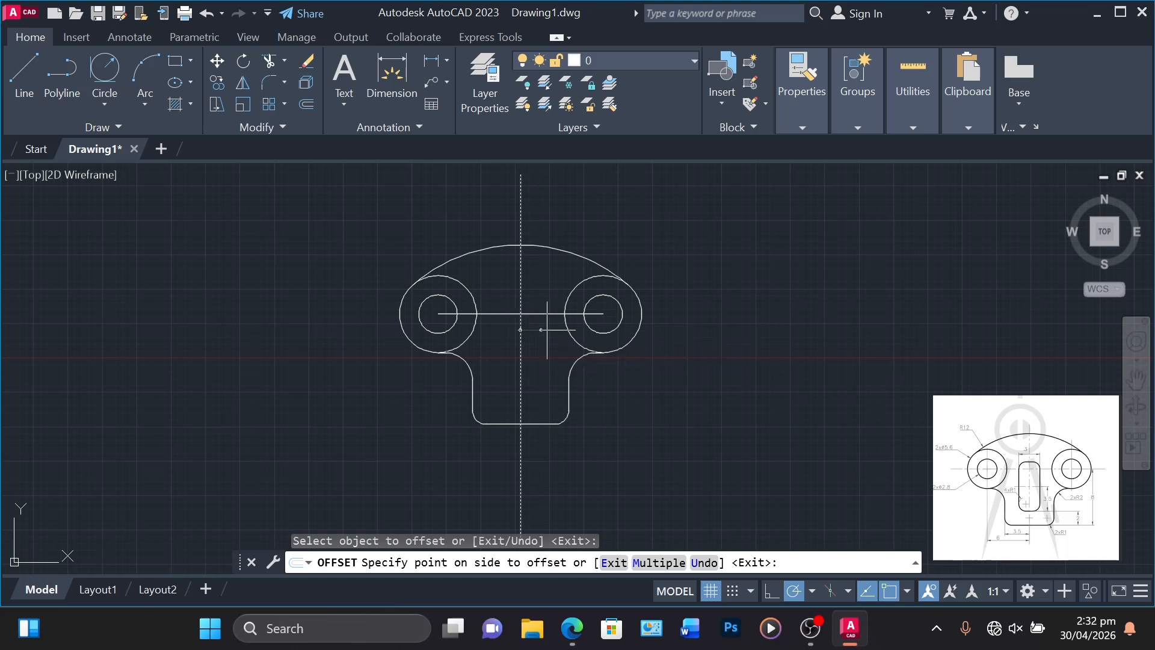
left_click(532, 329)
left_click(521, 334)
left_click(504, 338)
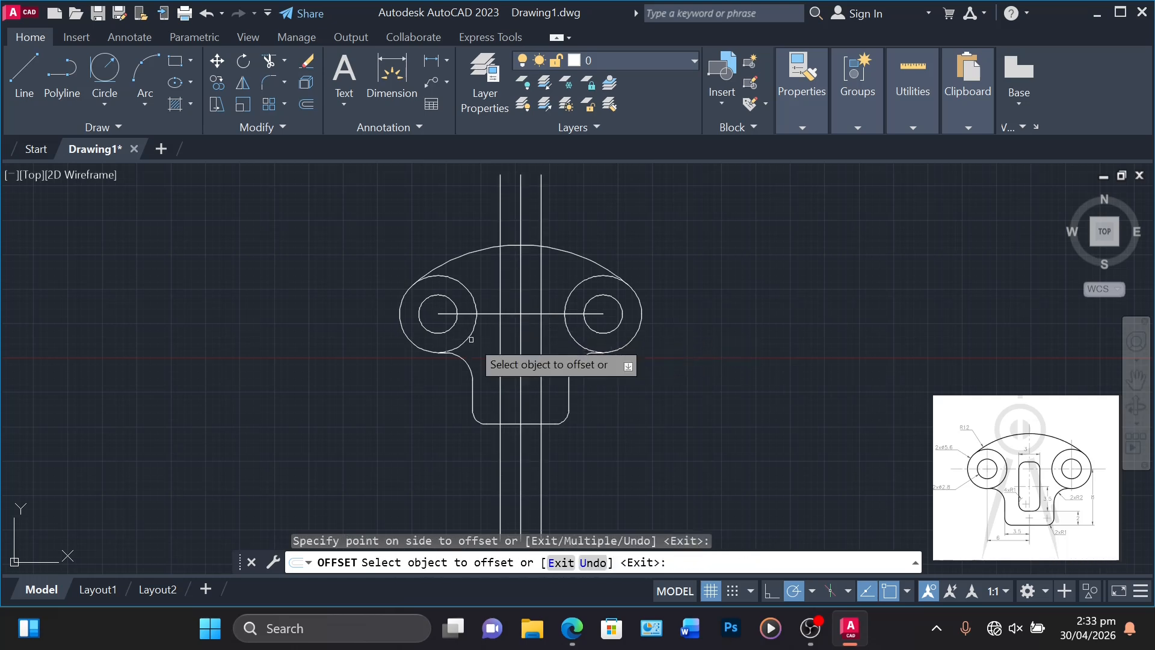
Offset the bottom edge of the base upward by 2 for the slot's lower end.
key("Return")
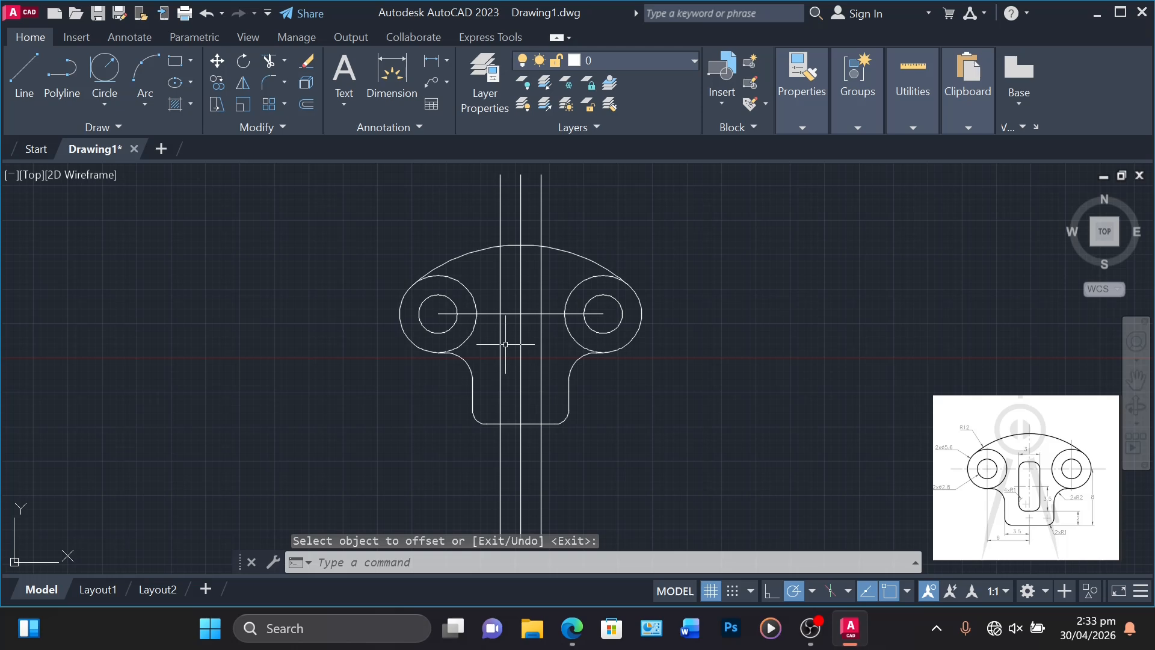
key("Return")
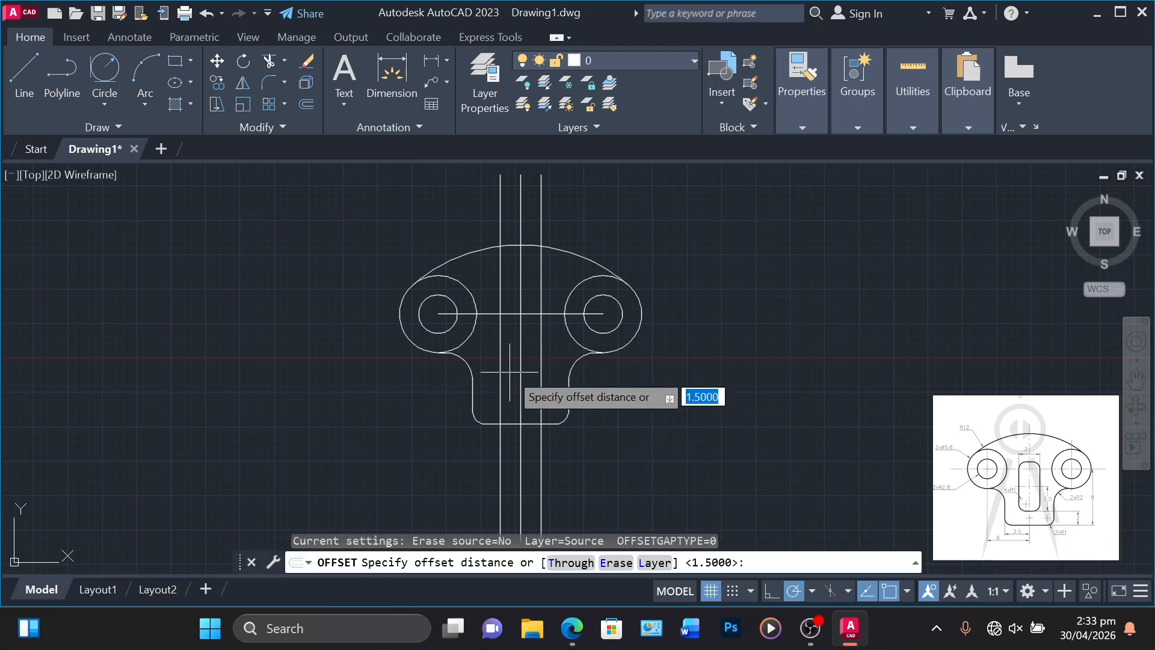
type("2")
key("Return")
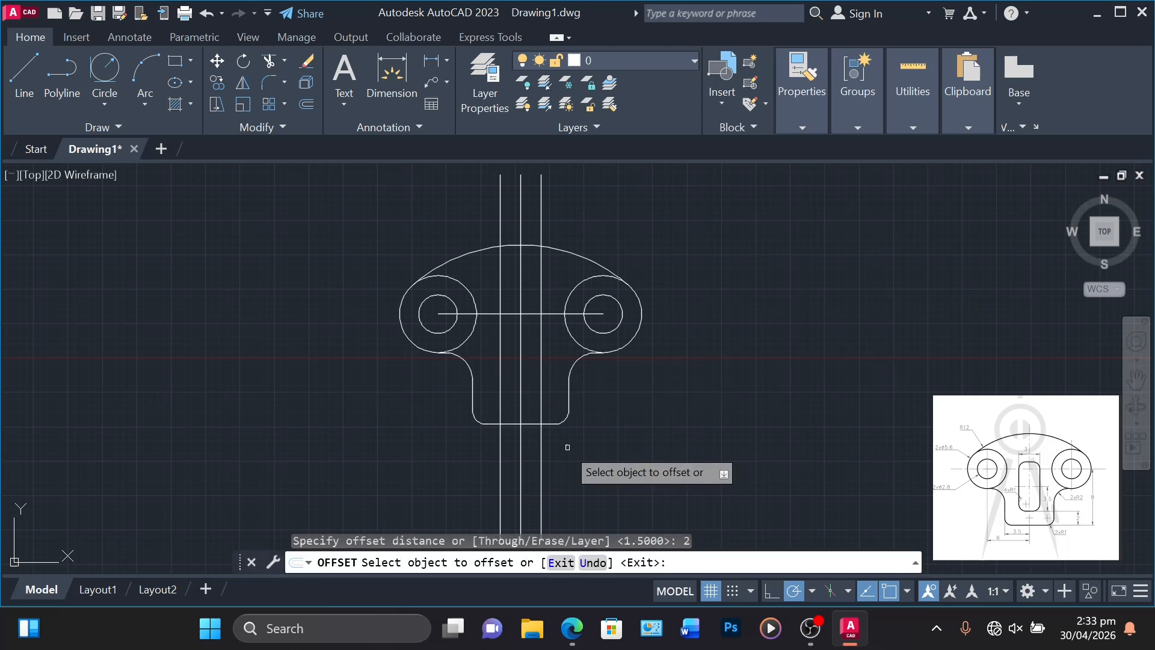
left_click(545, 423)
left_click(541, 397)
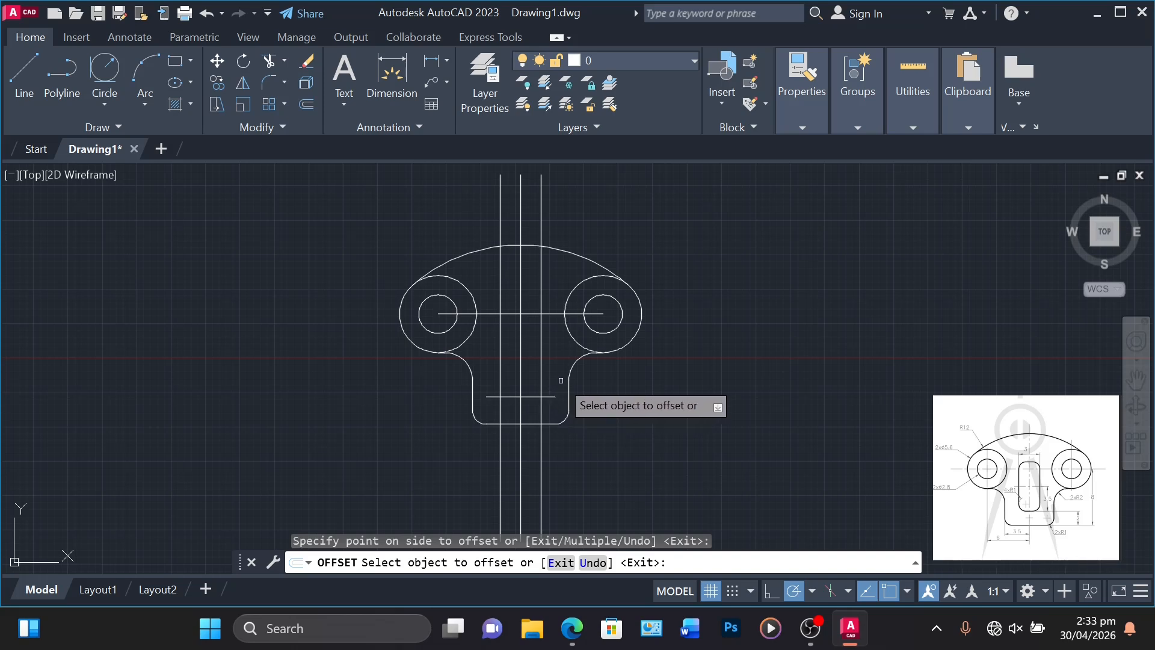
key("Return")
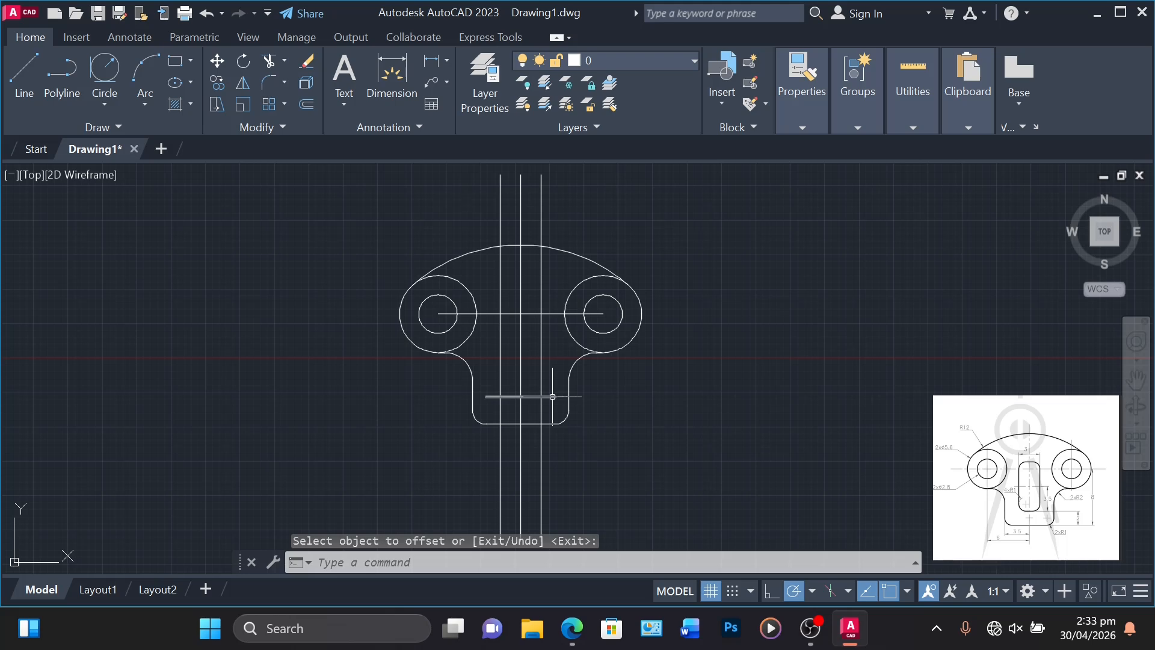
Offset the slot's lower end line upward by 7 for the slot's upper end.
key("Return")
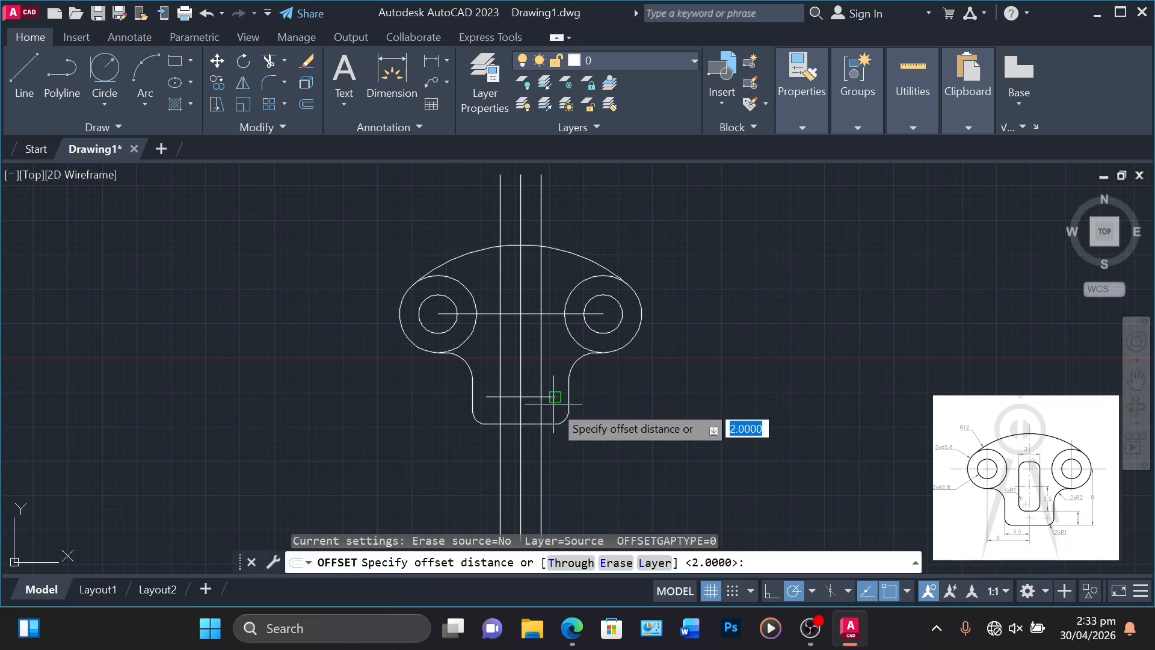
type("7")
key("Return")
left_click(554, 397)
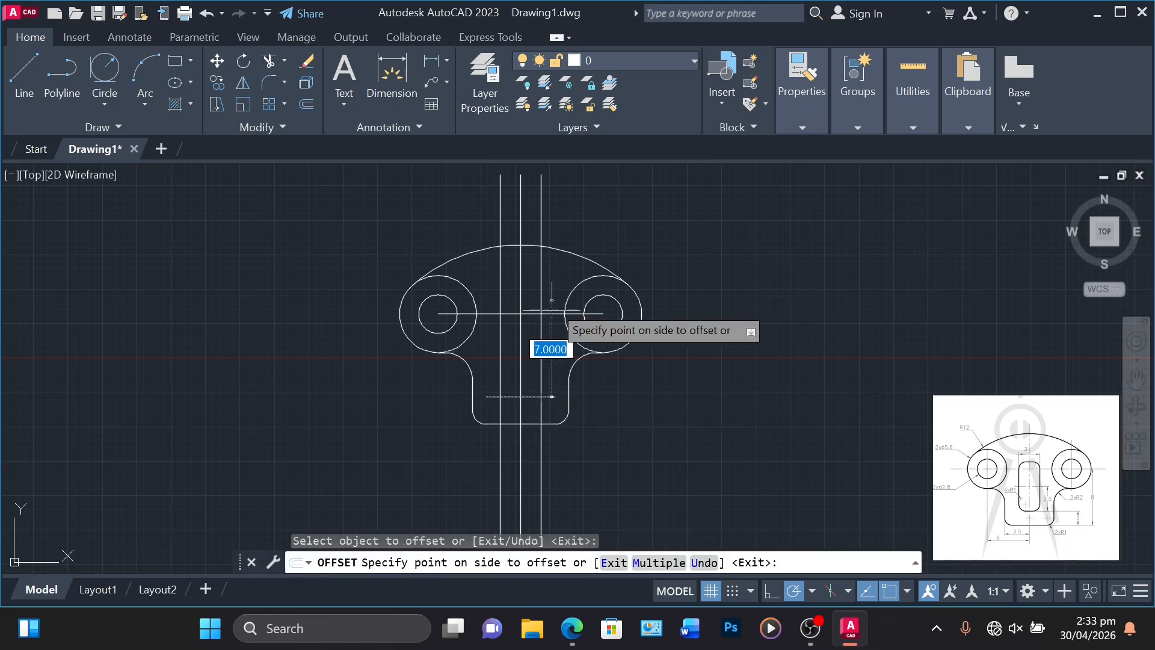
left_click(559, 280)
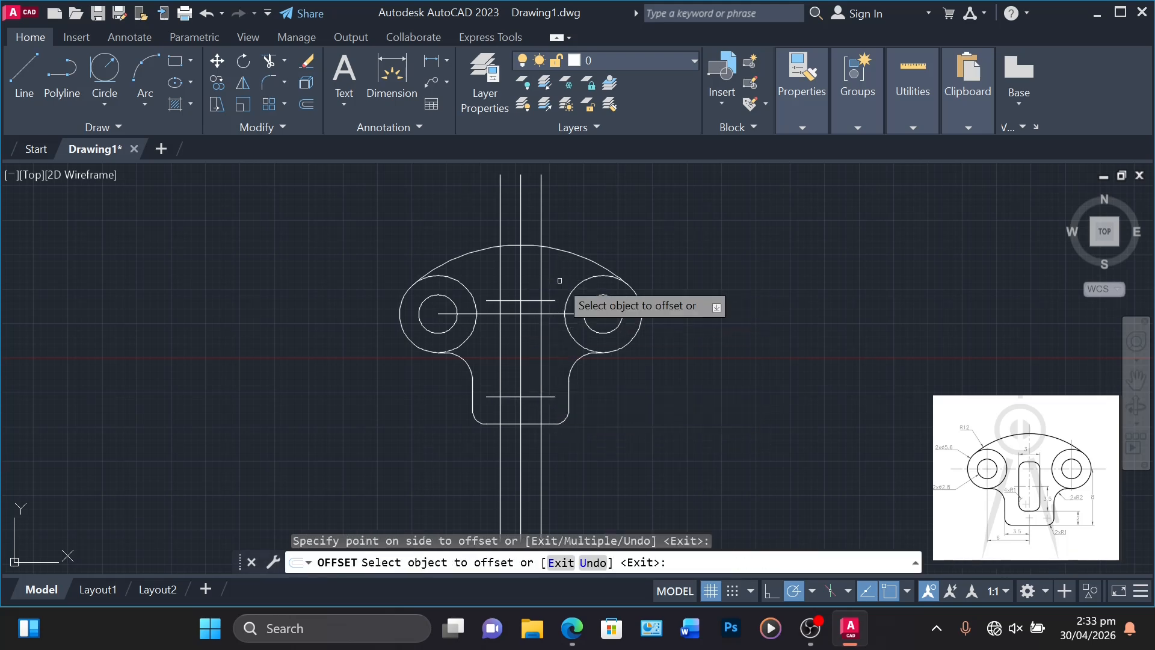
Trim the three vertical lines above and below the slot within the plate, plus the vertical centre line inside the slot.
left_click(268, 61)
left_click(486, 272)
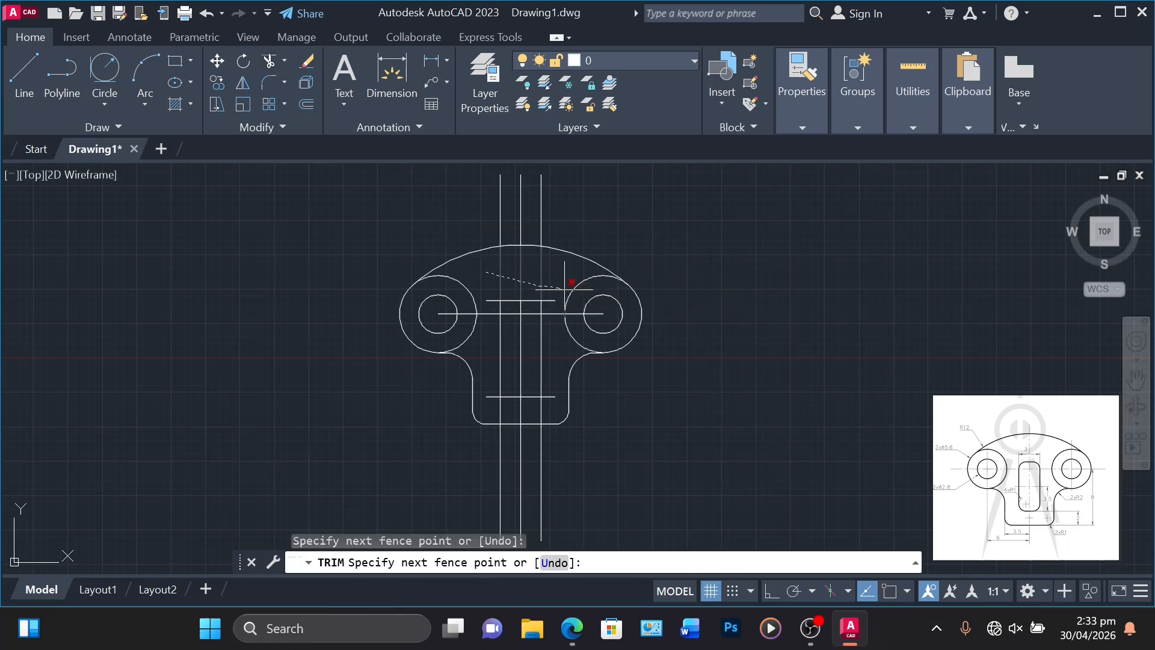
left_click(565, 289)
key("Return")
left_click(493, 412)
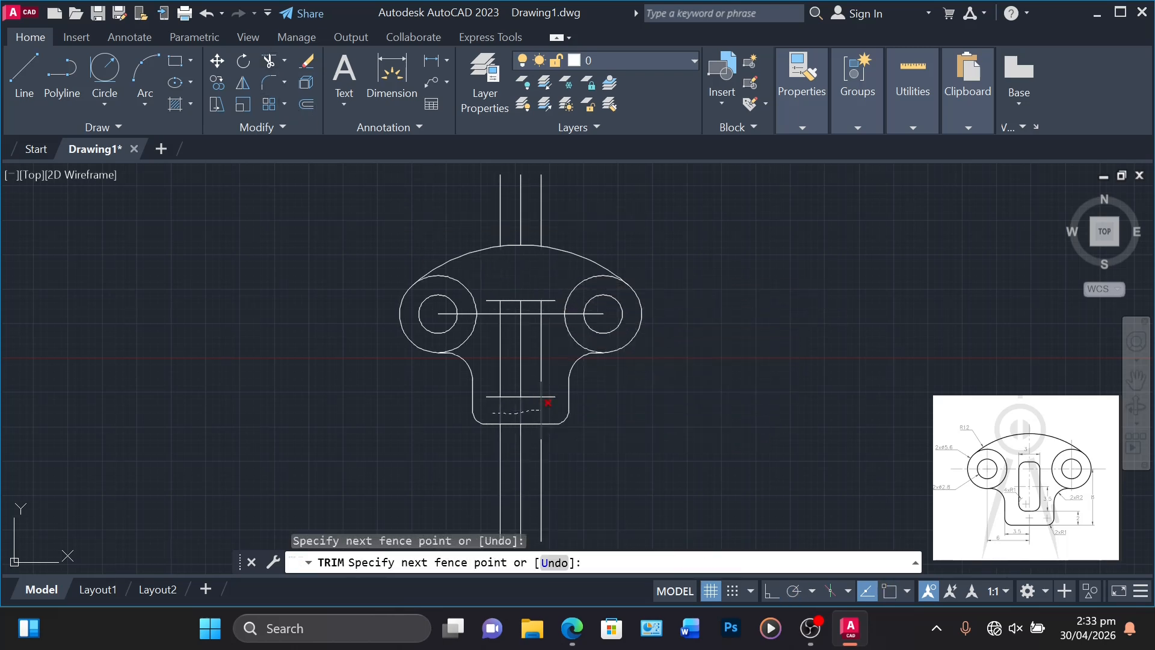
left_click(547, 402)
key("Return")
left_click(521, 368)
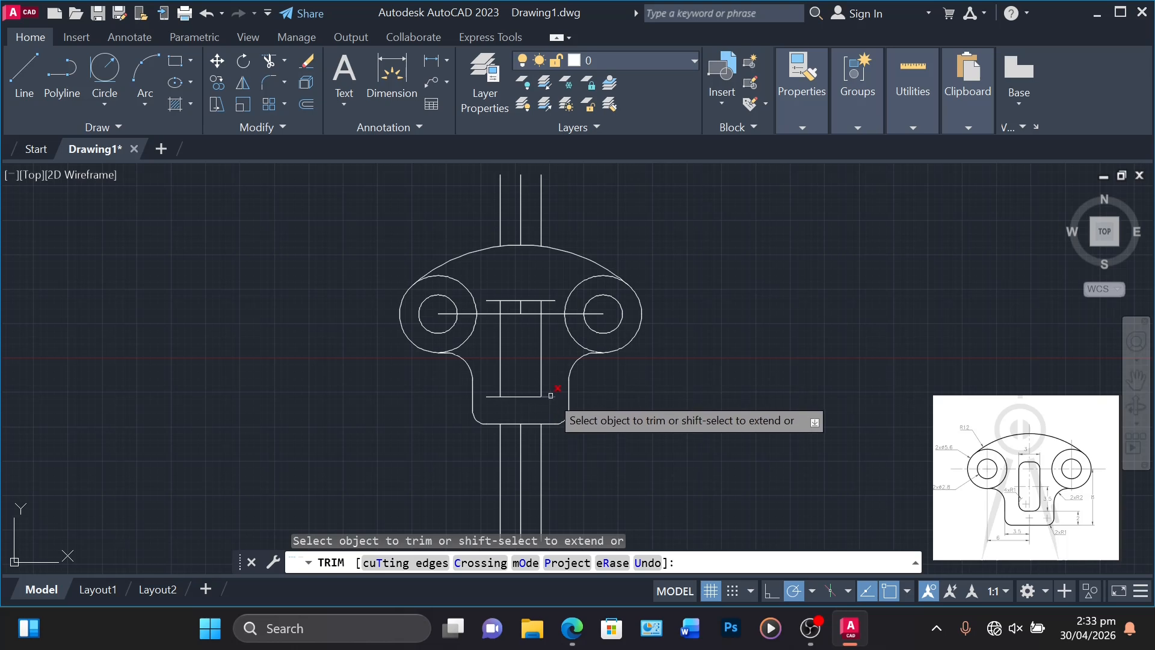
Trim the overhanging ends of the slot's upper and lower lines and the remaining centre-line pieces inside the slot.
left_click(550, 397)
left_click(490, 396)
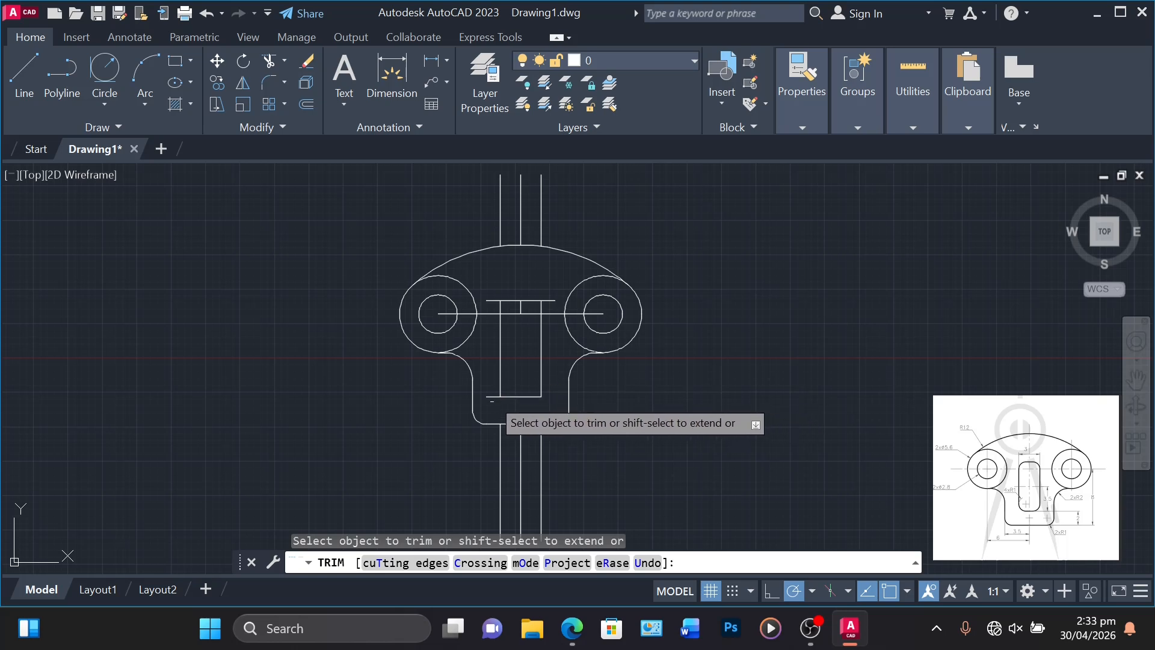
left_click(490, 300)
left_click(511, 313)
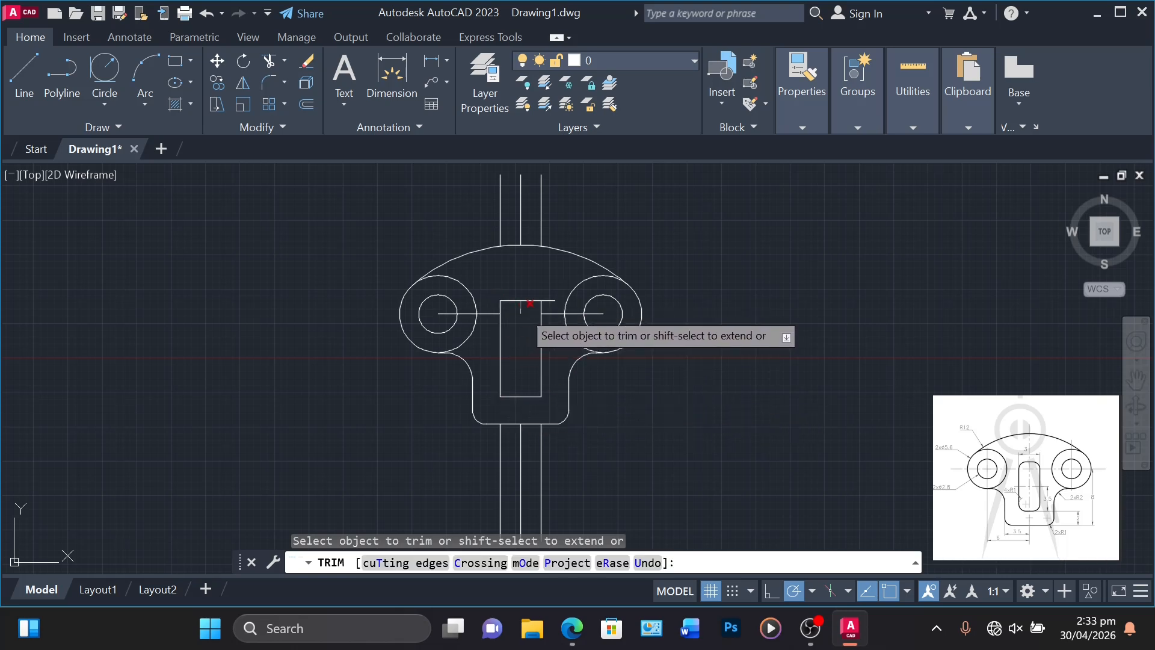
left_click(552, 301)
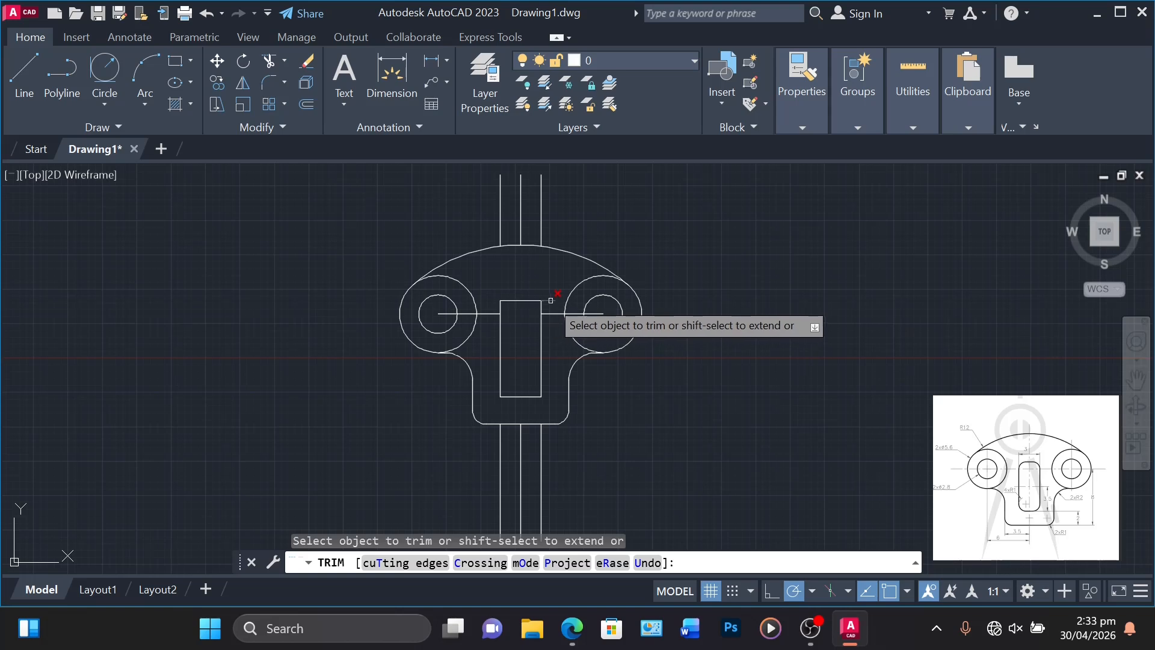
key("Return")
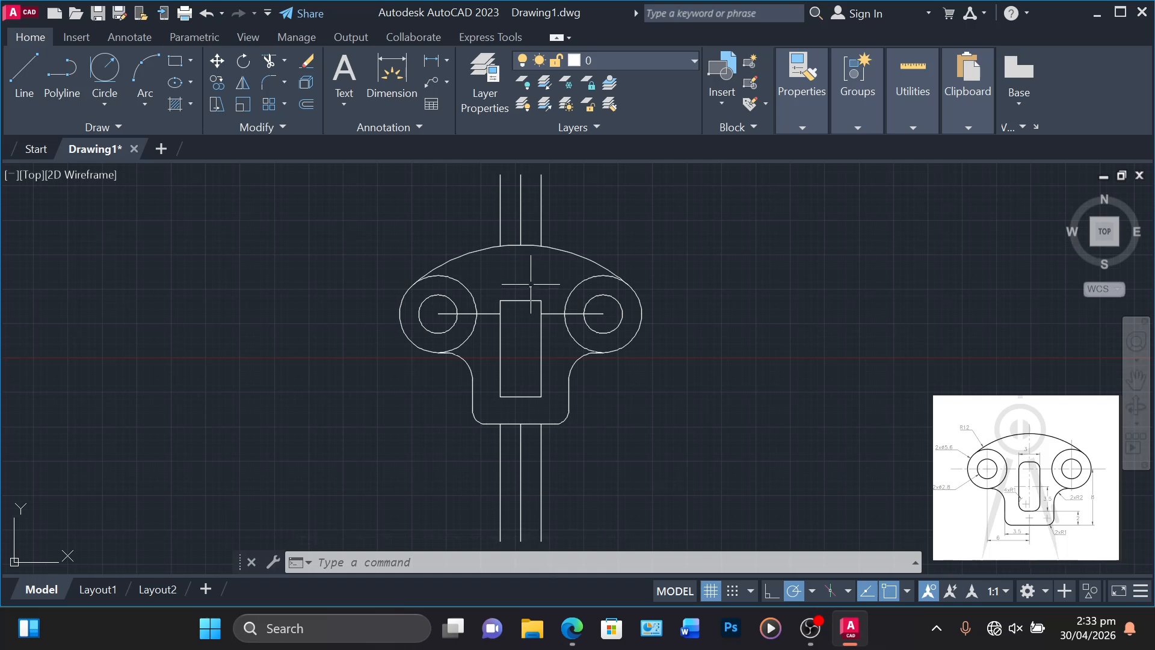
Fillet the two lower corners of the slot with a radius of 1.
left_click(262, 80)
left_click(625, 563)
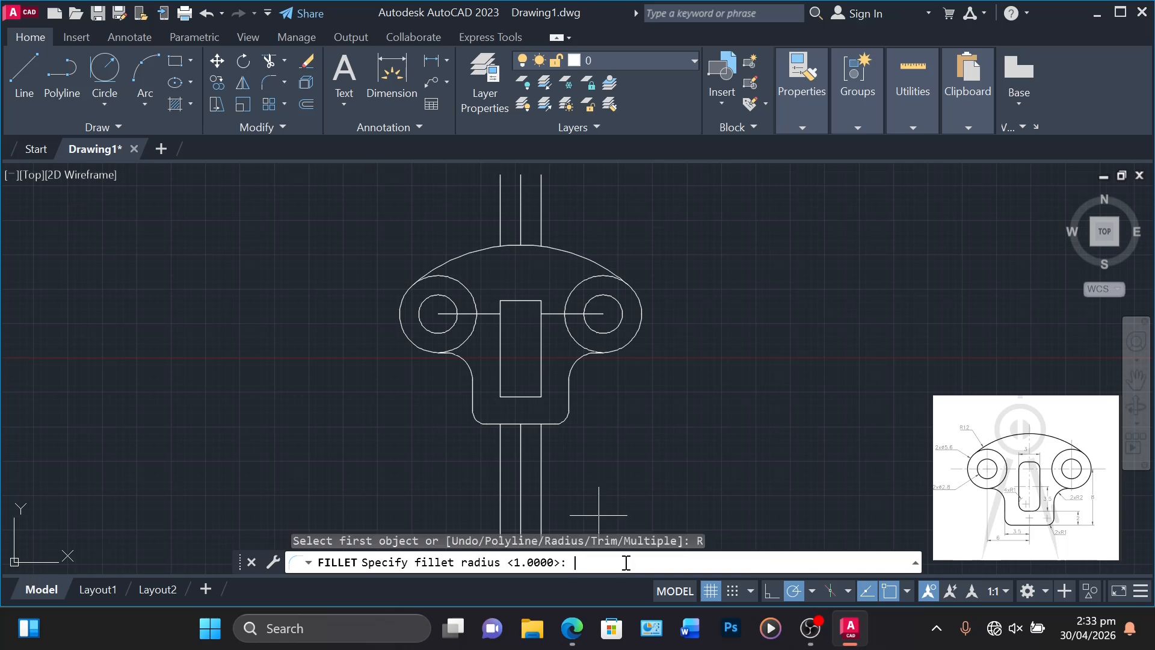
key("Return")
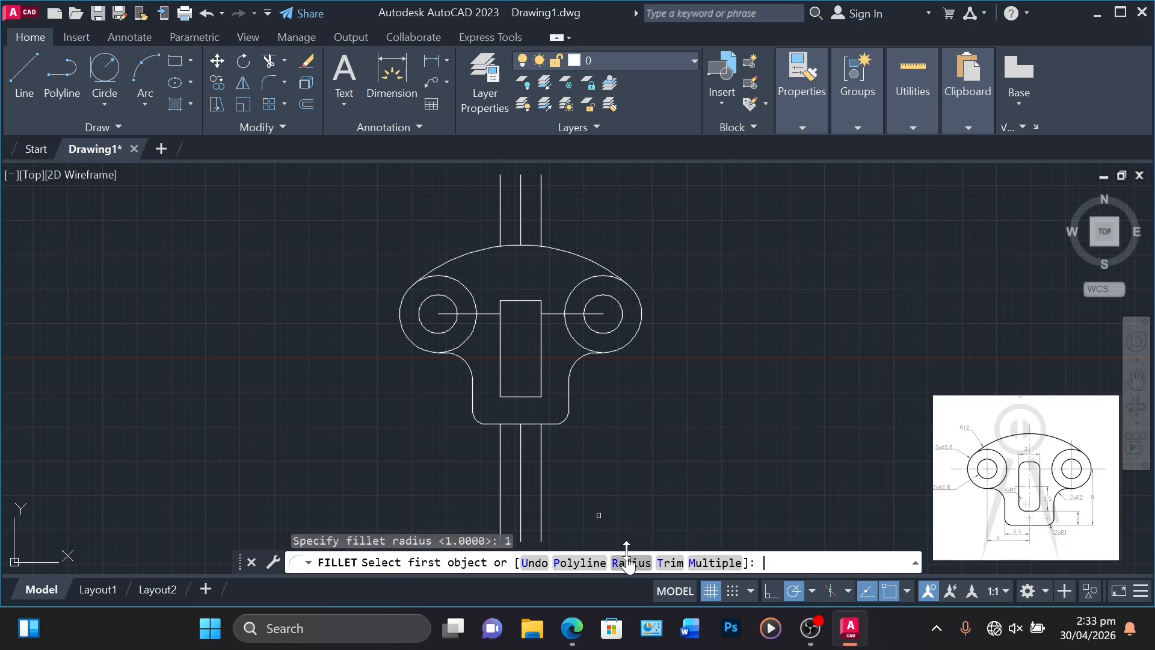
left_click(541, 384)
left_click(527, 396)
key("Return")
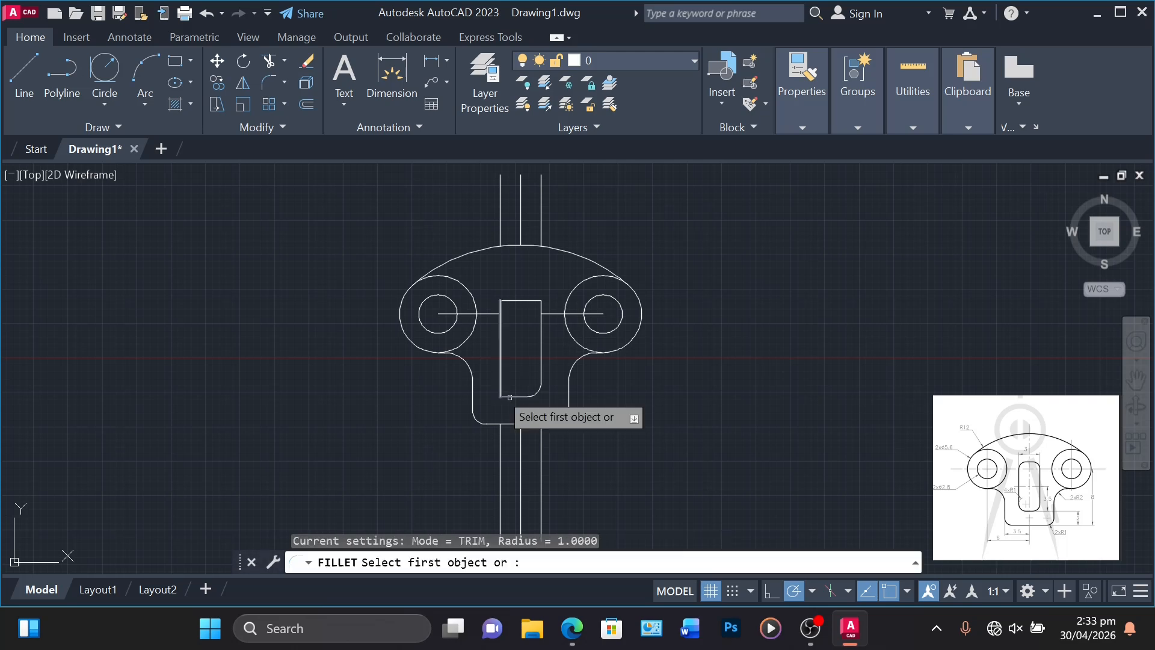
key("Return")
left_click(500, 374)
key("Return")
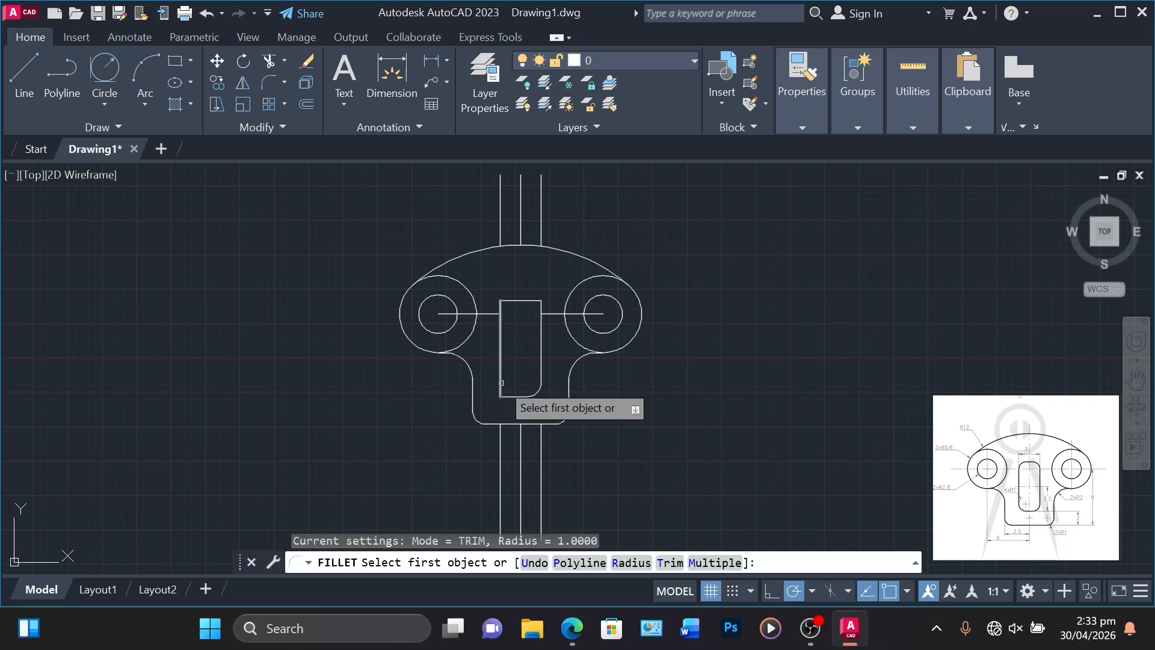
left_click(502, 383)
Fillet the two upper corners of the slot with the same radius of 1.
key("Return")
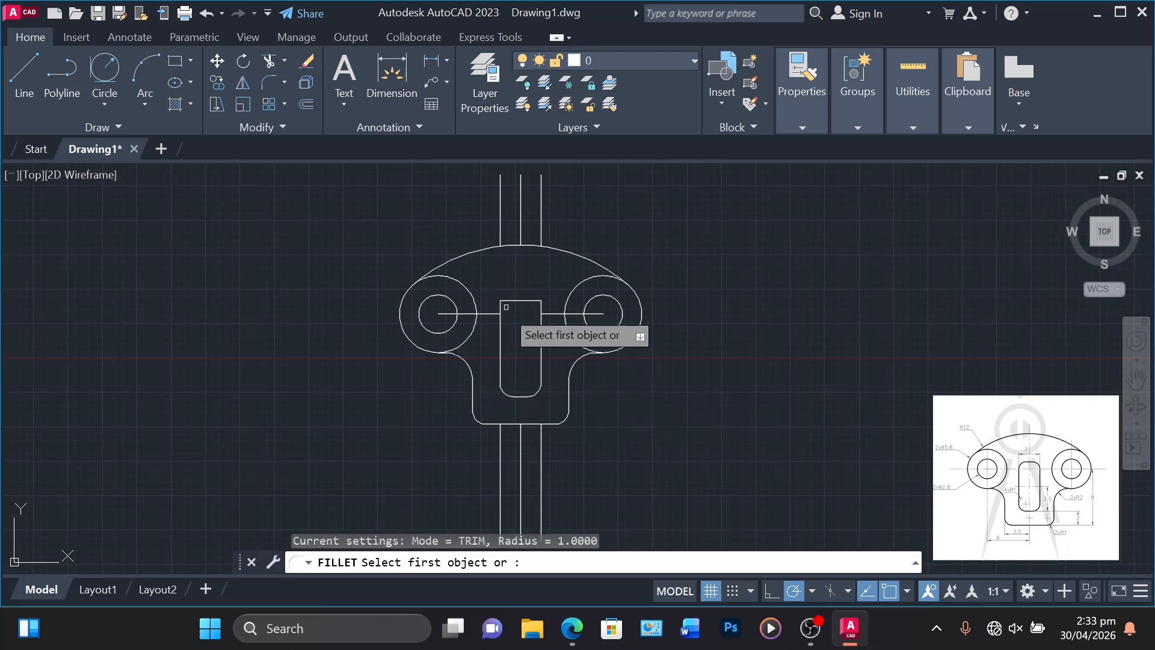
left_click(502, 308)
left_click(520, 304)
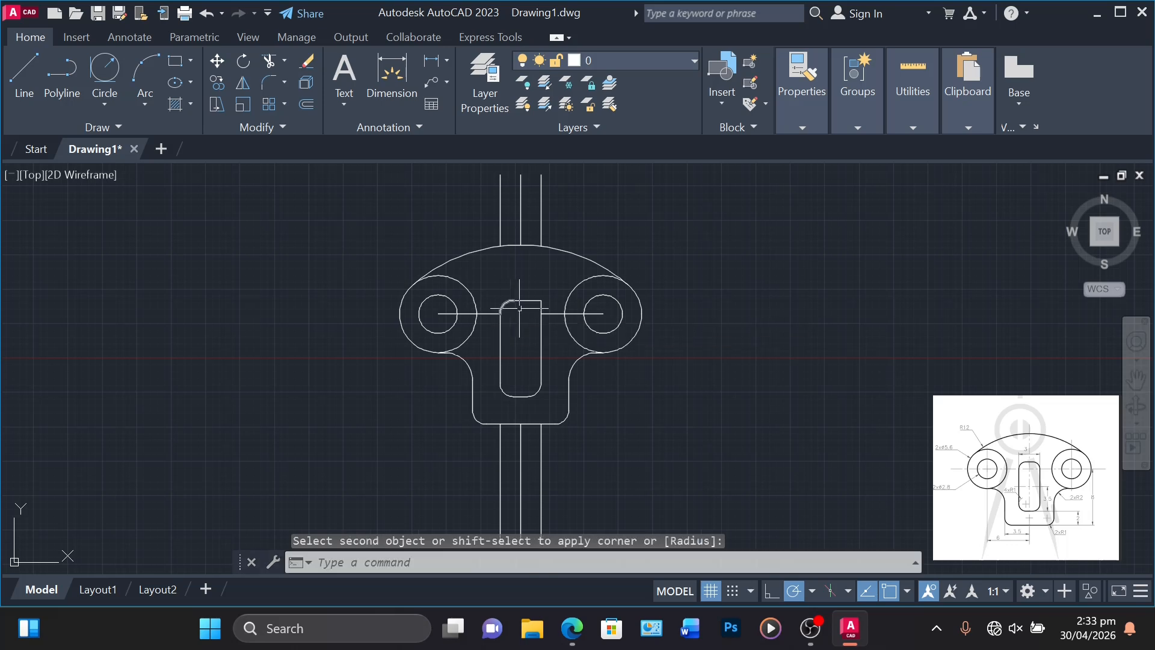
key("Return")
left_click(535, 302)
left_click(540, 309)
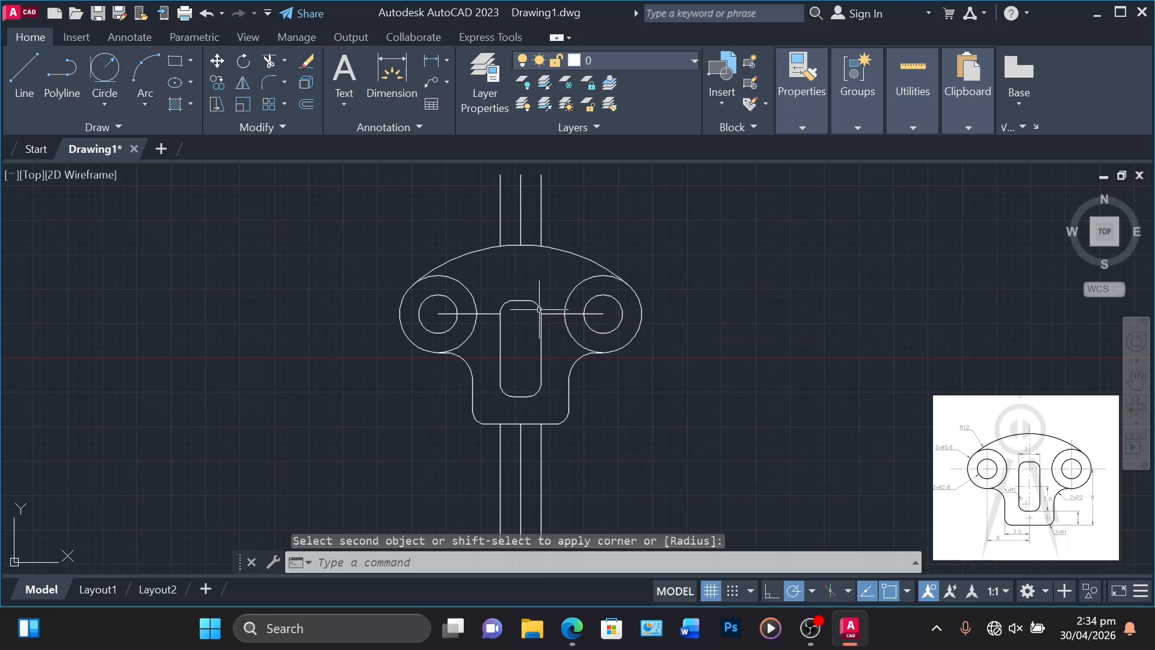
key("Return")
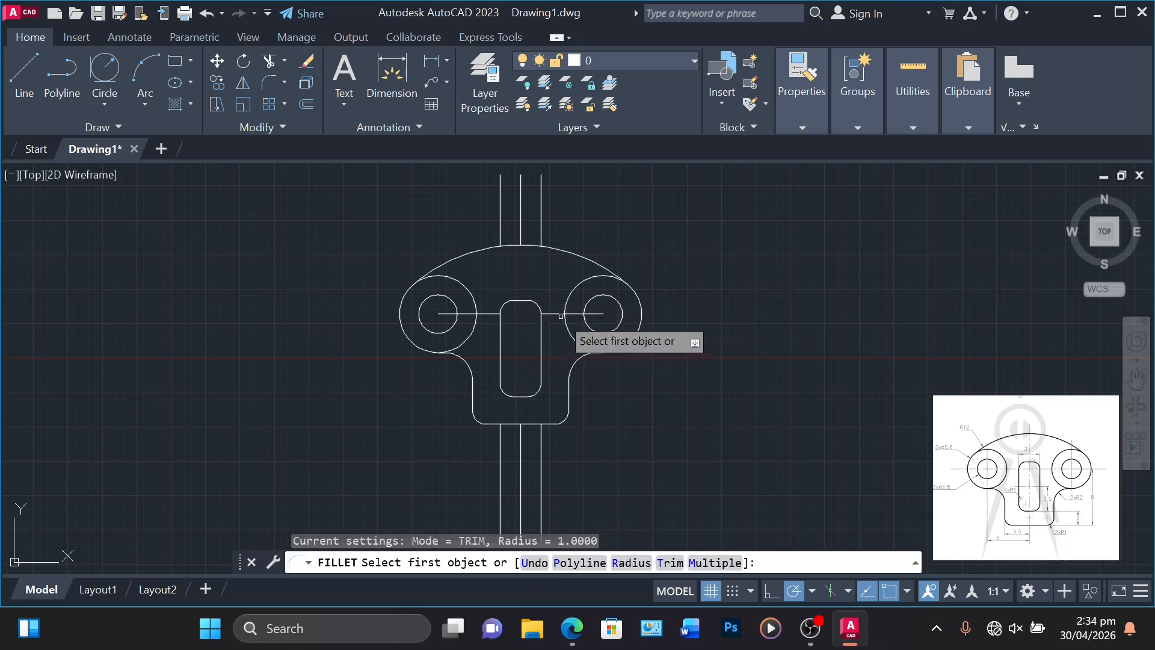
key("Escape")
Erase the leftover horizontal centre-line segments and the vertical construction lines above and below the plate.
left_click(559, 310)
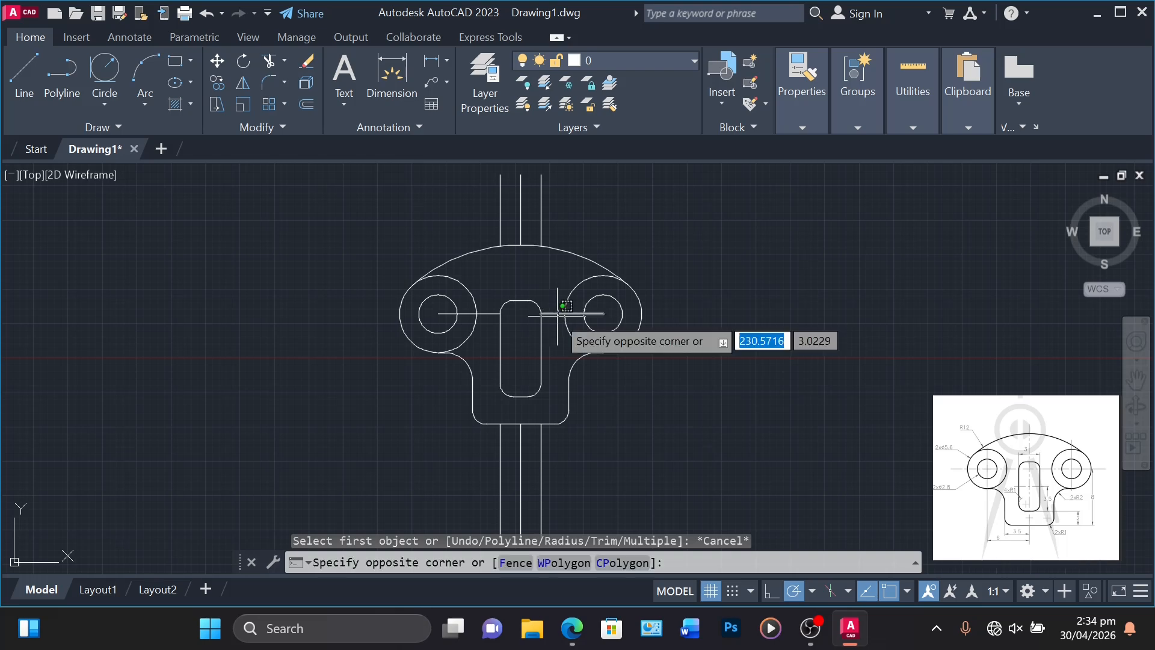
left_click(534, 318)
left_click(485, 315)
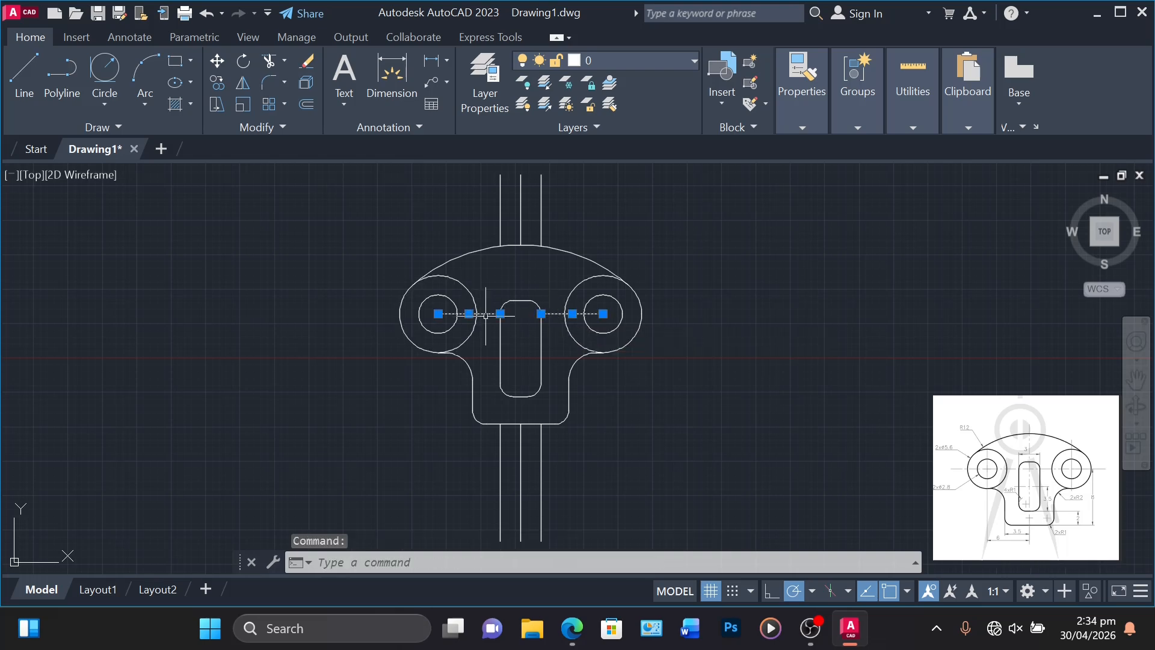
left_click(520, 222)
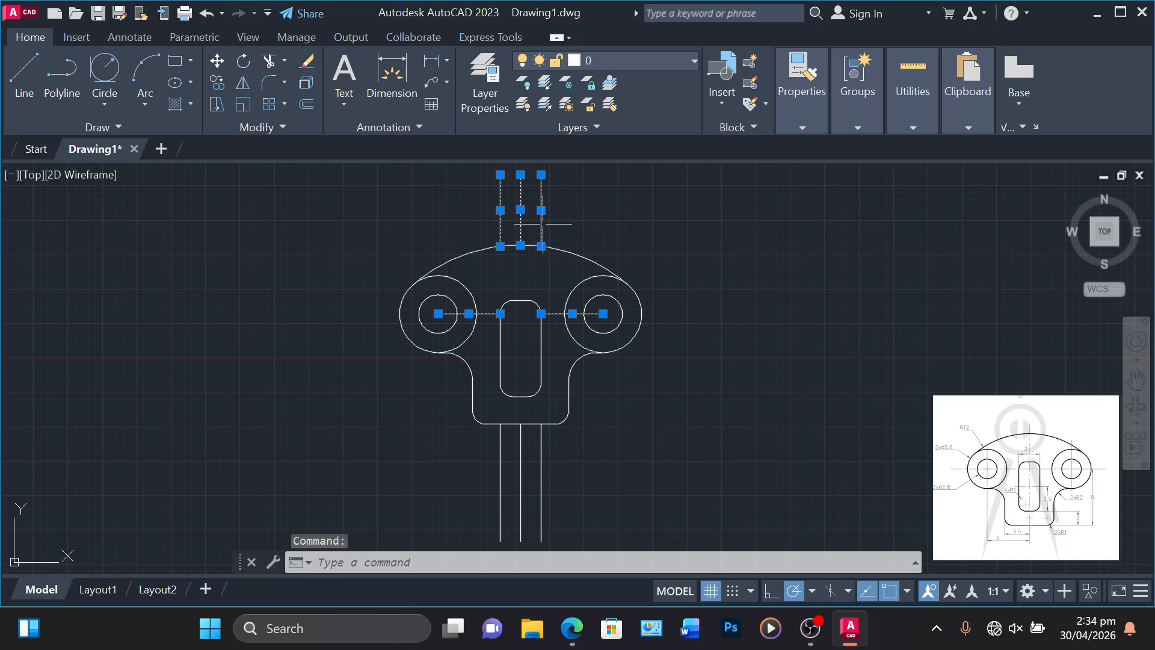
left_click(540, 475)
left_click(462, 475)
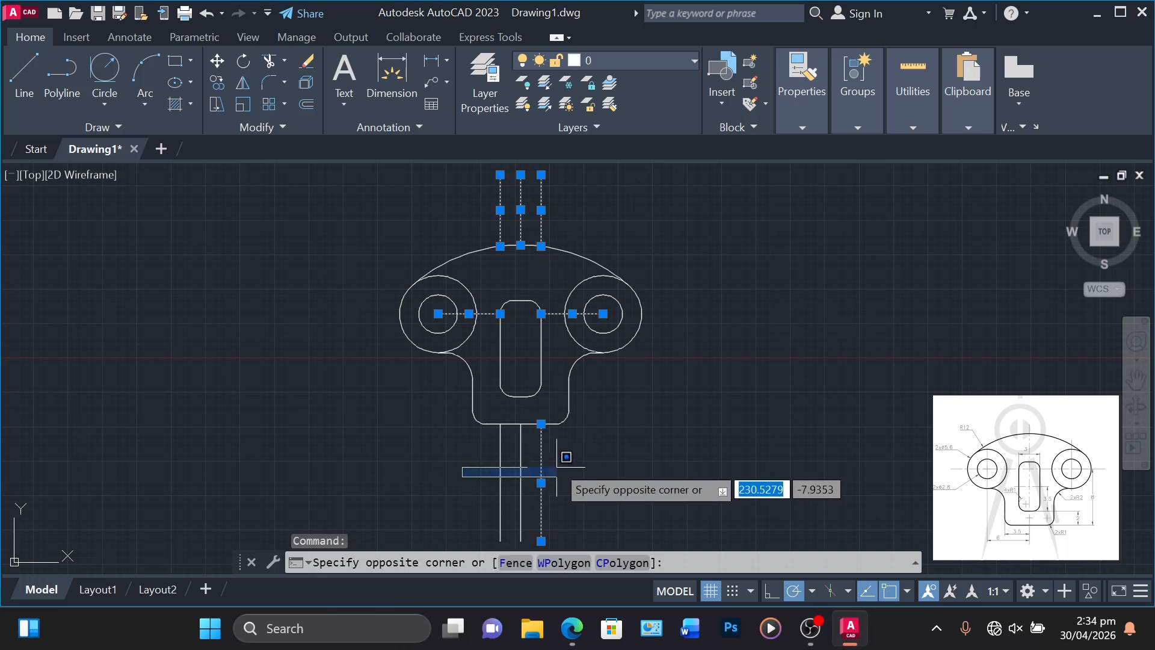
left_click(561, 465)
left_click_drag(550, 463, 463, 452)
key("Delete")
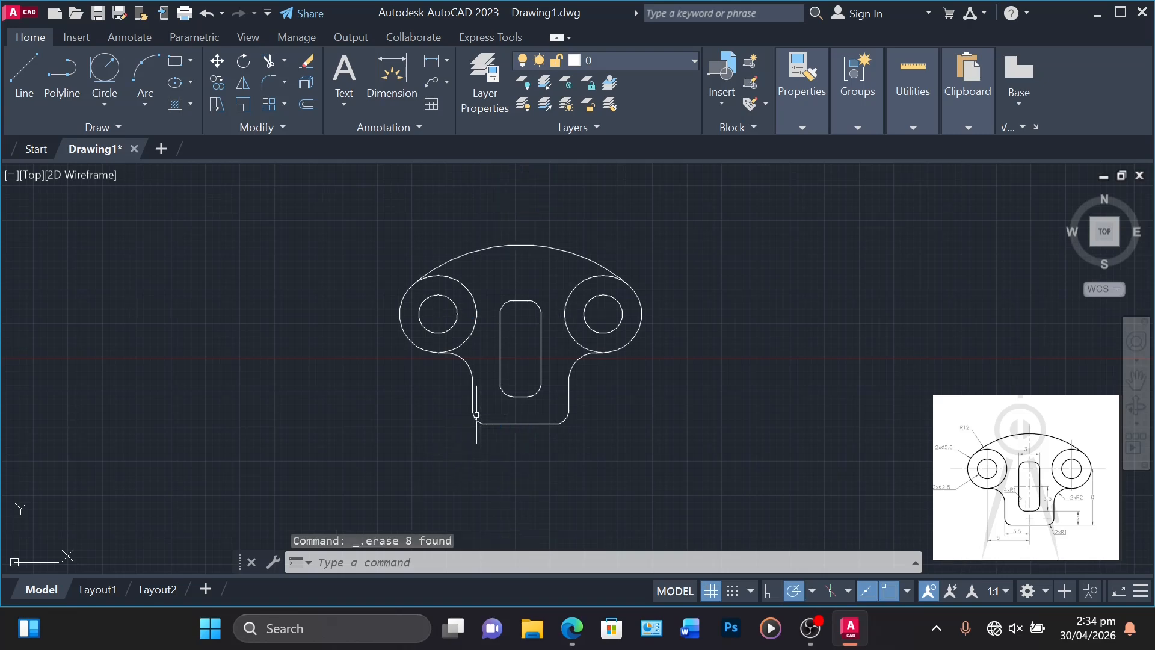
scroll(477, 415, "down", 4)
scroll(477, 421, "up", 6)
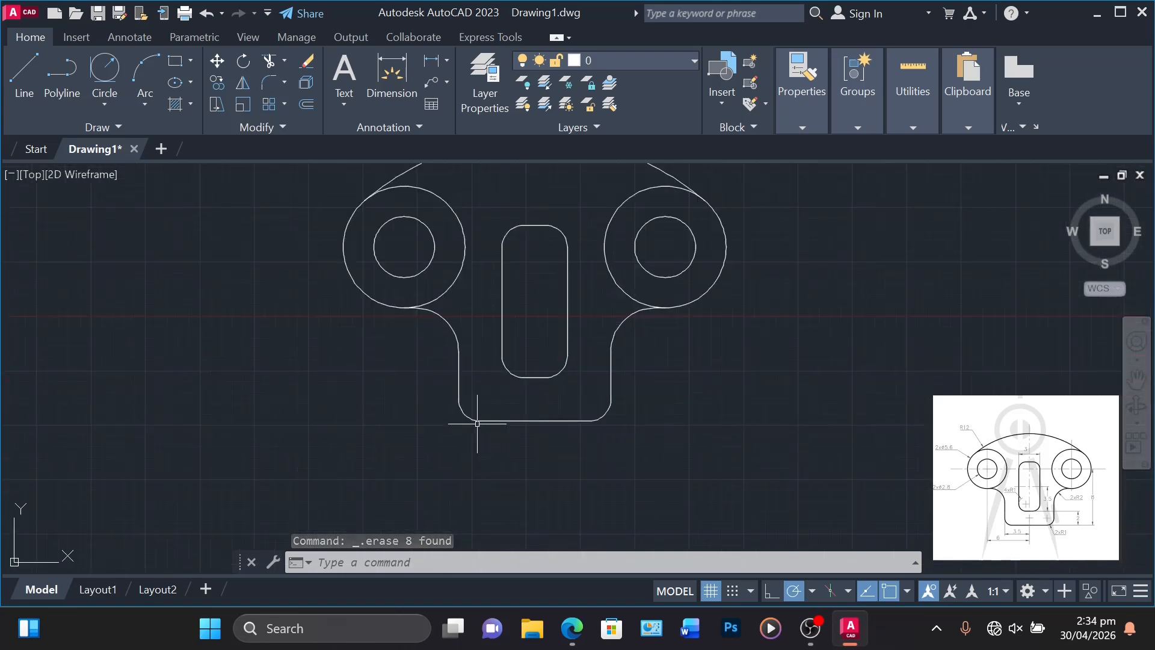
scroll(477, 423, "down", 2)
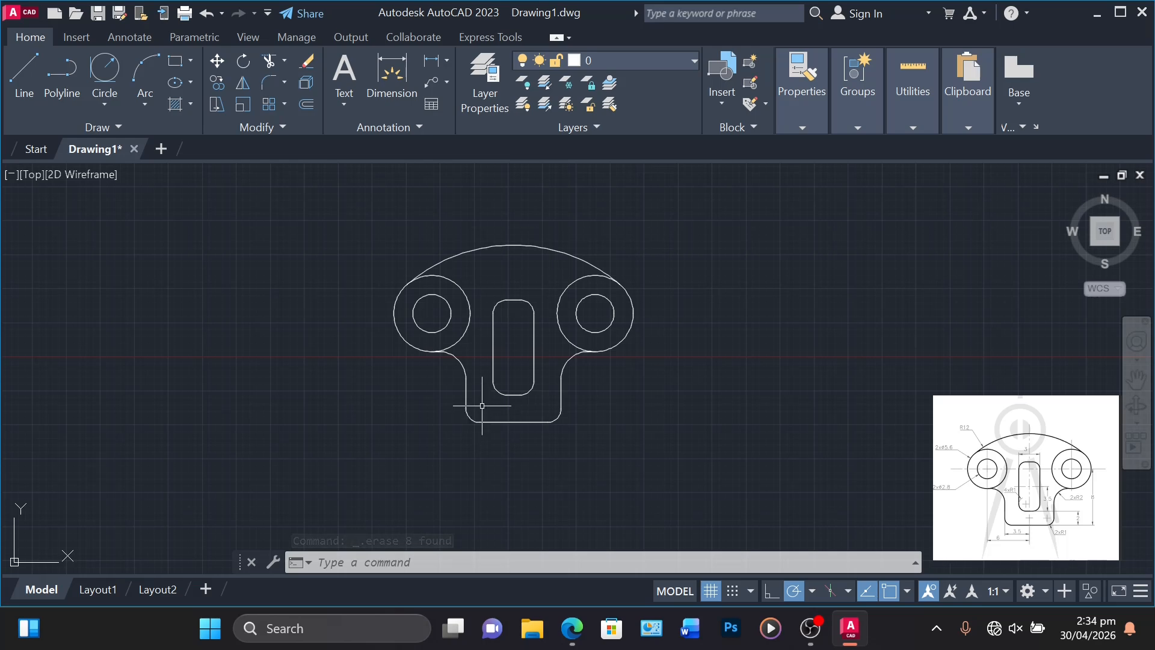
left_click(812, 629)
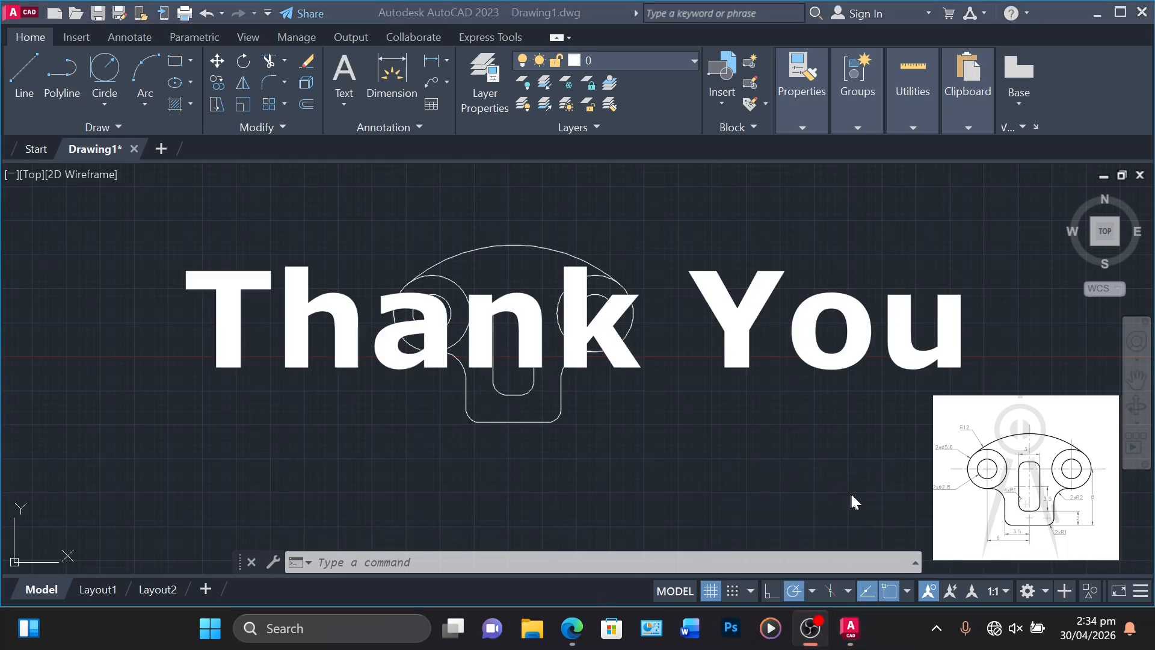